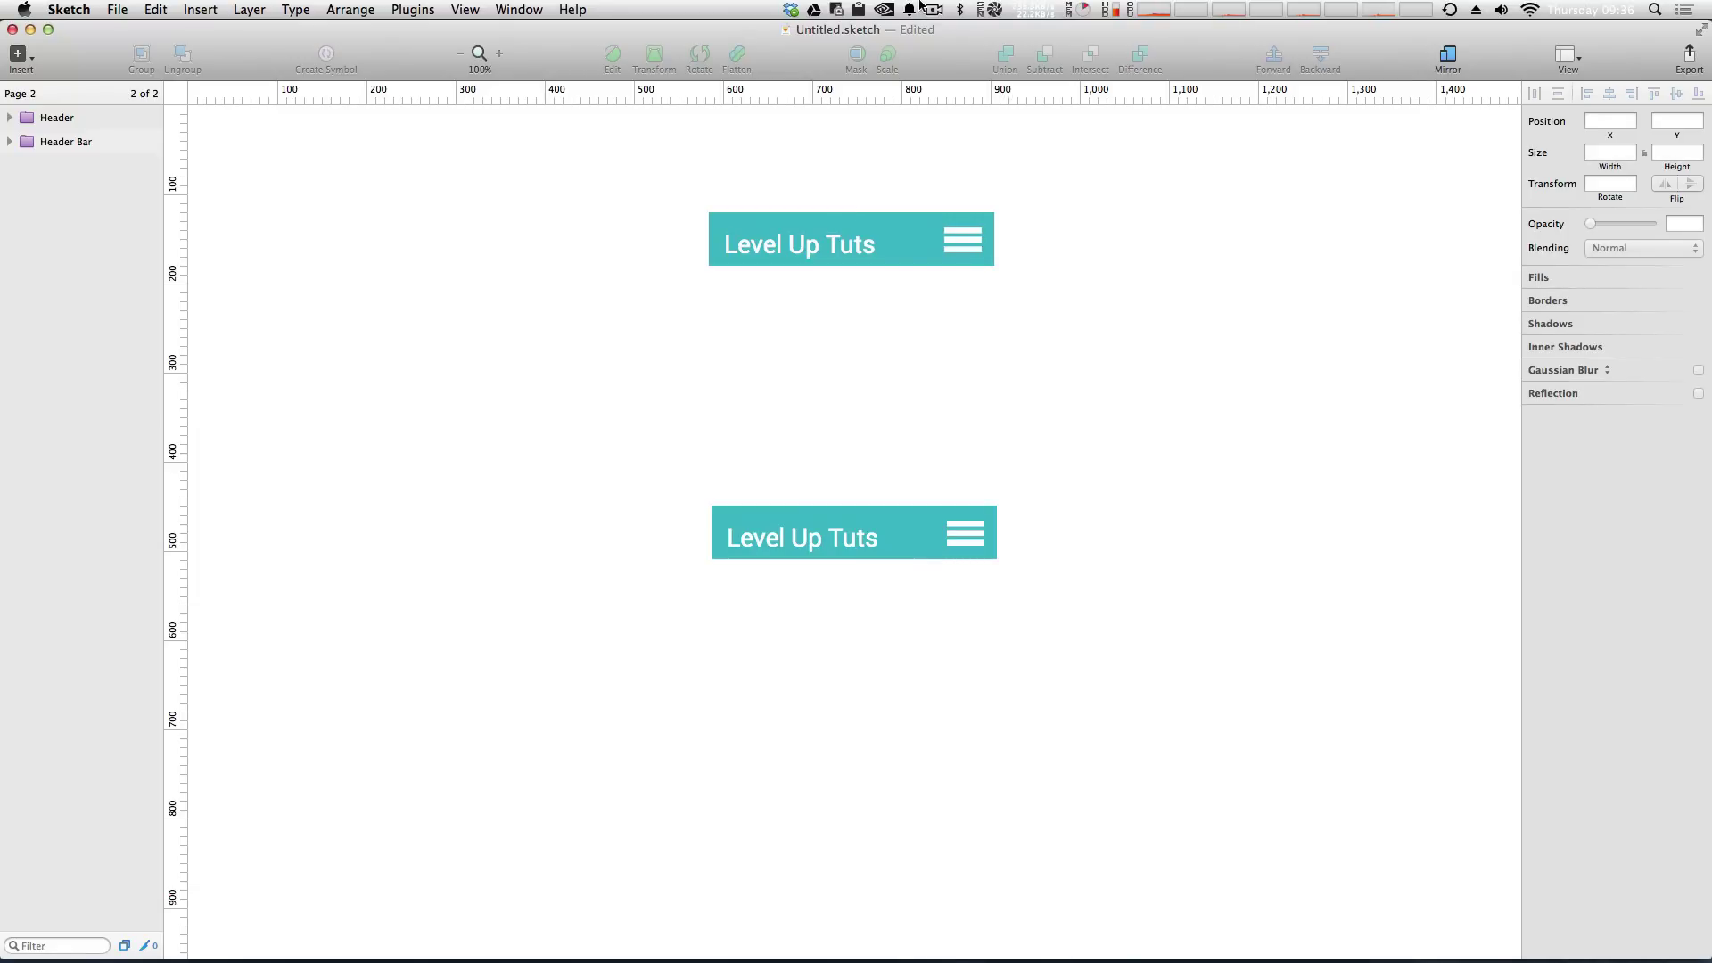
# - Create a new document from the iOS UI Design template and pan to show the Instructions and Start Here artboards
pyautogui.click(117, 9)
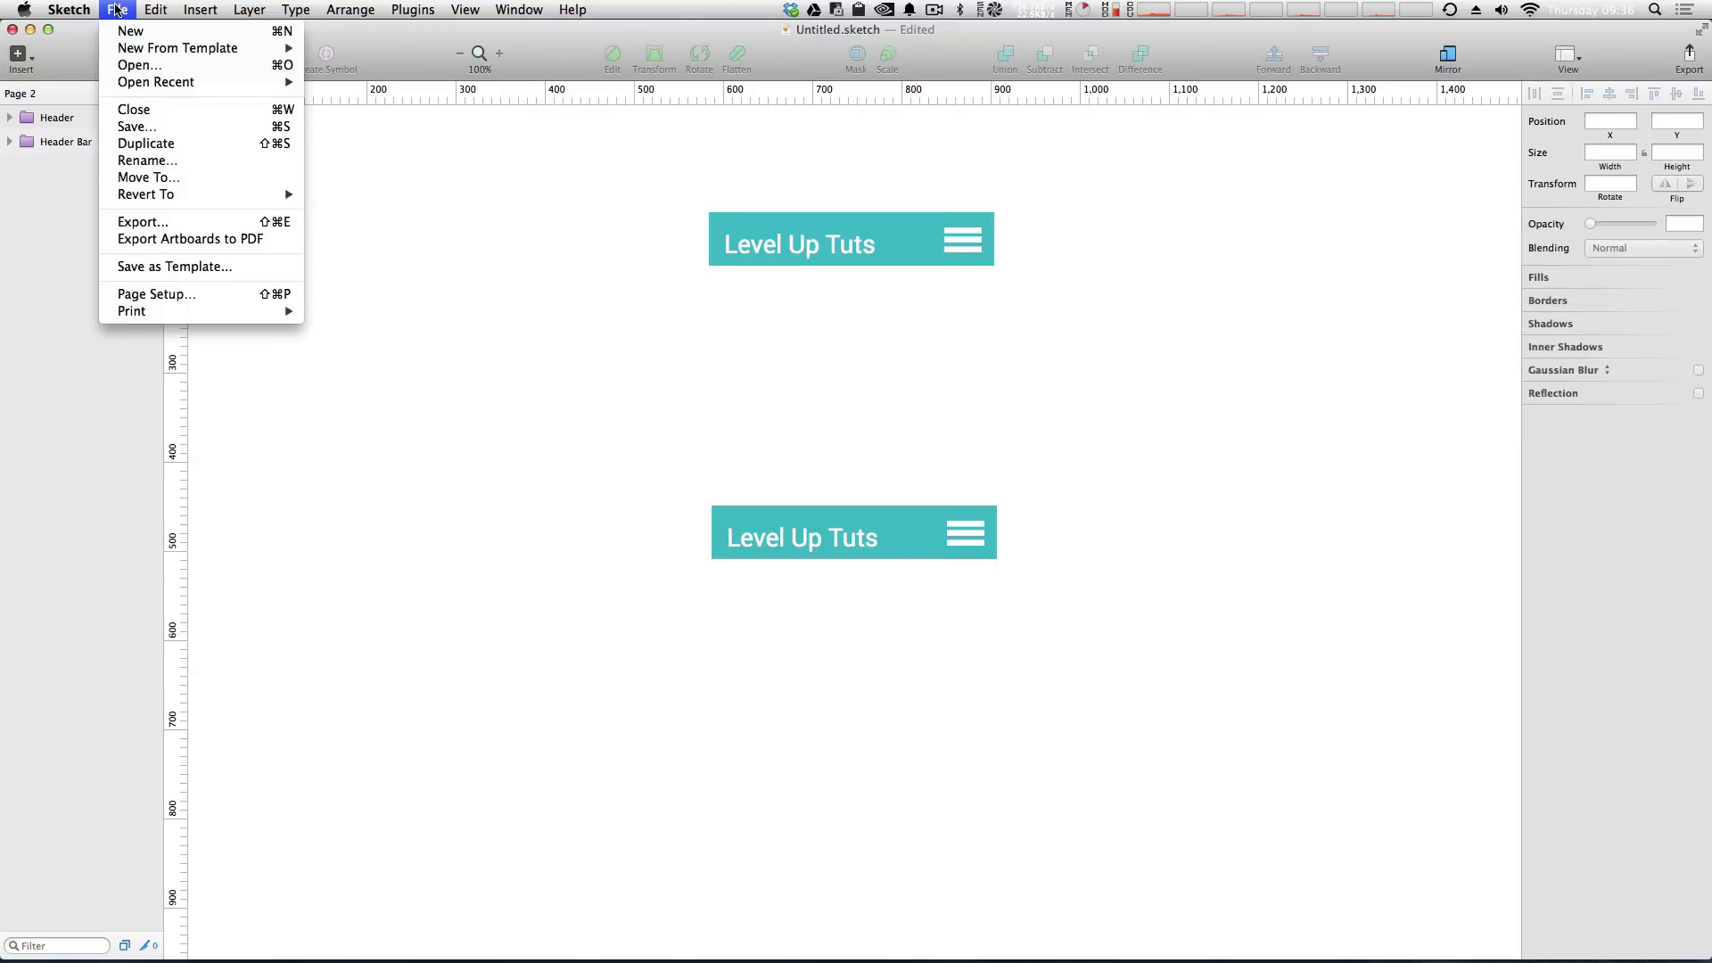
pyautogui.moveTo(139, 51)
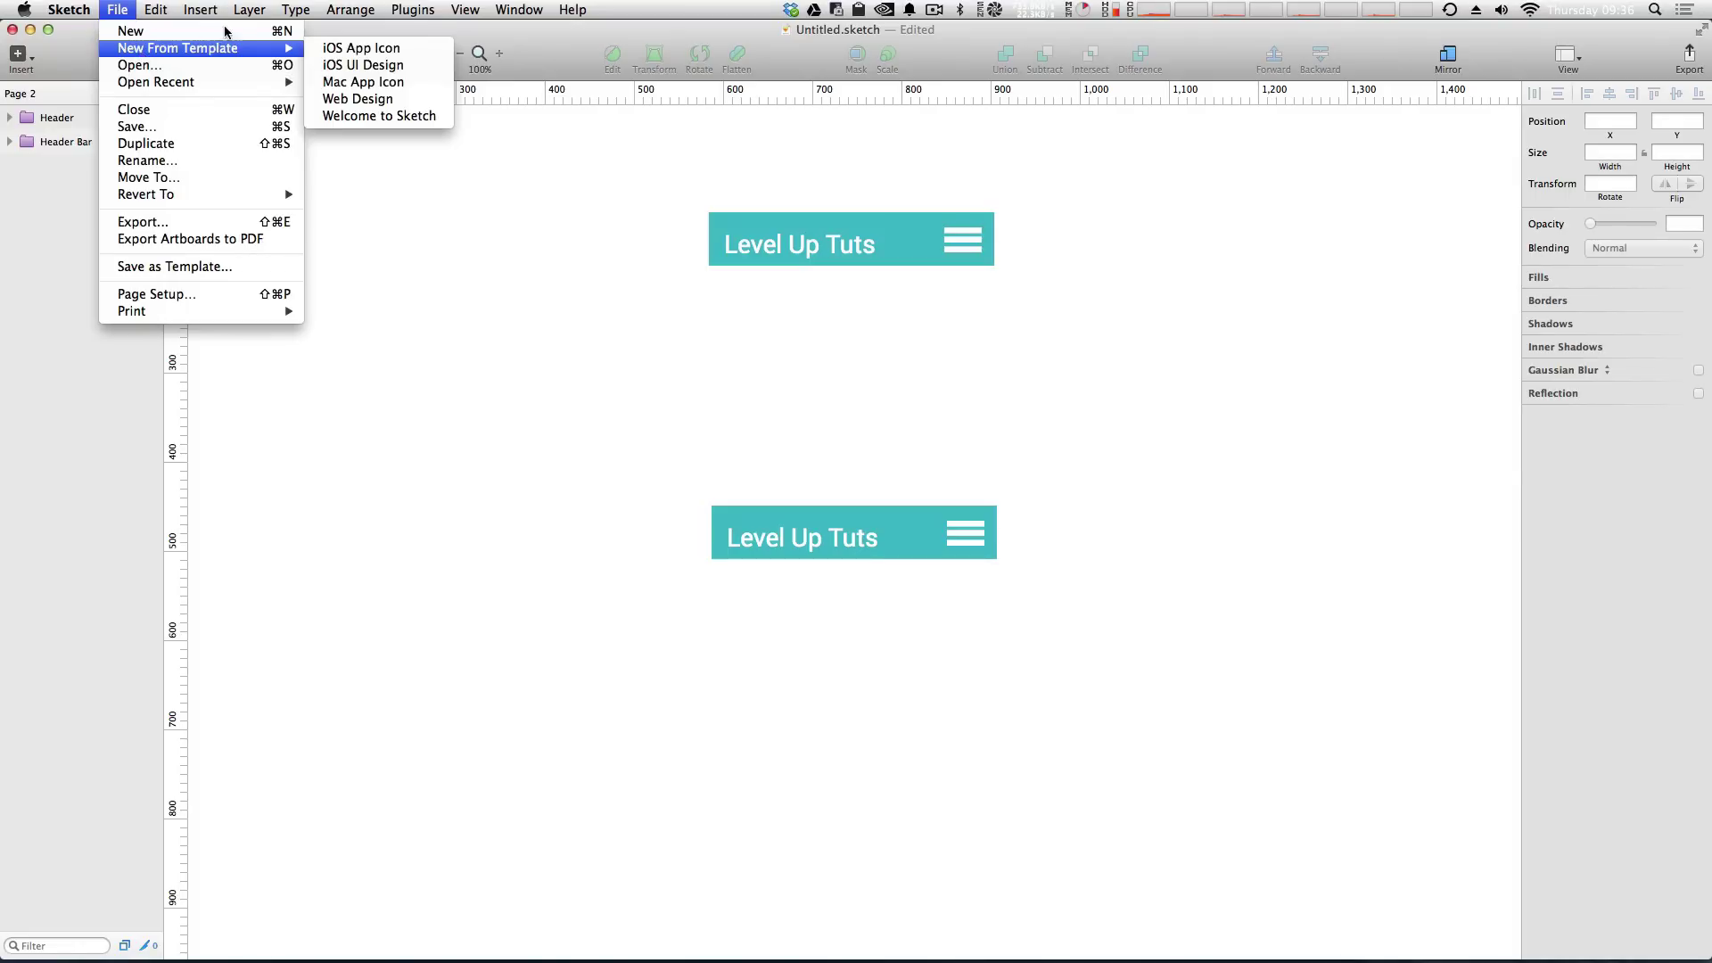
pyautogui.click(416, 71)
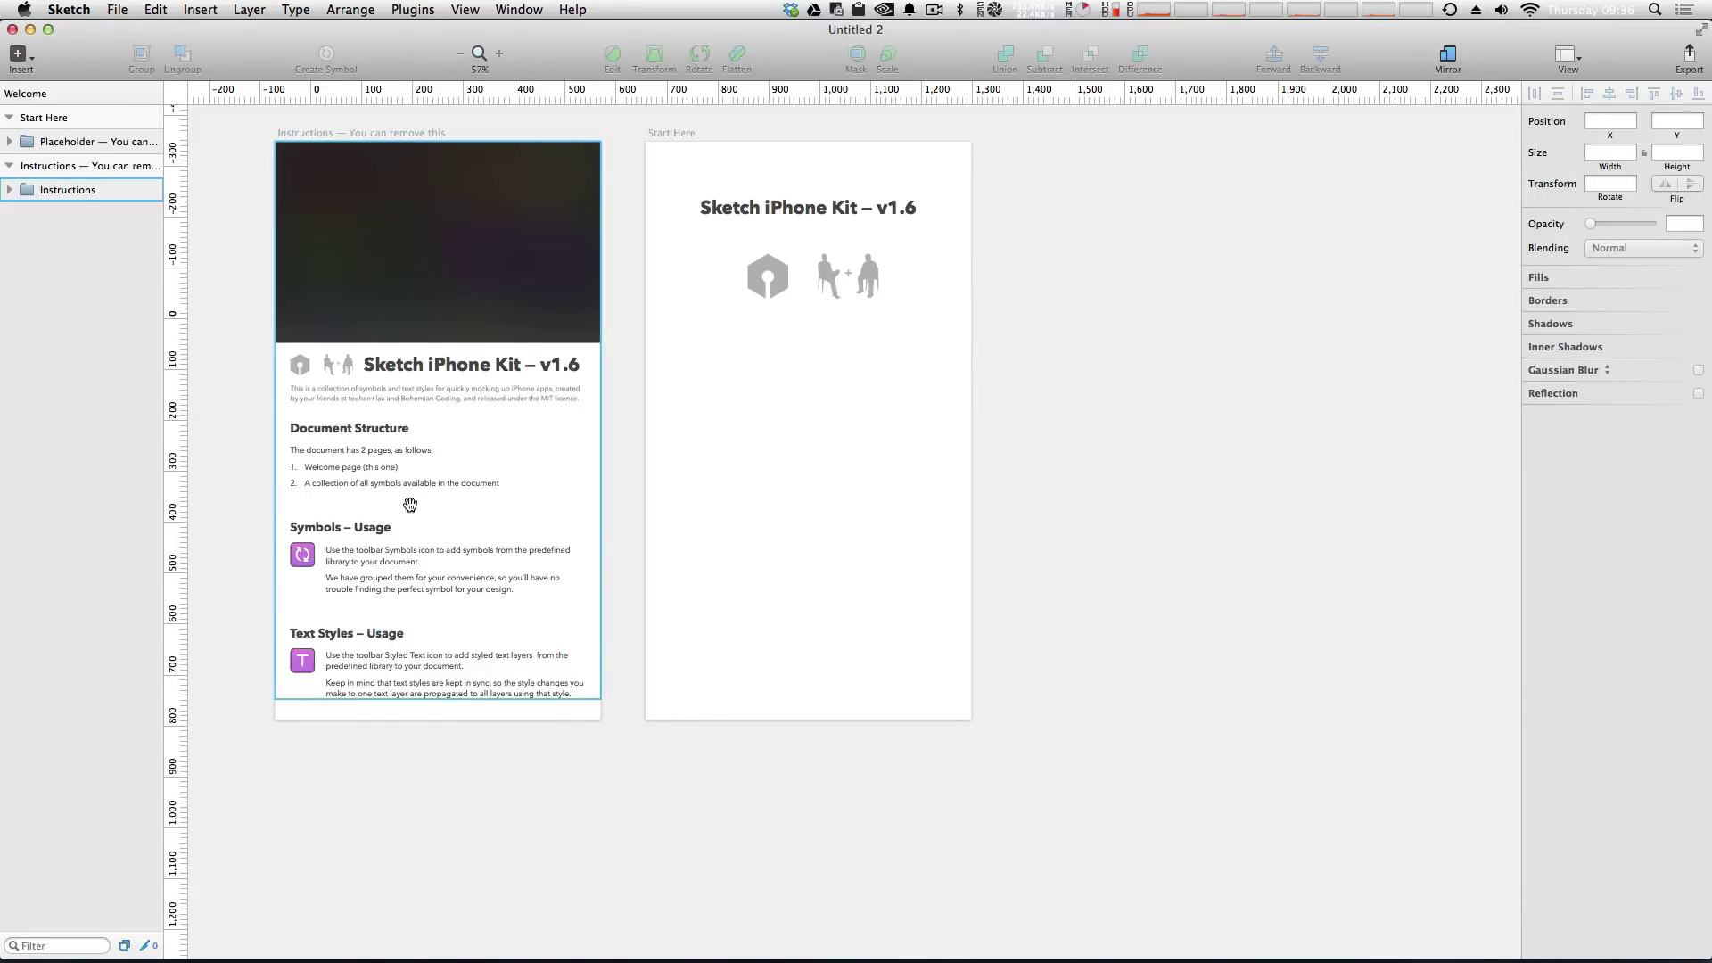
pyautogui.moveTo(410, 501); pyautogui.dragTo(661, 555)
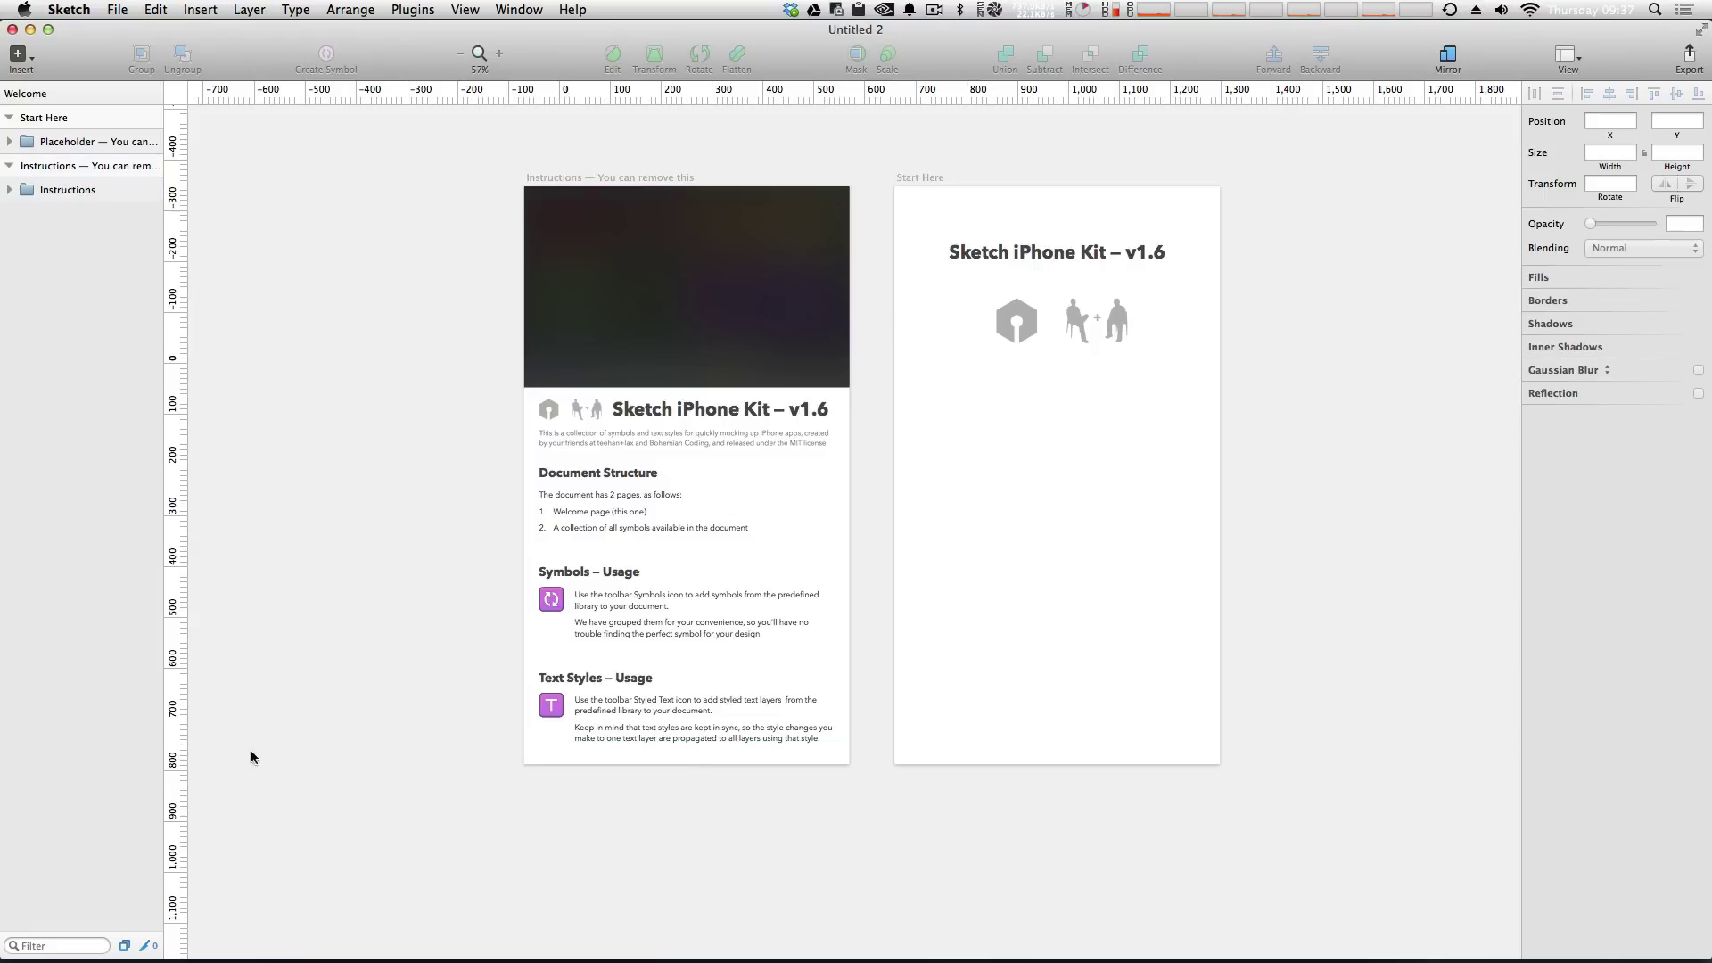
# - Delete the Instructions artboard, keeping its layers, then delete the leftover Instructions content
pyautogui.click(51, 168)
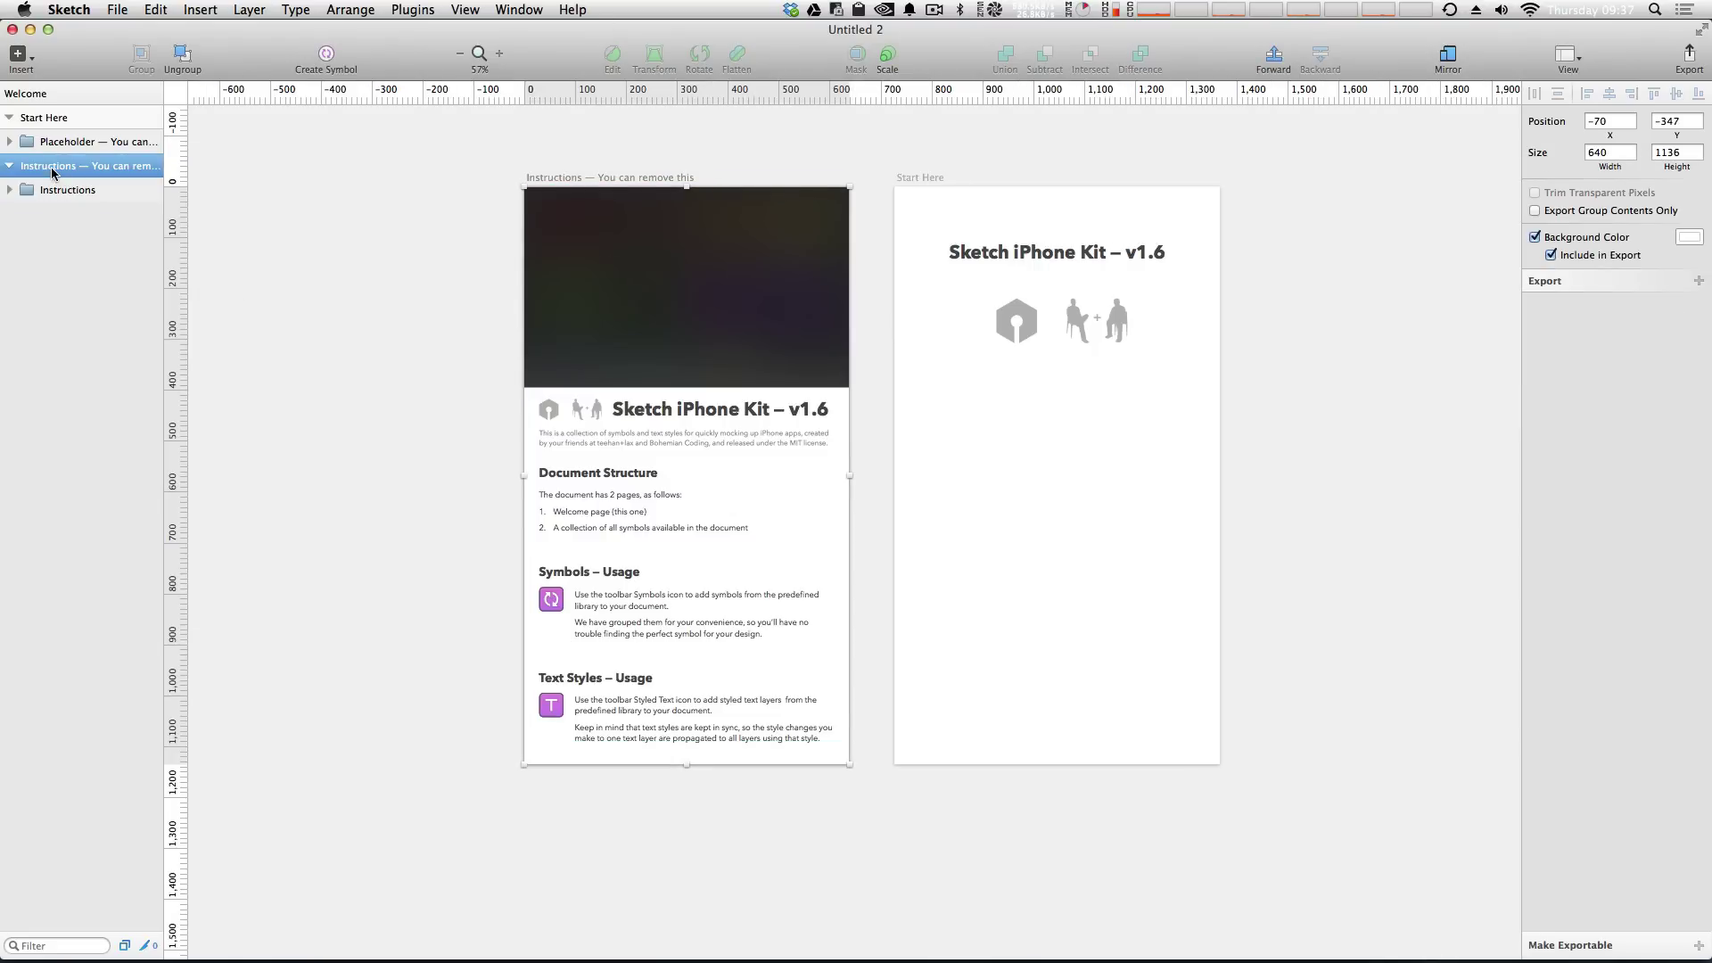
pyautogui.press('BackSpace')
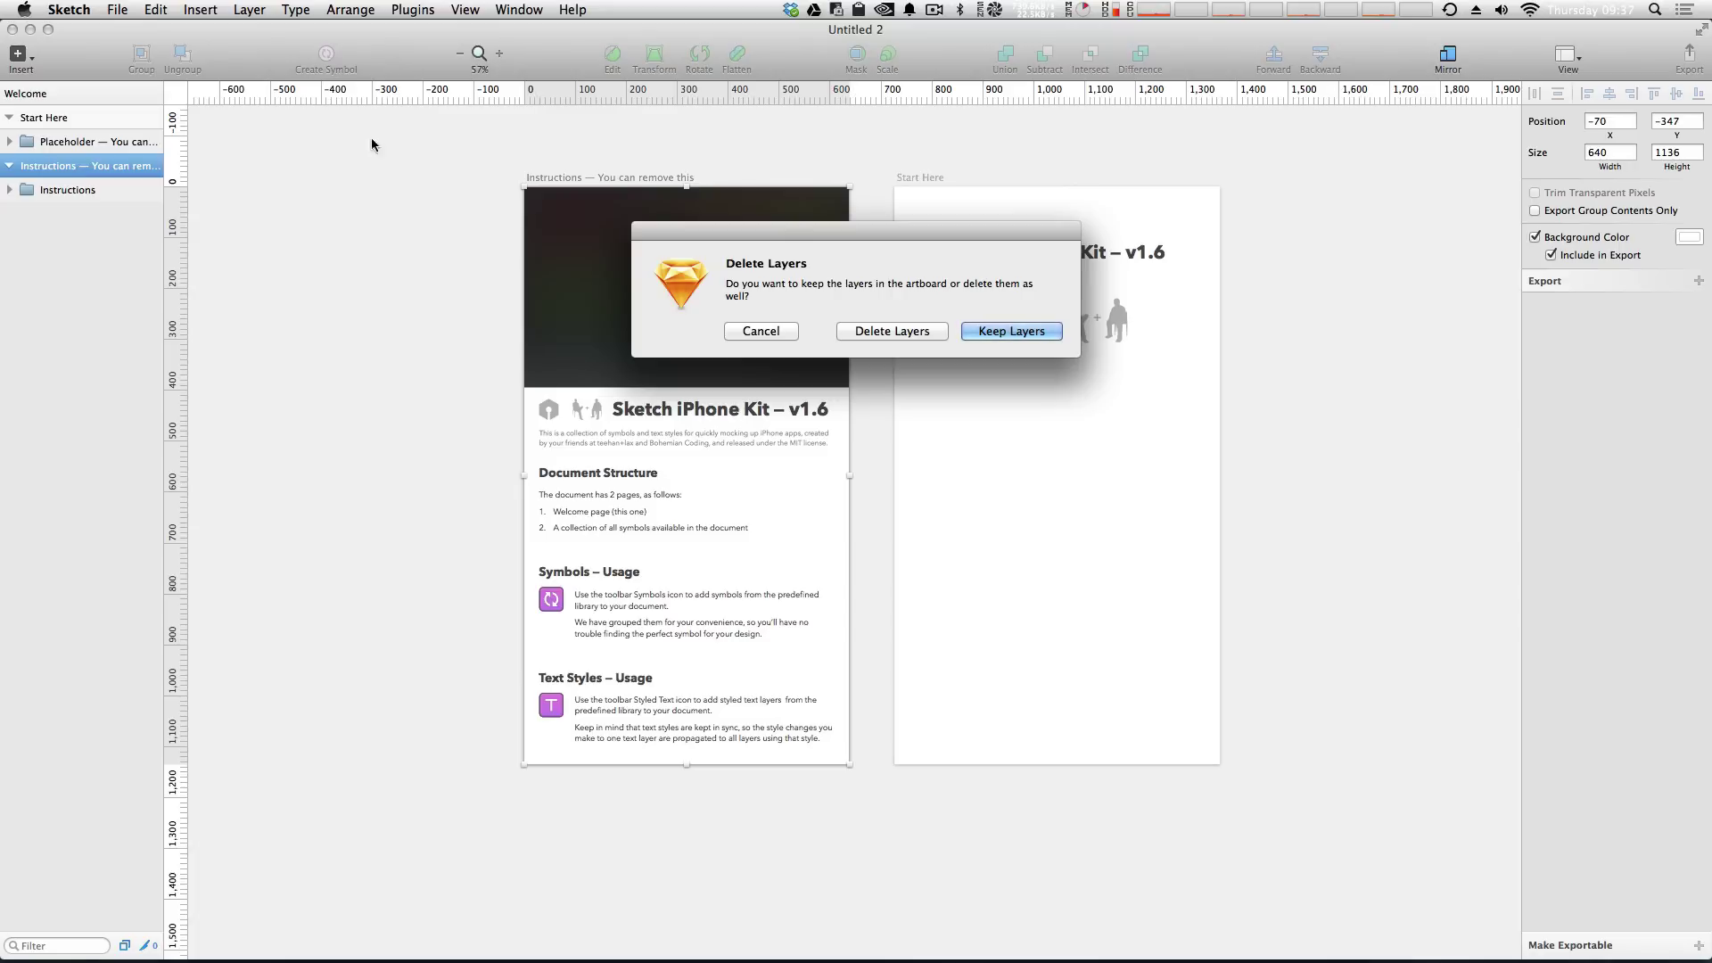
pyautogui.click(997, 331)
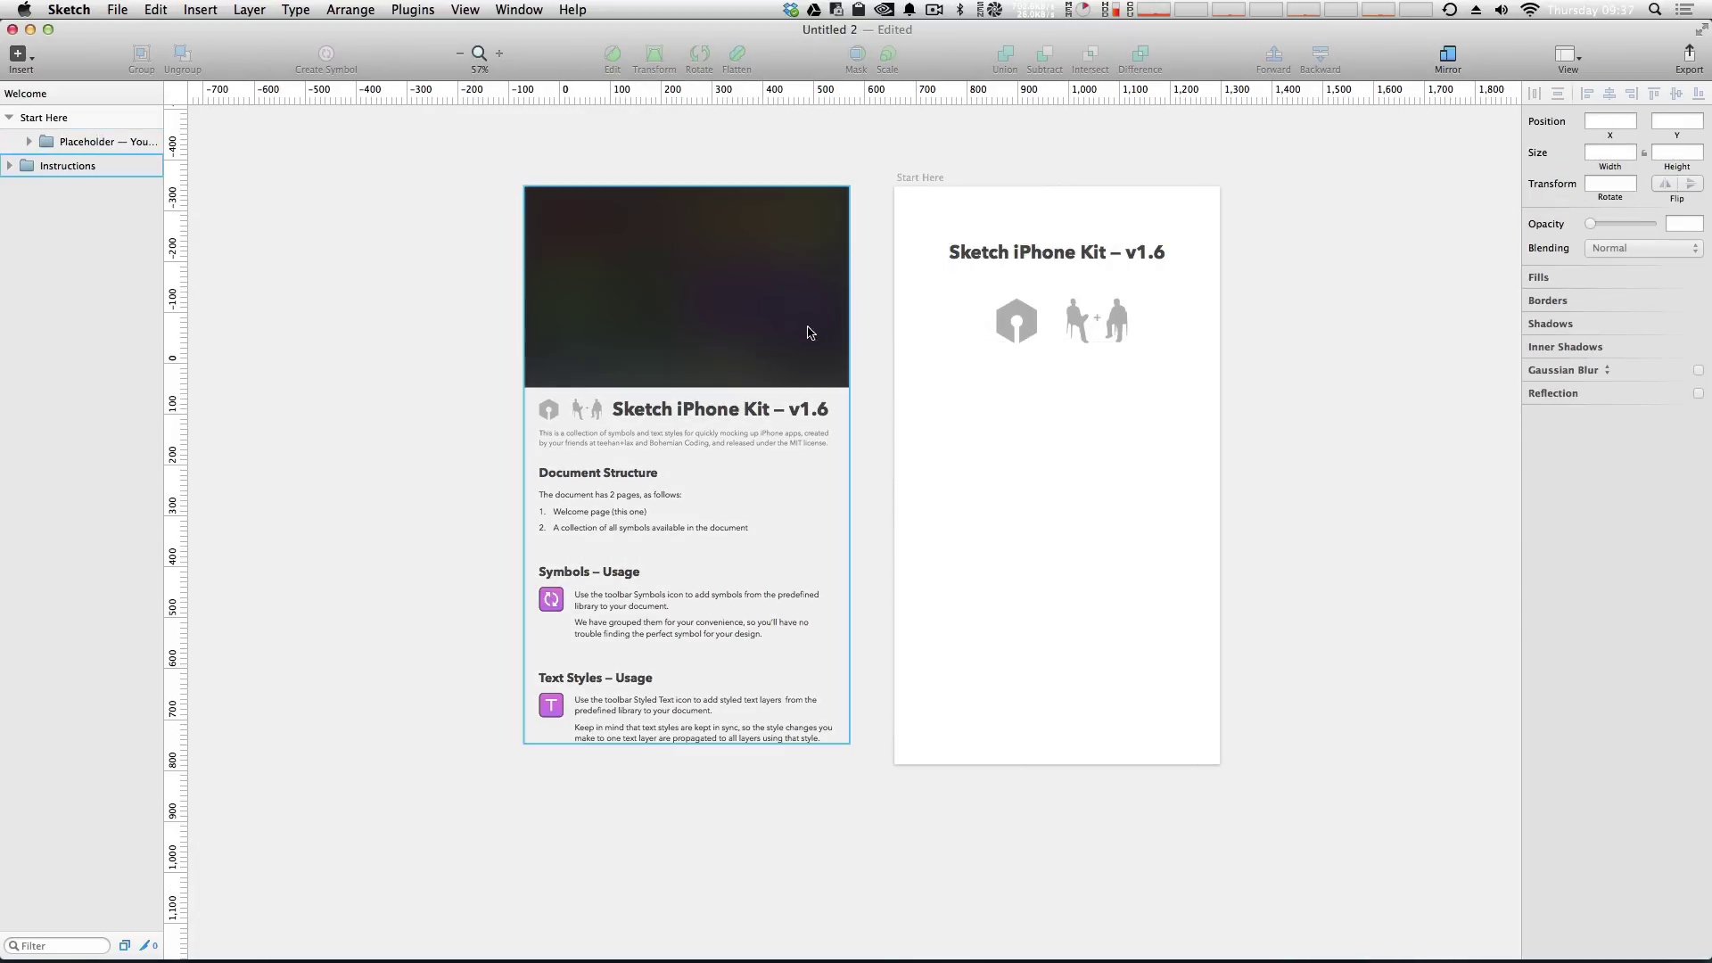
pyautogui.click(307, 176)
pyautogui.click(778, 706)
pyautogui.press('BackSpace')
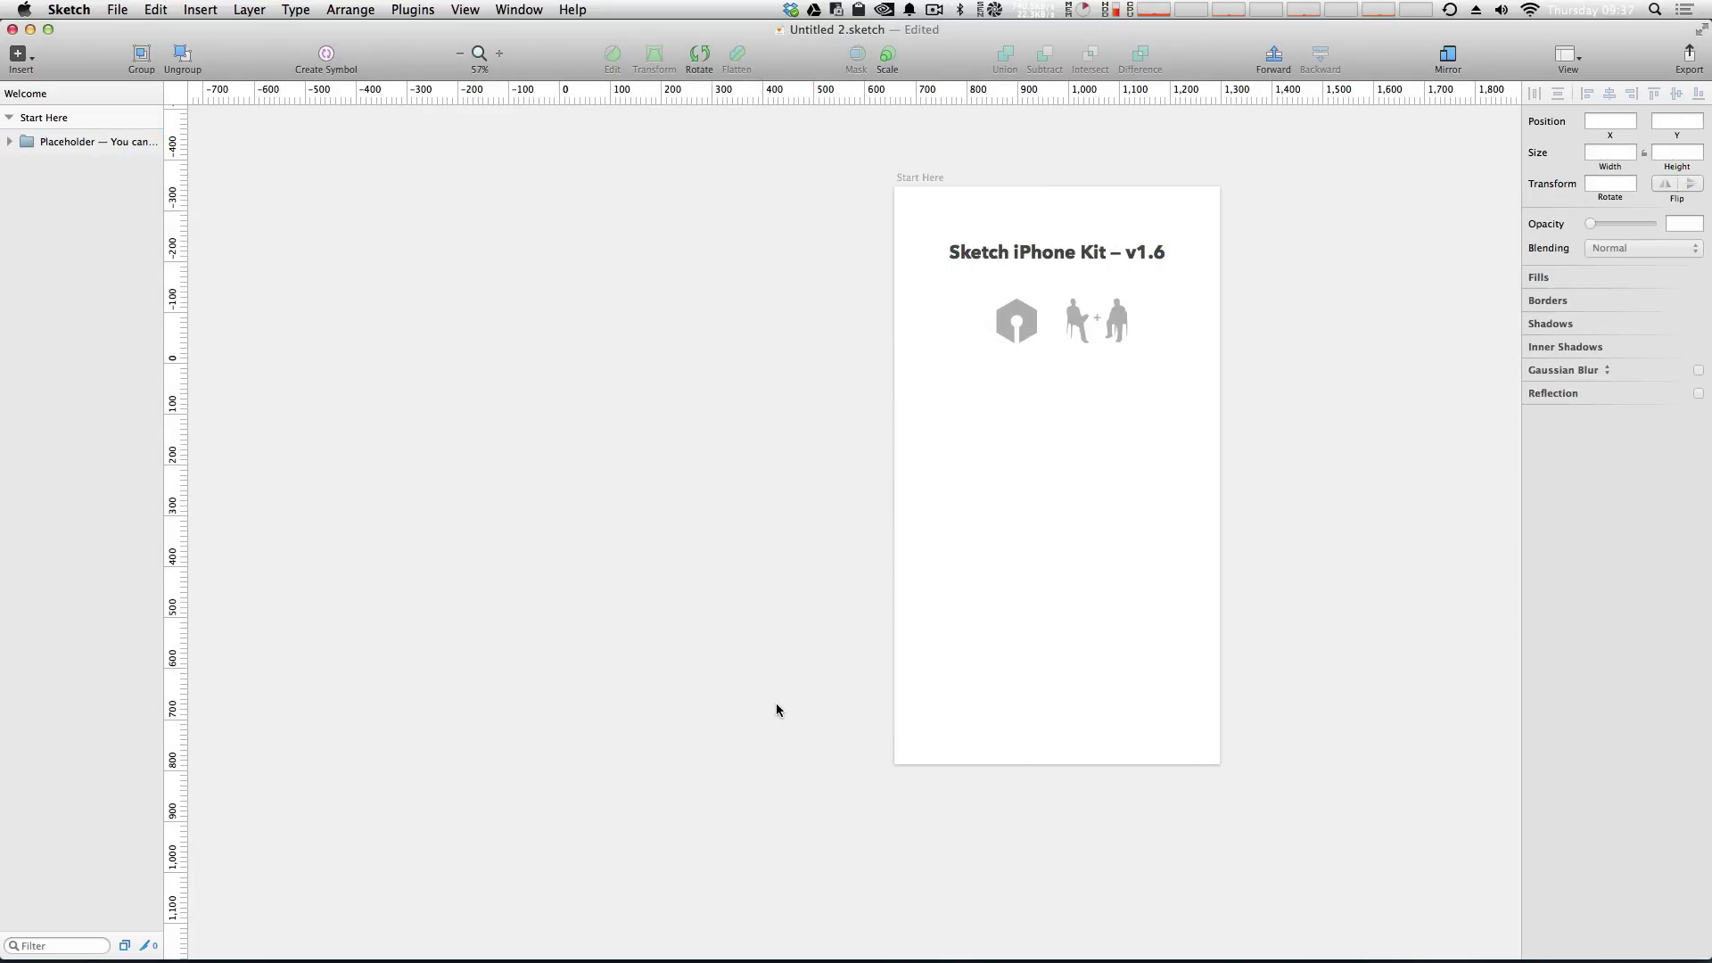
# - Delete the placeholder title and icons group and centre the empty Start Here artboard
pyautogui.click(1106, 278)
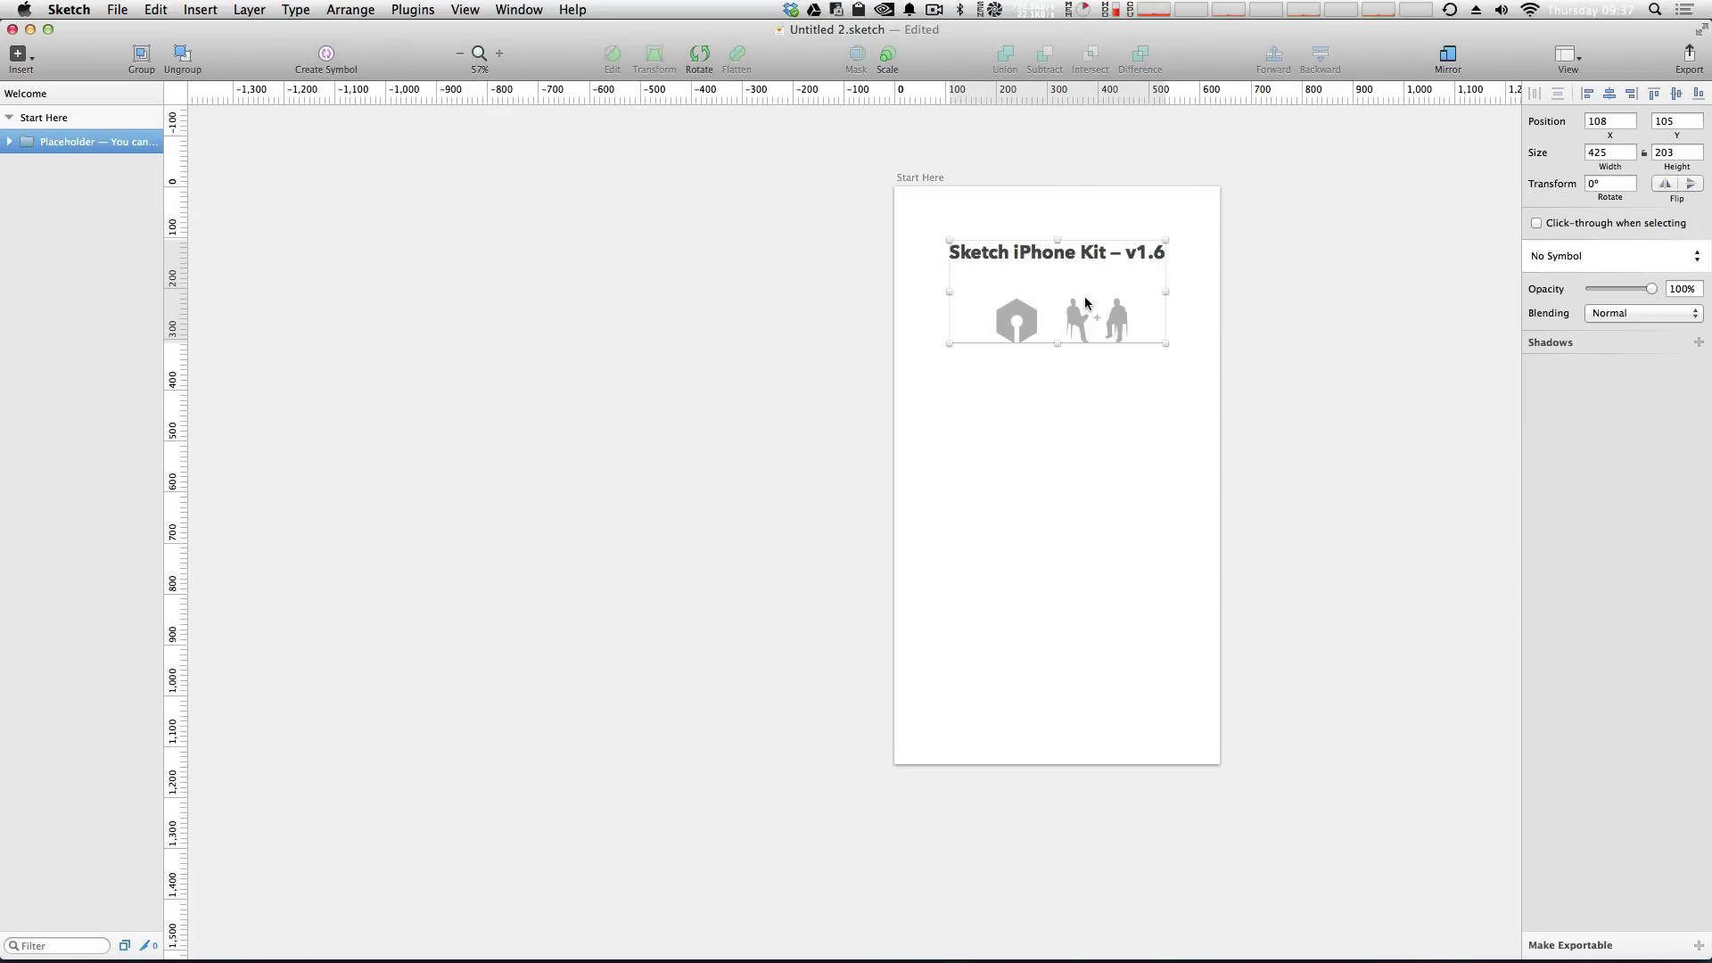
pyautogui.press('BackSpace')
pyautogui.moveTo(1075, 306); pyautogui.dragTo(807, 342)
pyautogui.hscroll(-5, 883, 337)
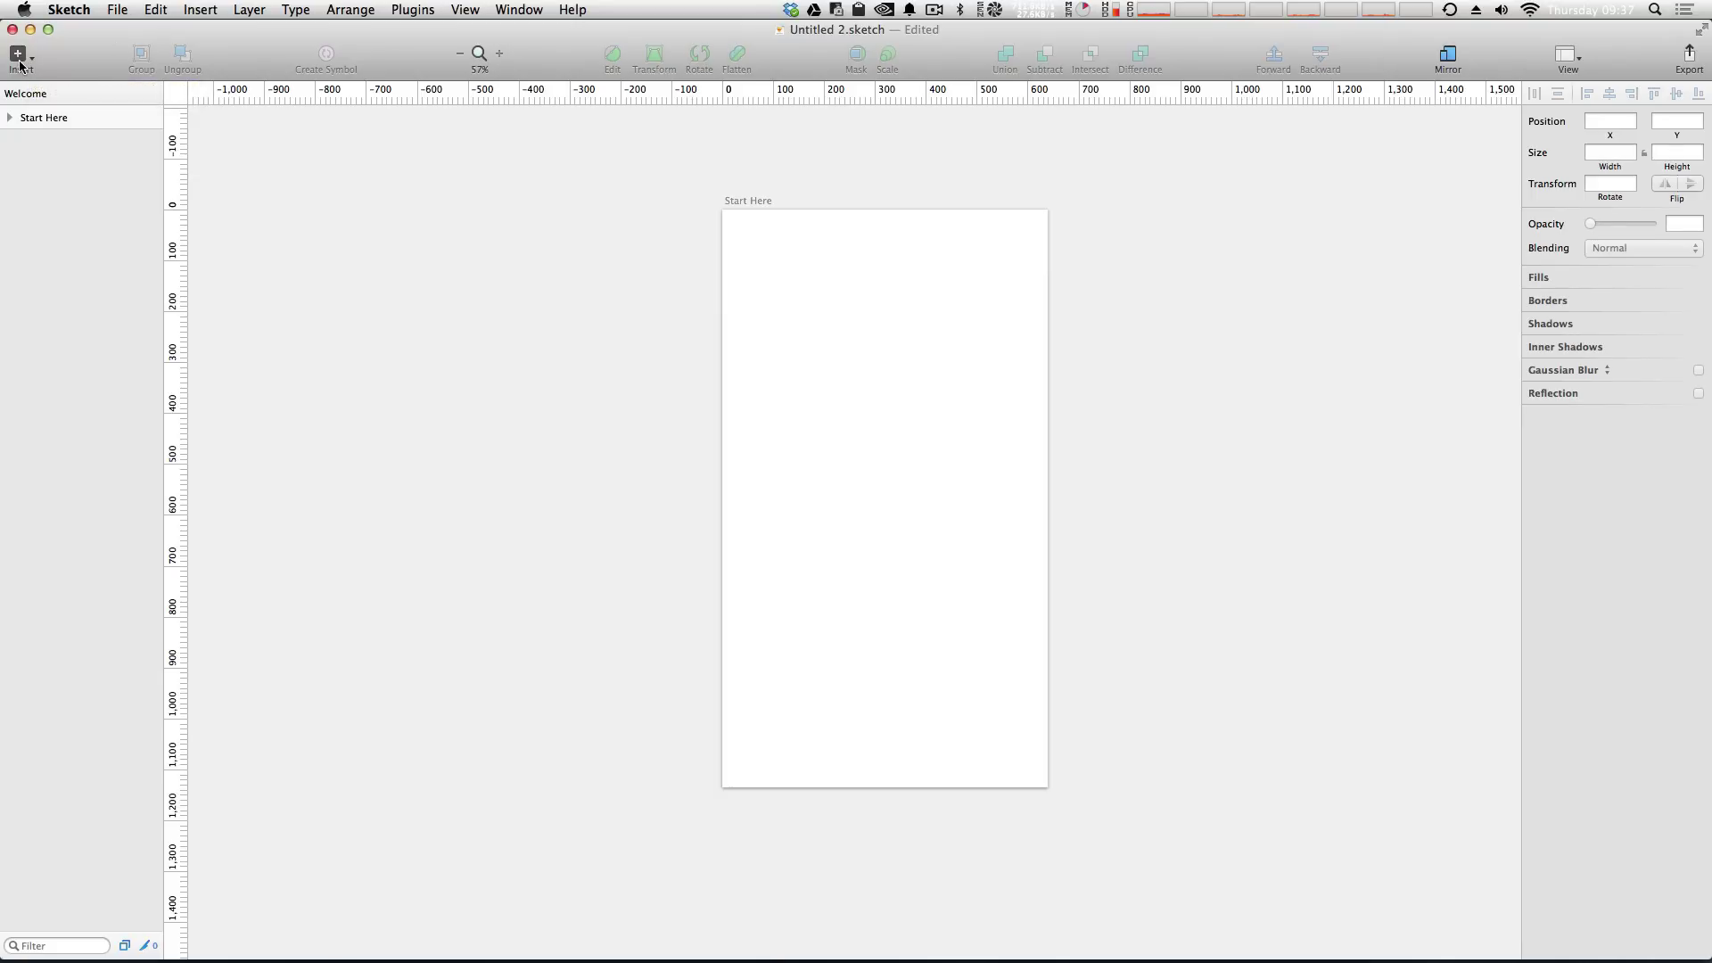
# - Insert the Status Bar / Black symbol and drag it to the top of the artboard
pyautogui.click(19, 65)
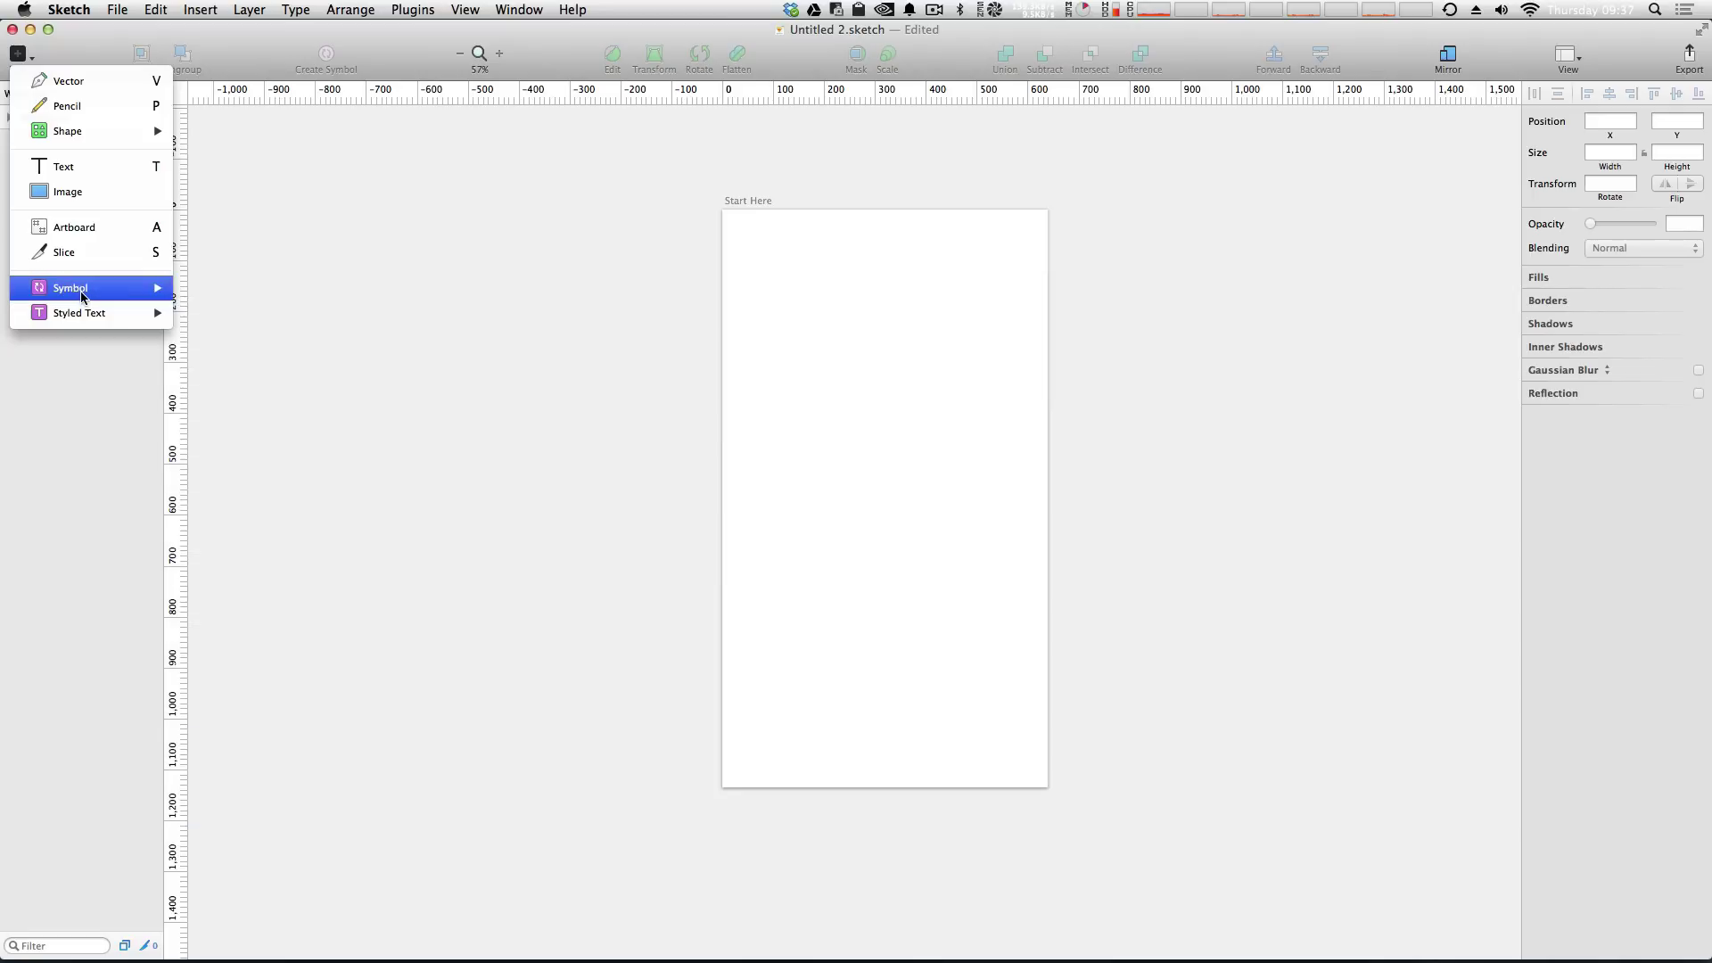
pyautogui.moveTo(81, 297)
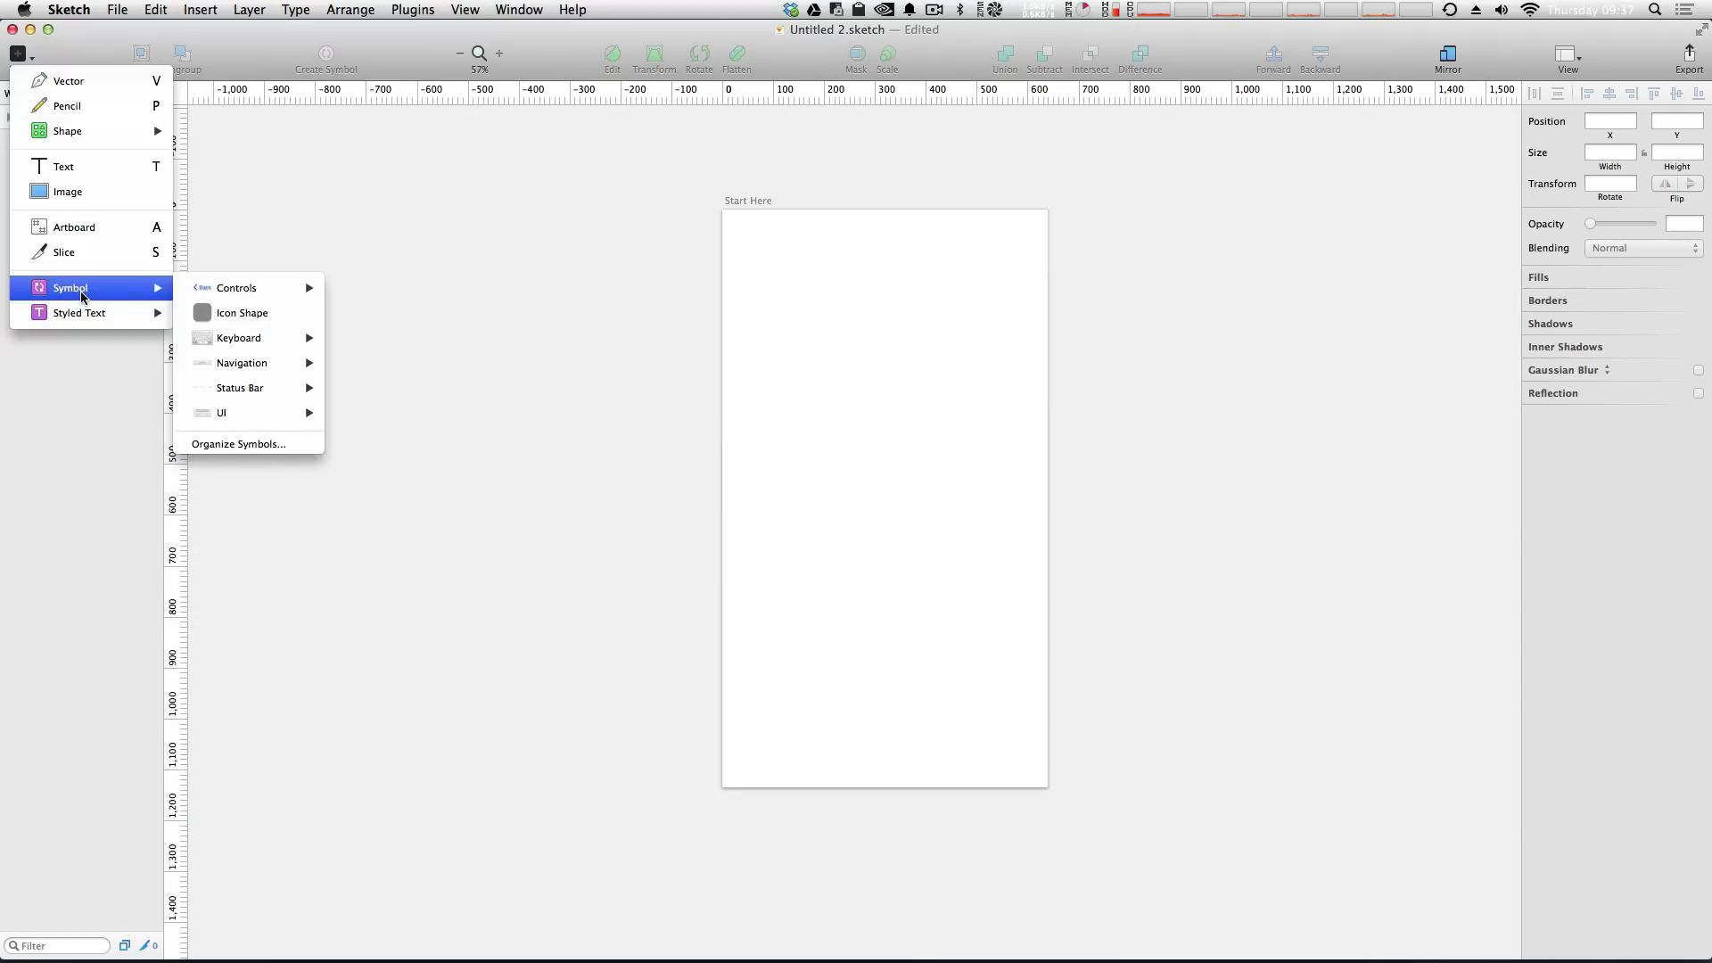
pyautogui.moveTo(283, 299)
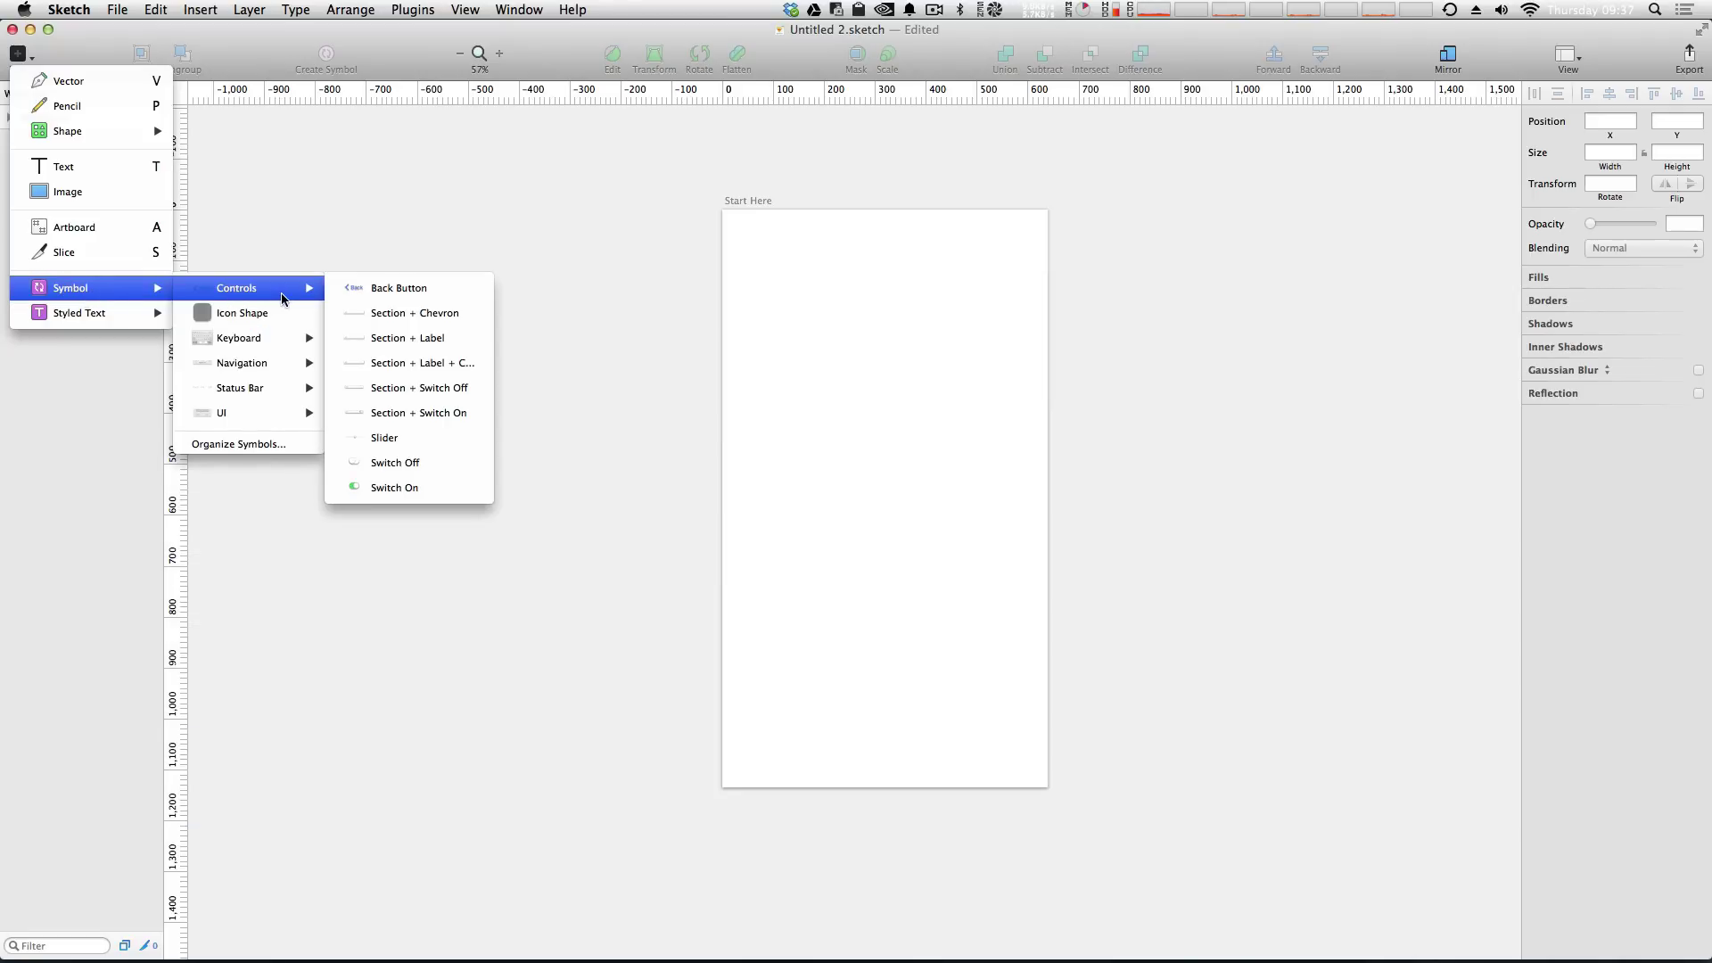
pyautogui.moveTo(278, 341)
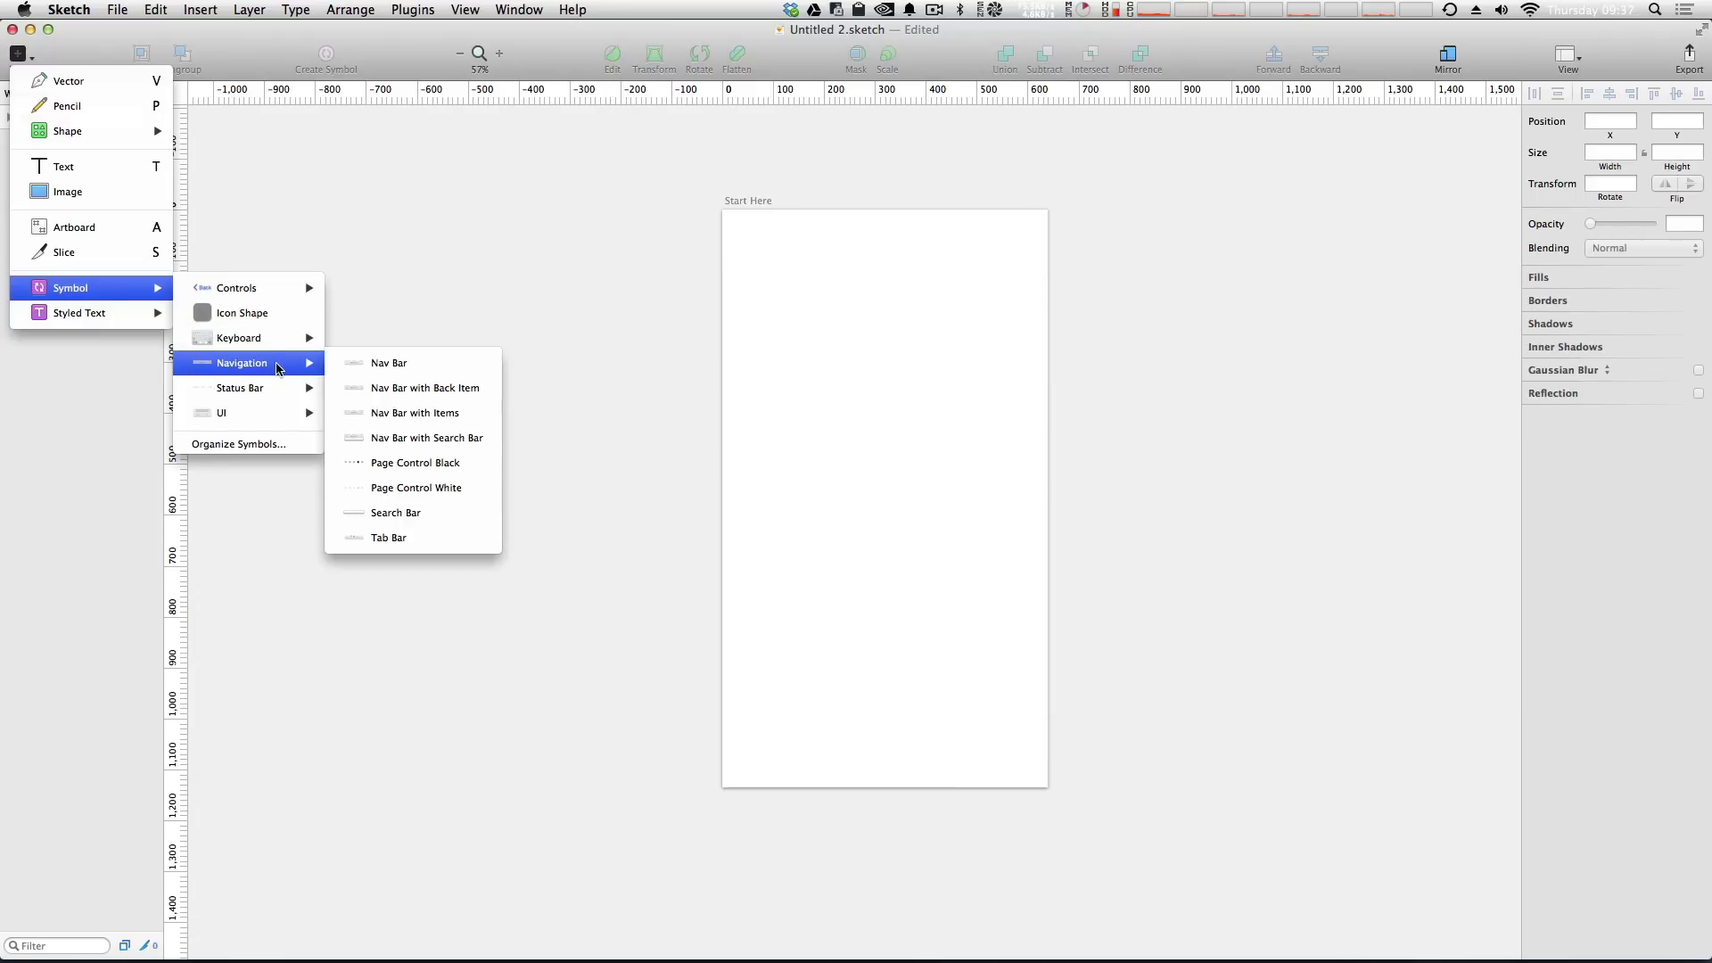
pyautogui.moveTo(278, 390)
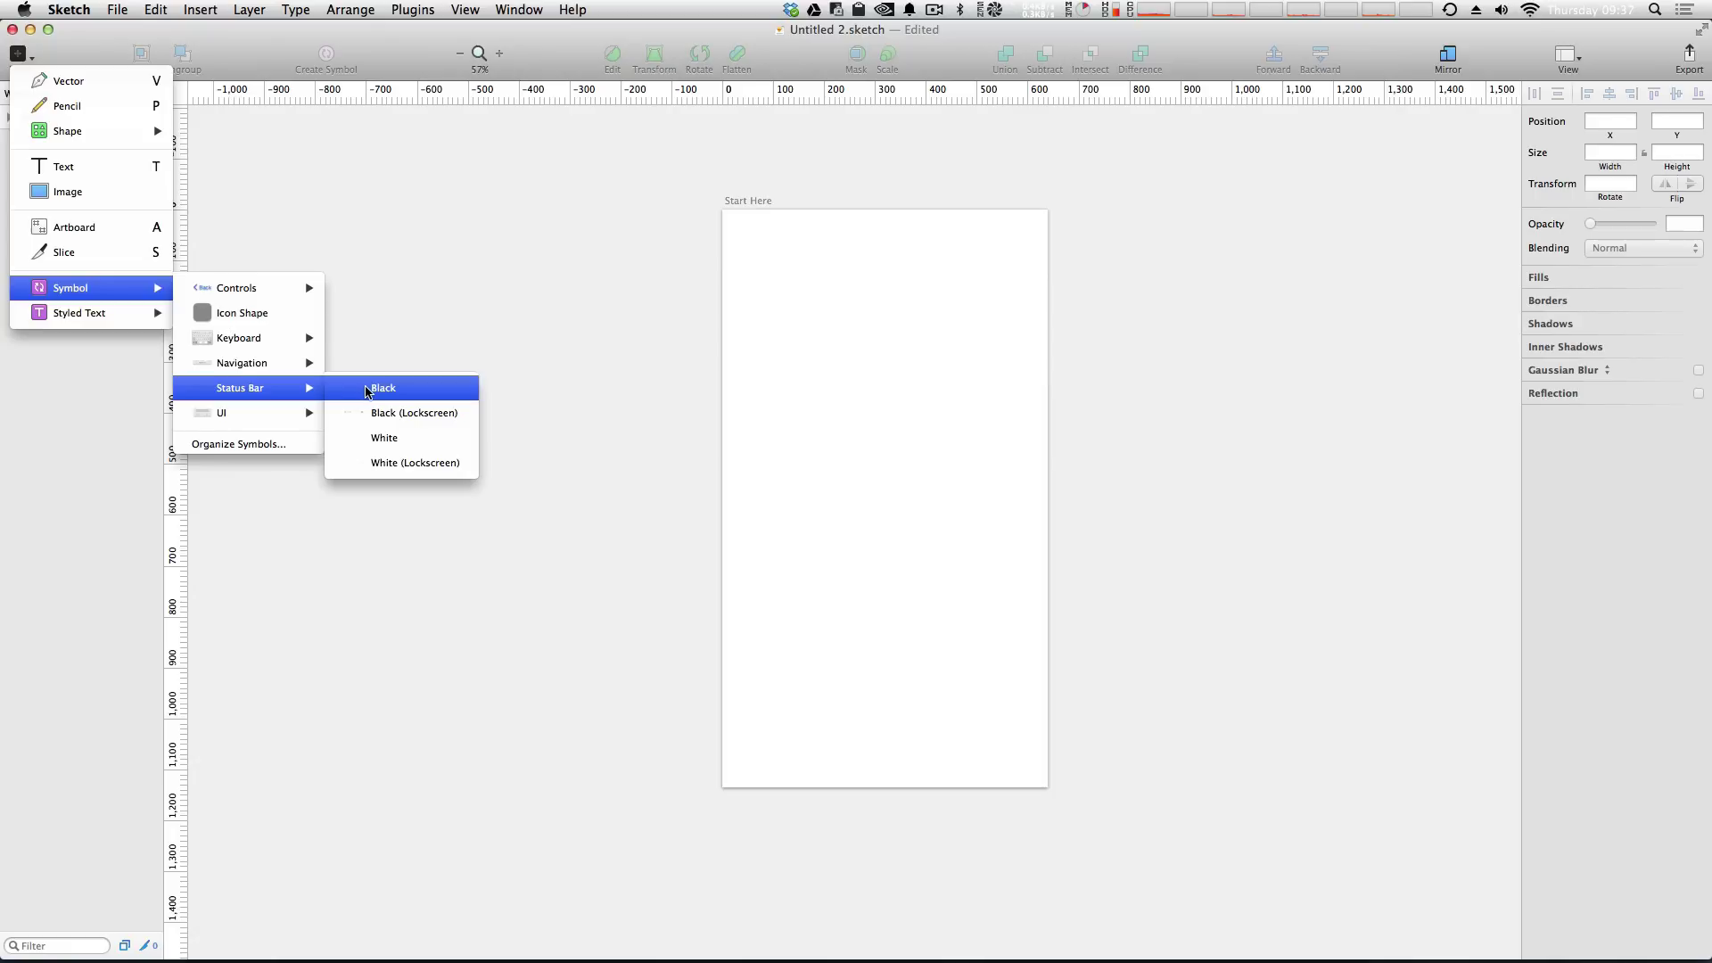
pyautogui.click(363, 389)
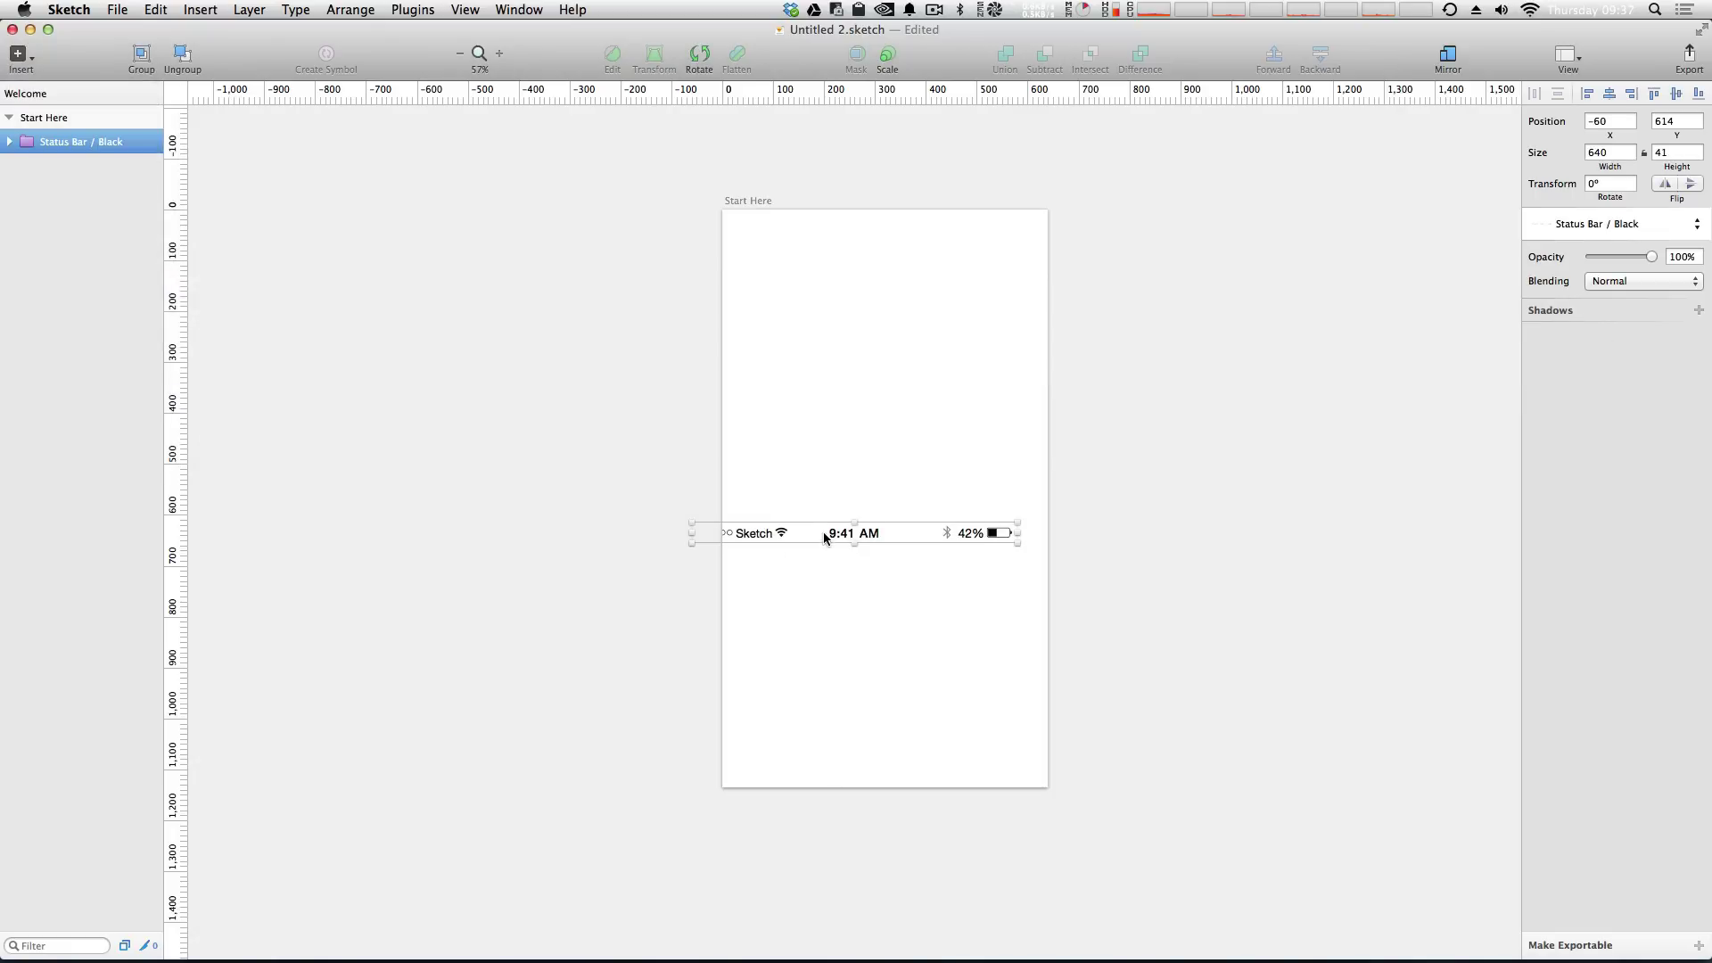
pyautogui.moveTo(822, 532); pyautogui.dragTo(853, 222)
# - Set the Status Bar / Black layer's X position to 0
pyautogui.click(1002, 166)
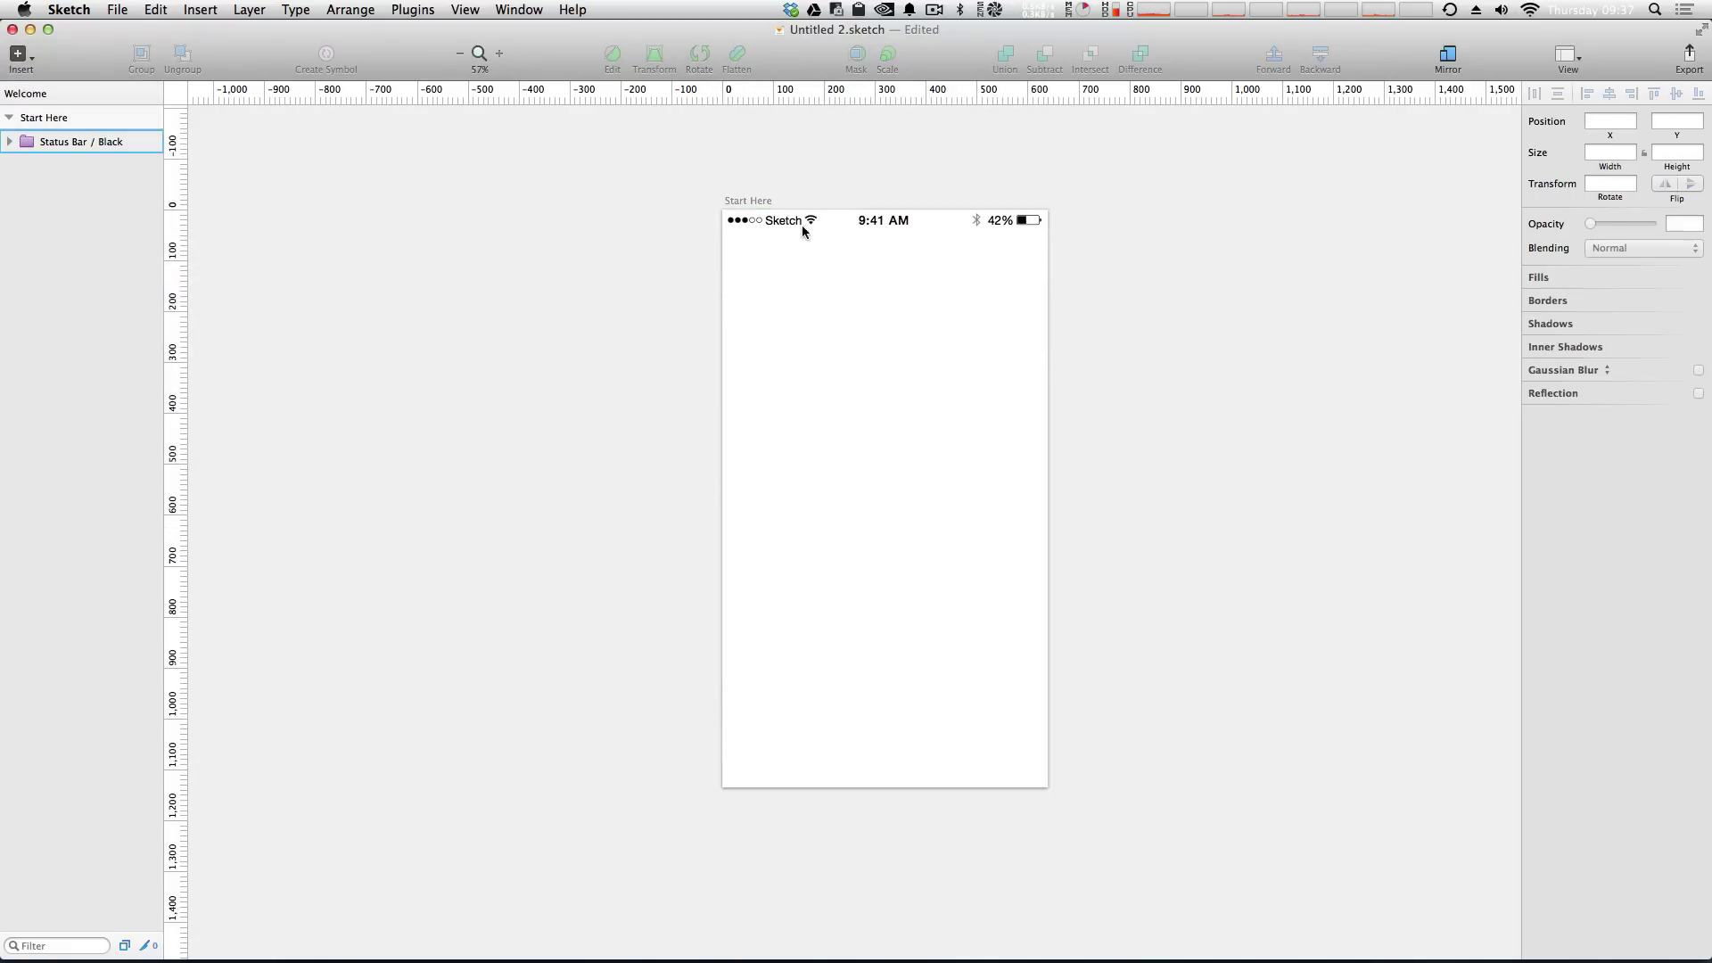
pyautogui.click(51, 139)
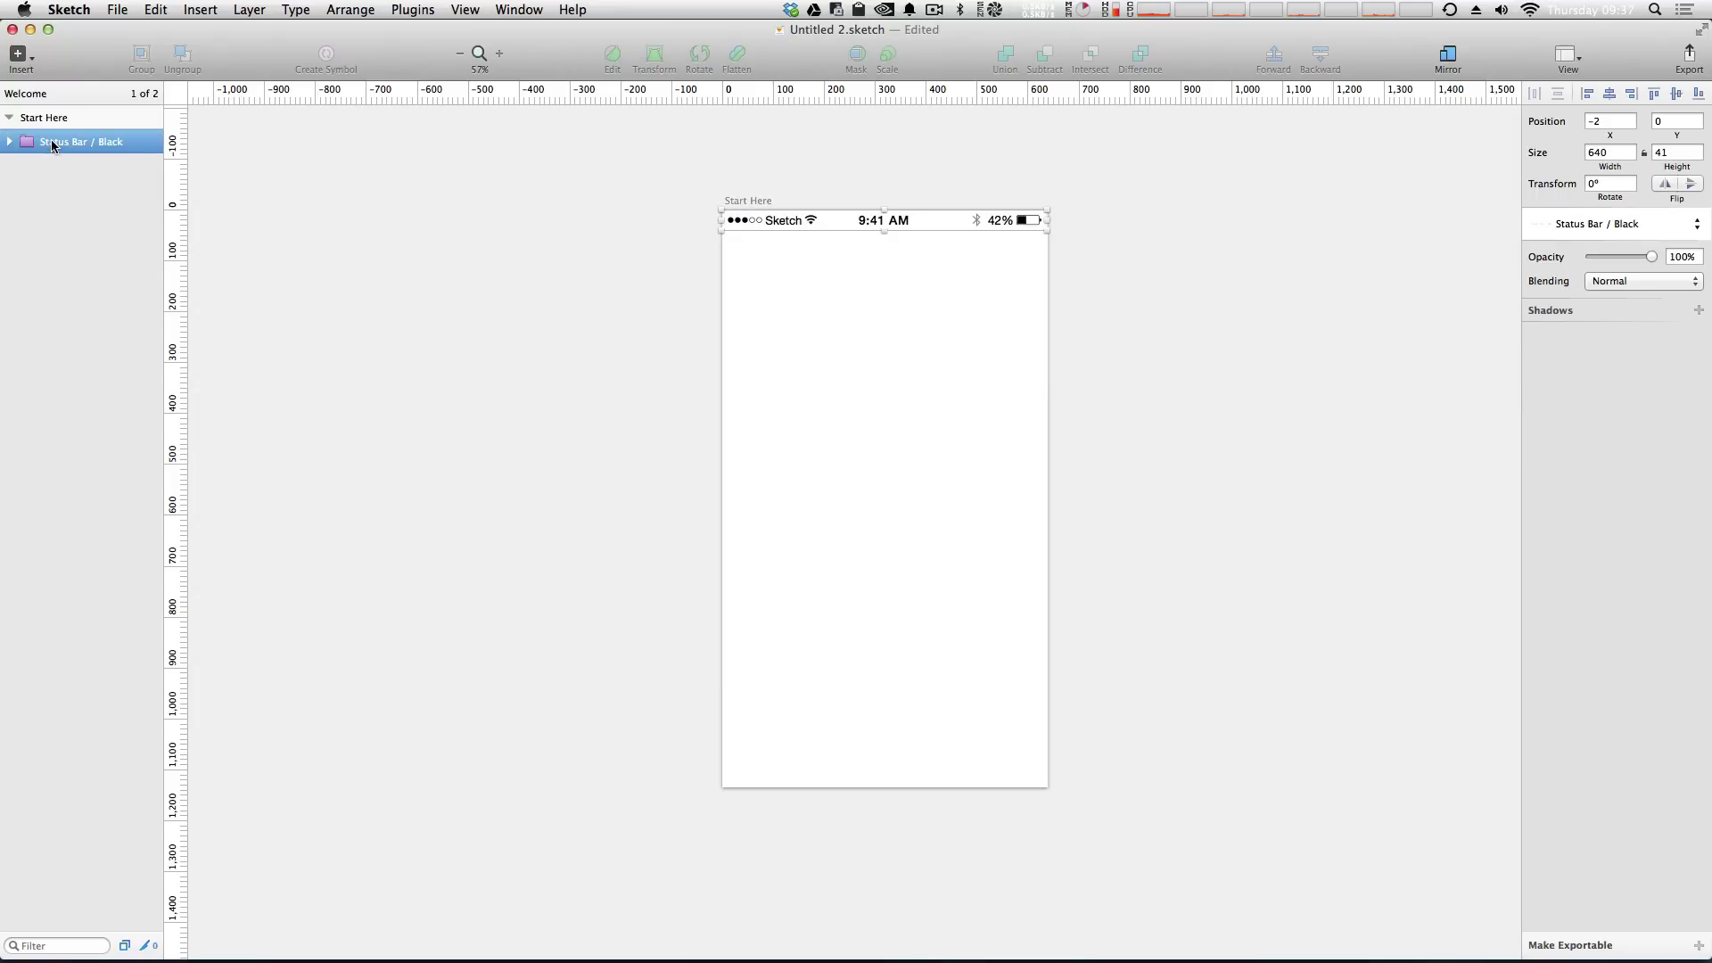
pyautogui.click(1601, 120)
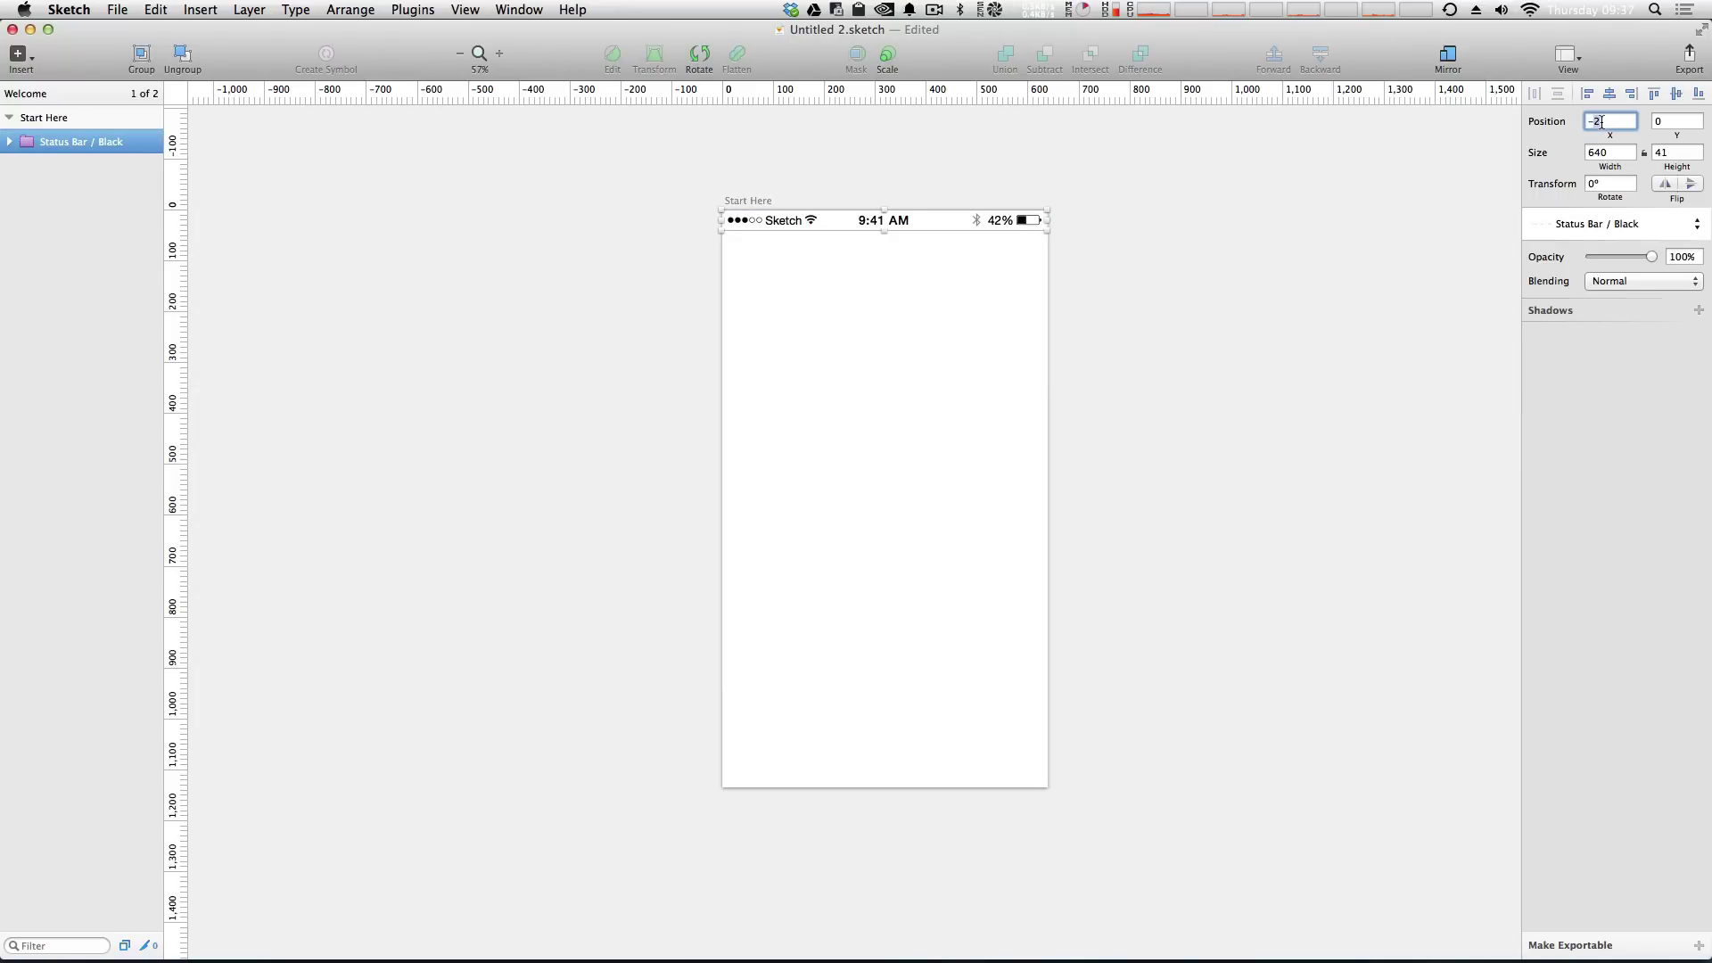
pyautogui.write('0')
pyautogui.press('Tab')
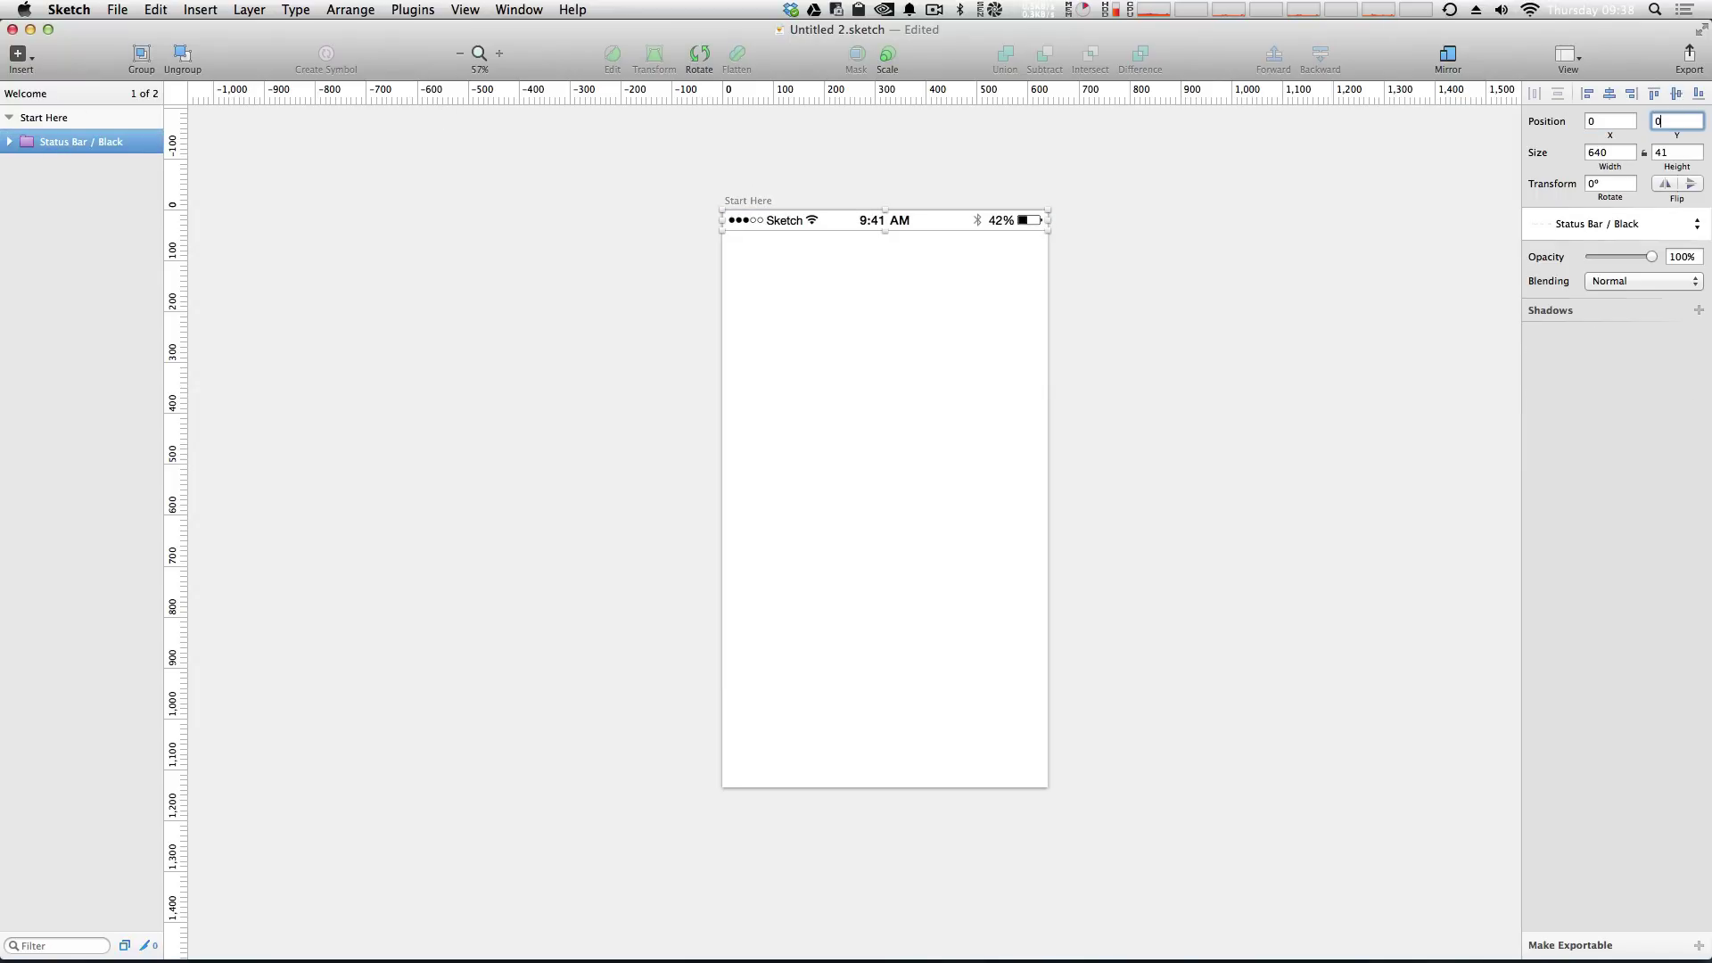
pyautogui.click(1388, 345)
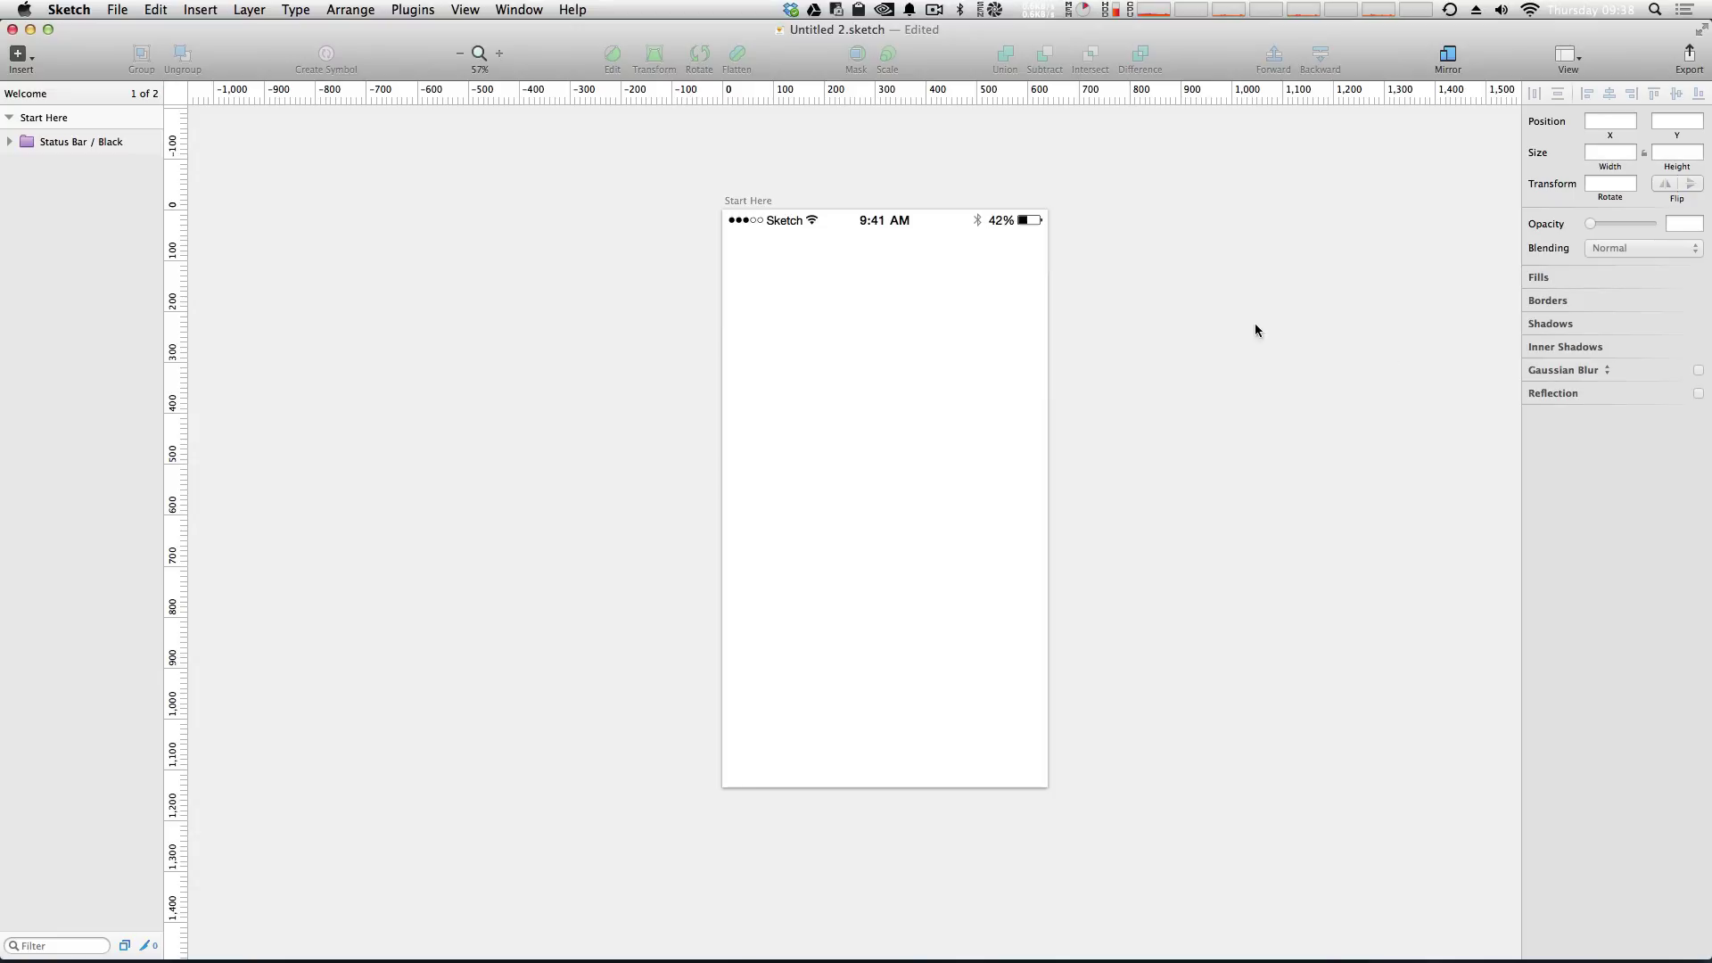
# - Insert the Navigation / Nav Bar symbol near the top and delete the redundant black status bar
pyautogui.click(22, 59)
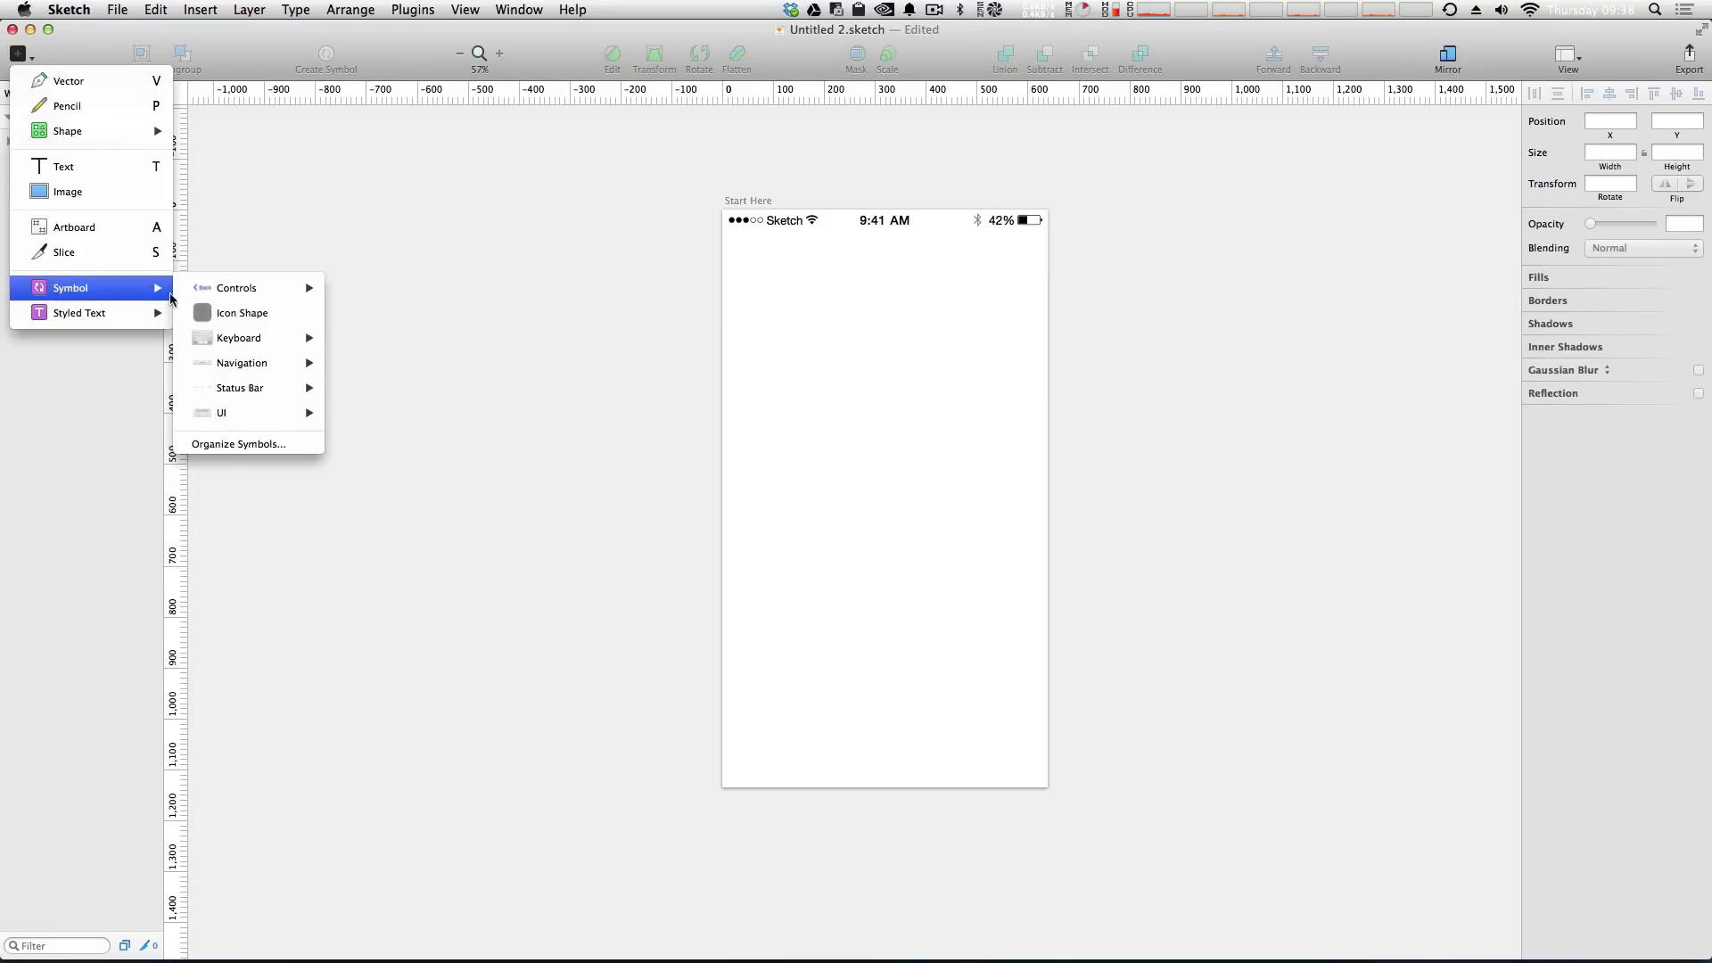
pyautogui.moveTo(241, 365)
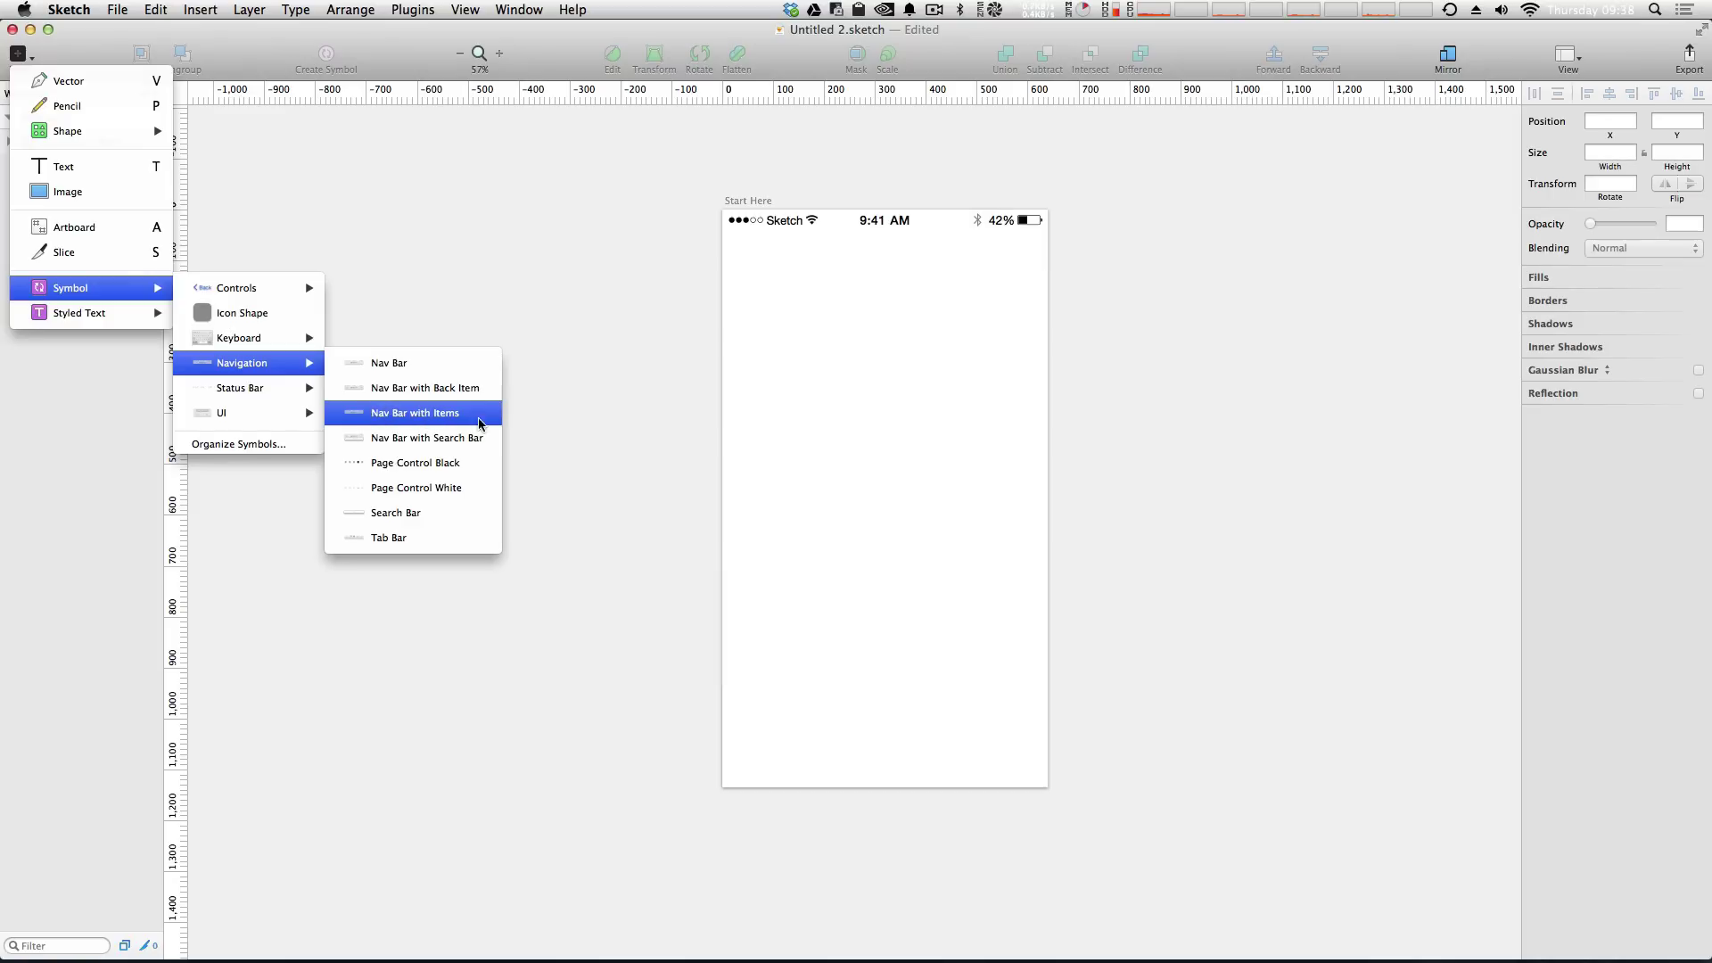
pyautogui.click(452, 375)
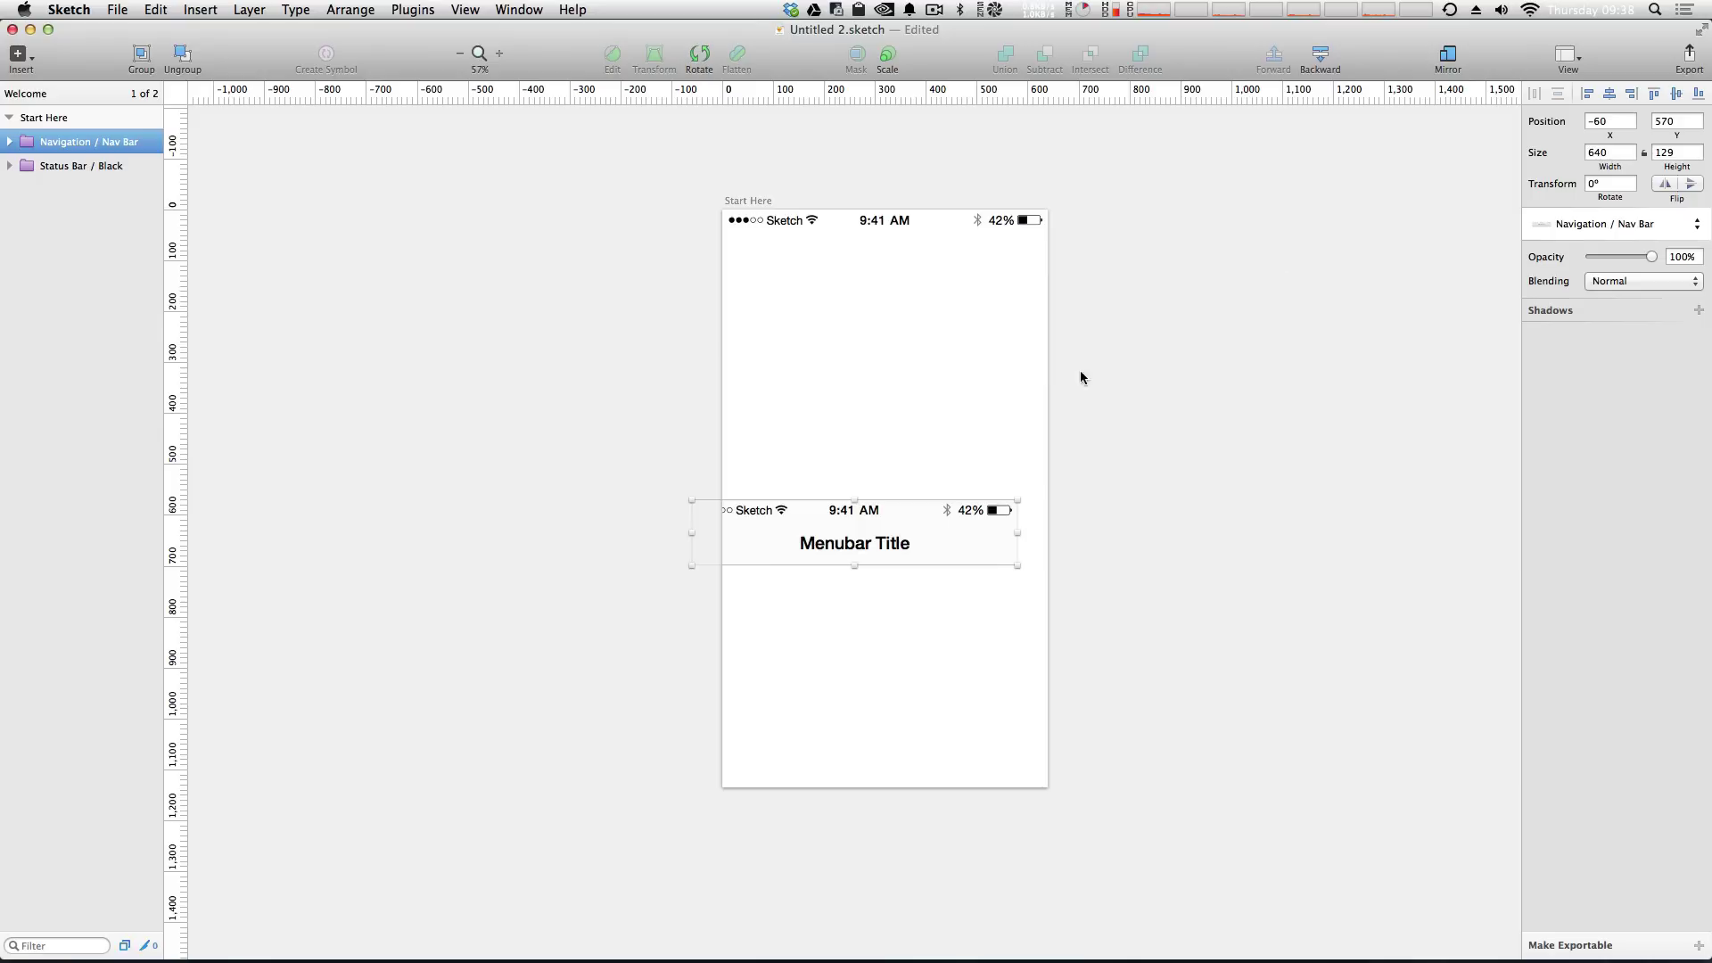
pyautogui.moveTo(883, 526); pyautogui.dragTo(936, 291)
pyautogui.click(954, 220)
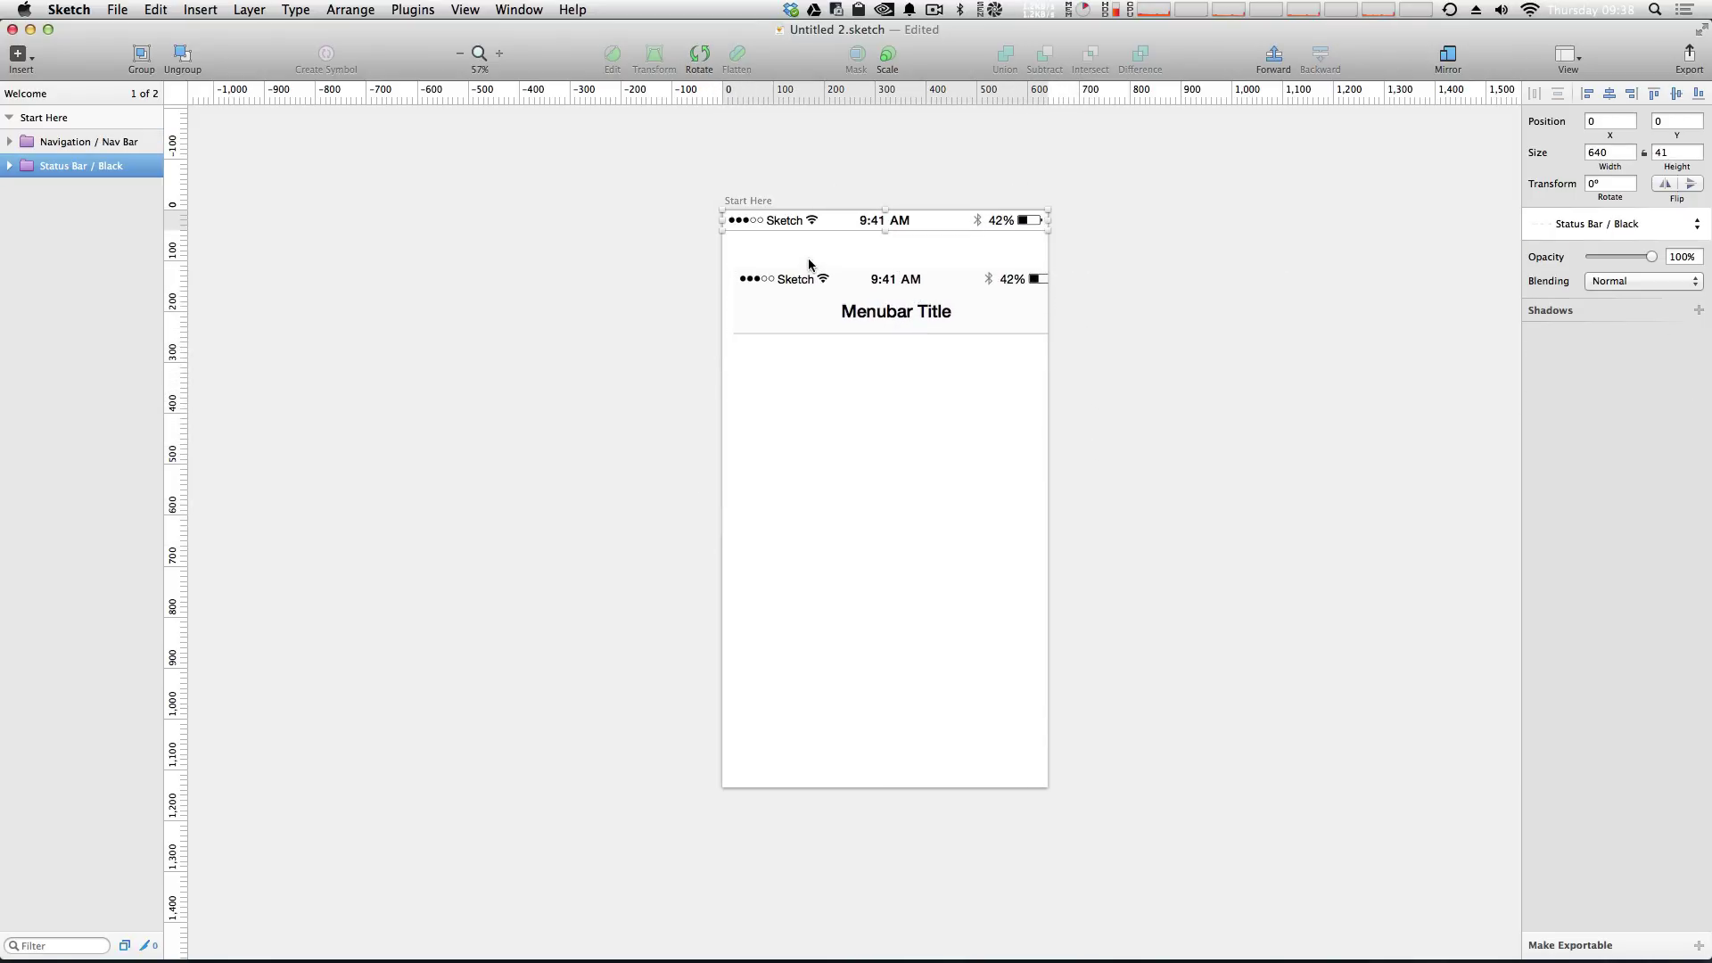
pyautogui.press('BackSpace')
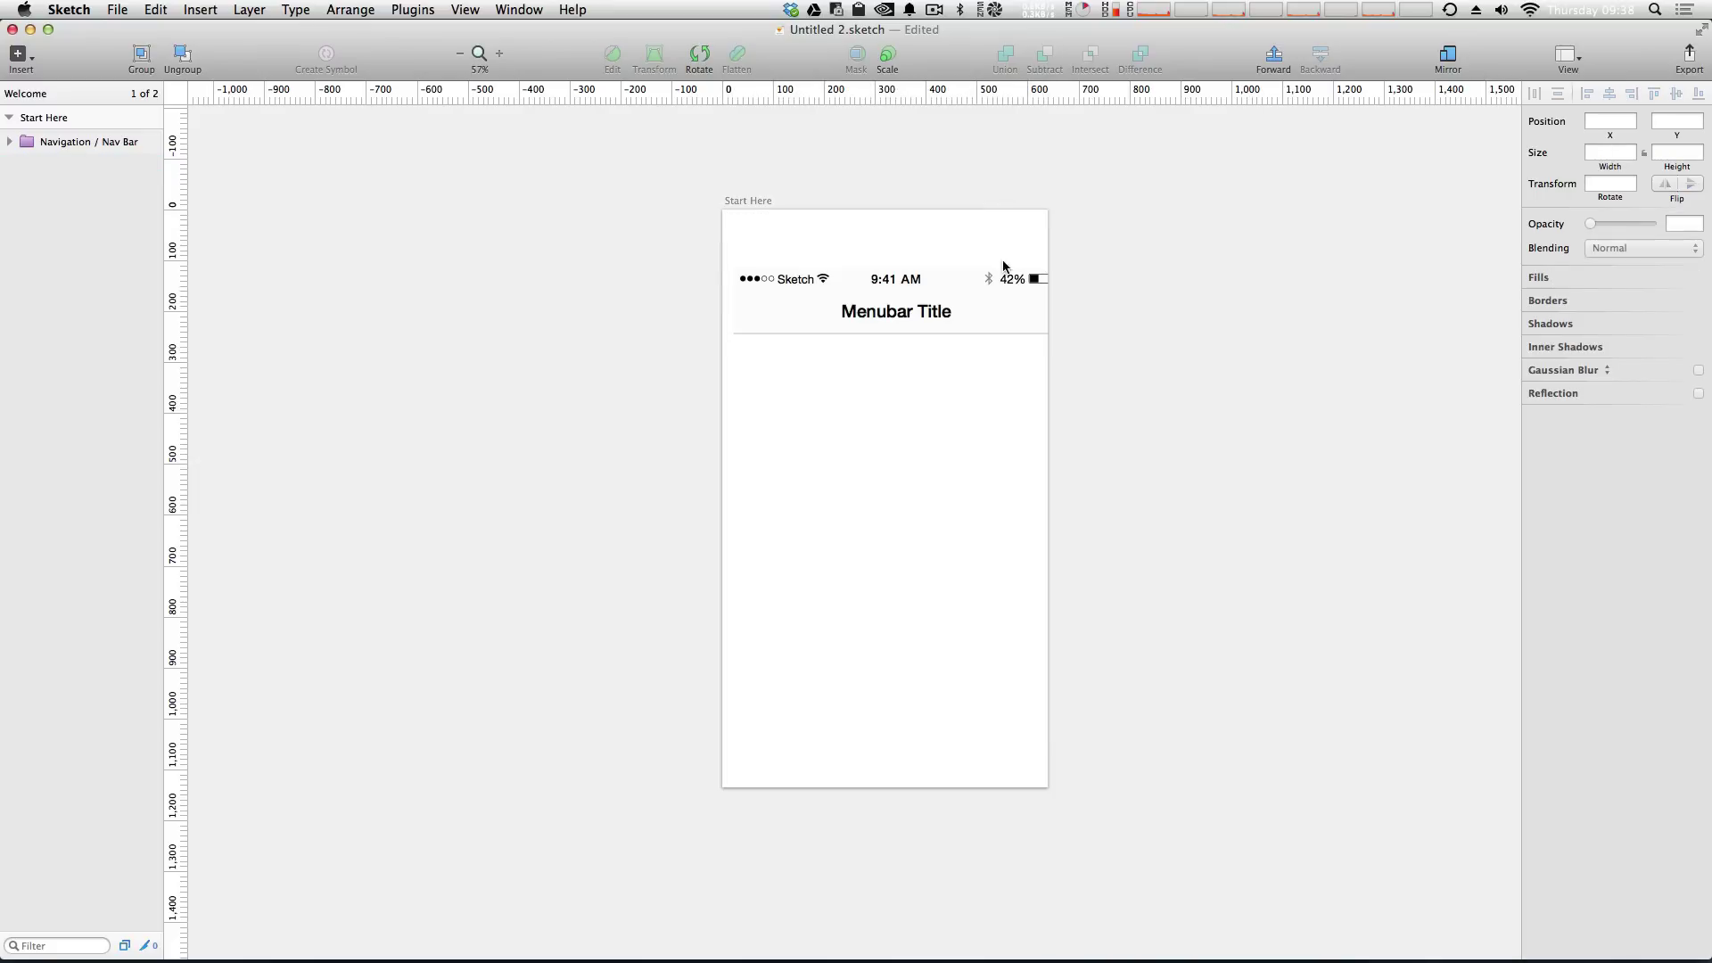
# - Position the nav bar at X 0, Y 0
pyautogui.click(897, 289)
pyautogui.click(1604, 118)
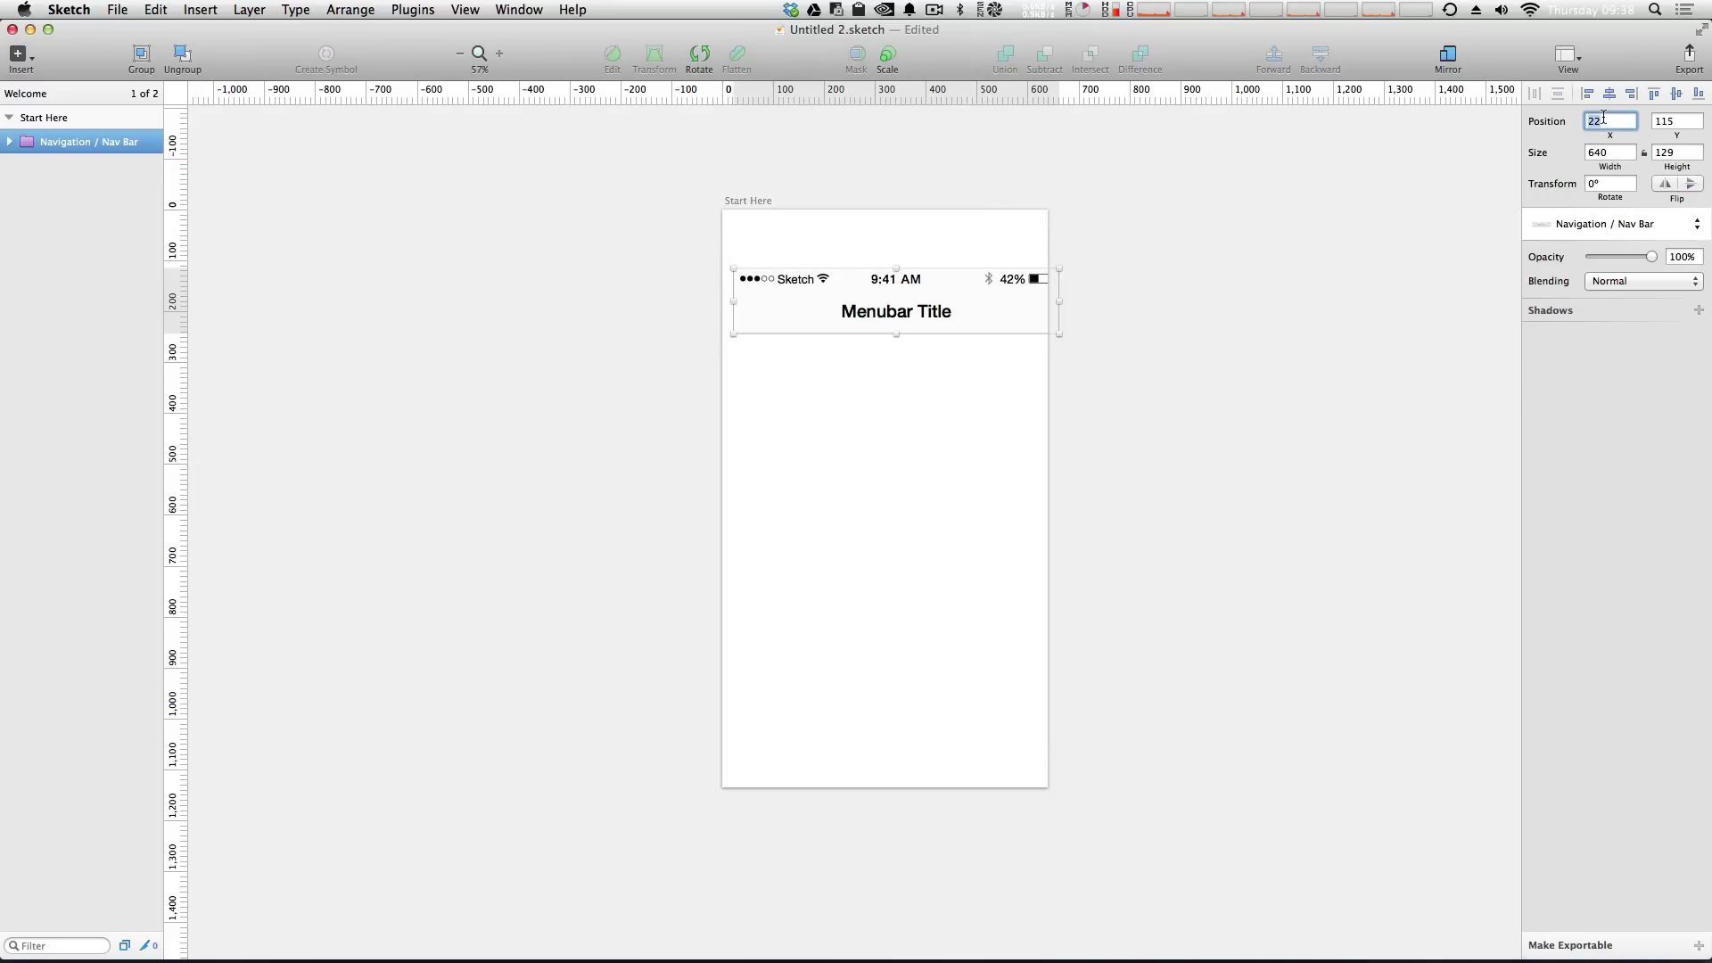
pyautogui.write('0')
pyautogui.press('Tab')
pyautogui.write('0')
pyautogui.press('Tab')
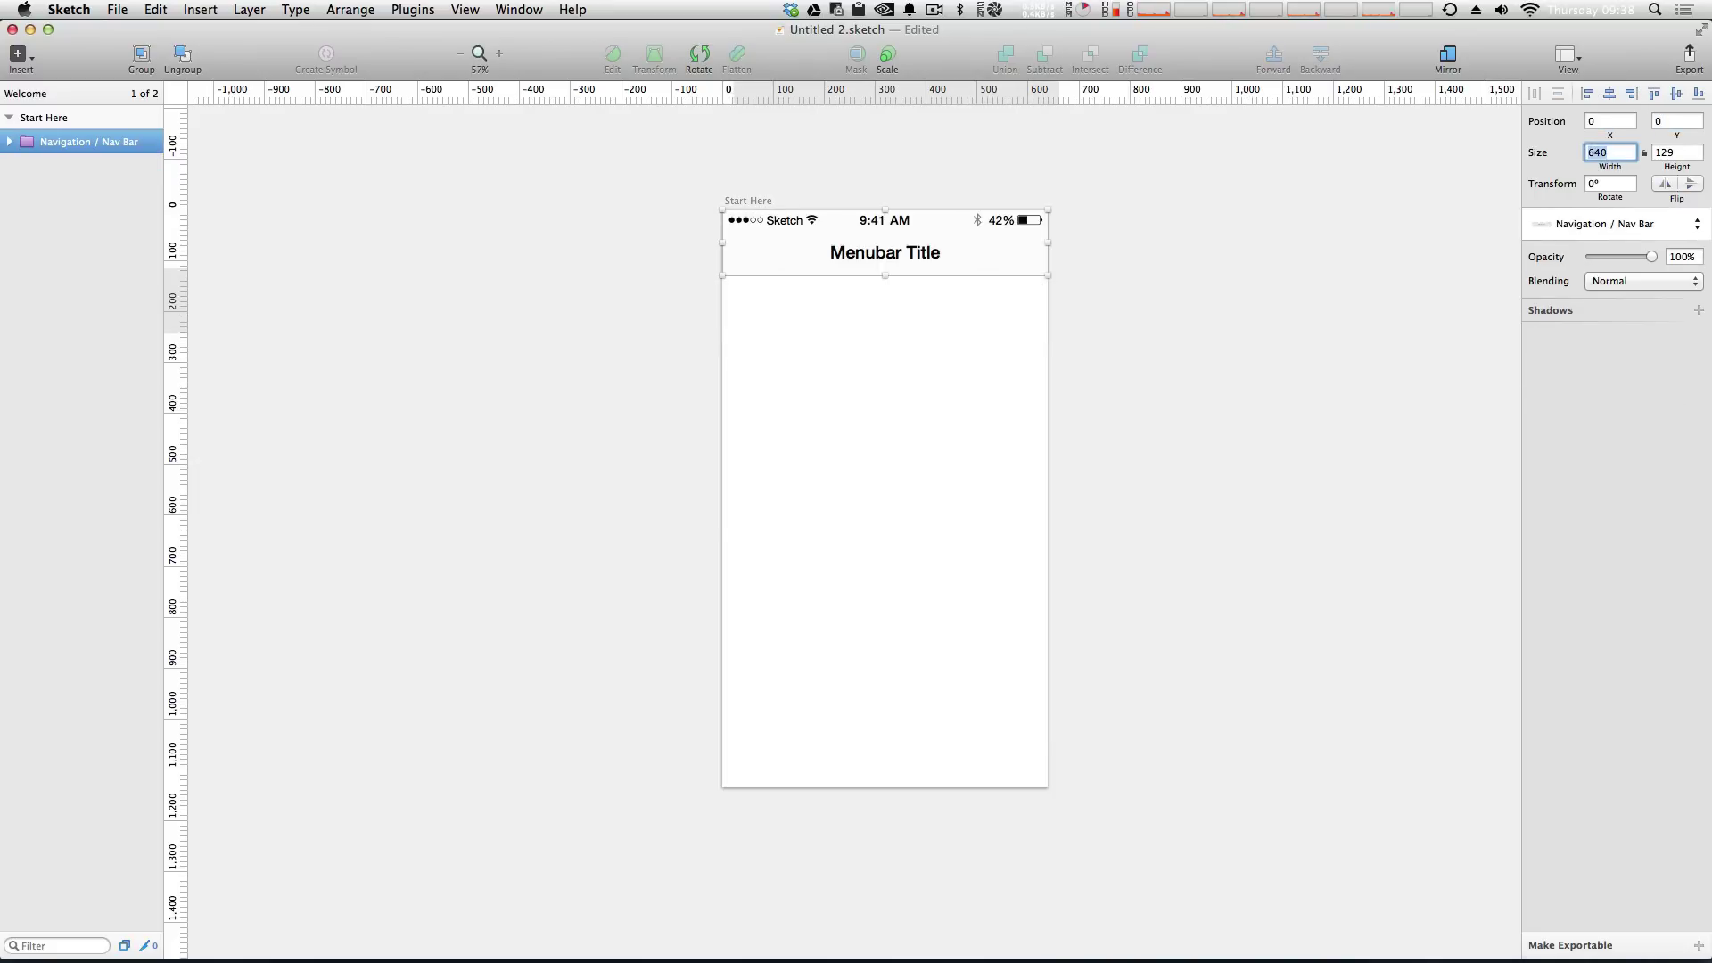
pyautogui.click(1233, 387)
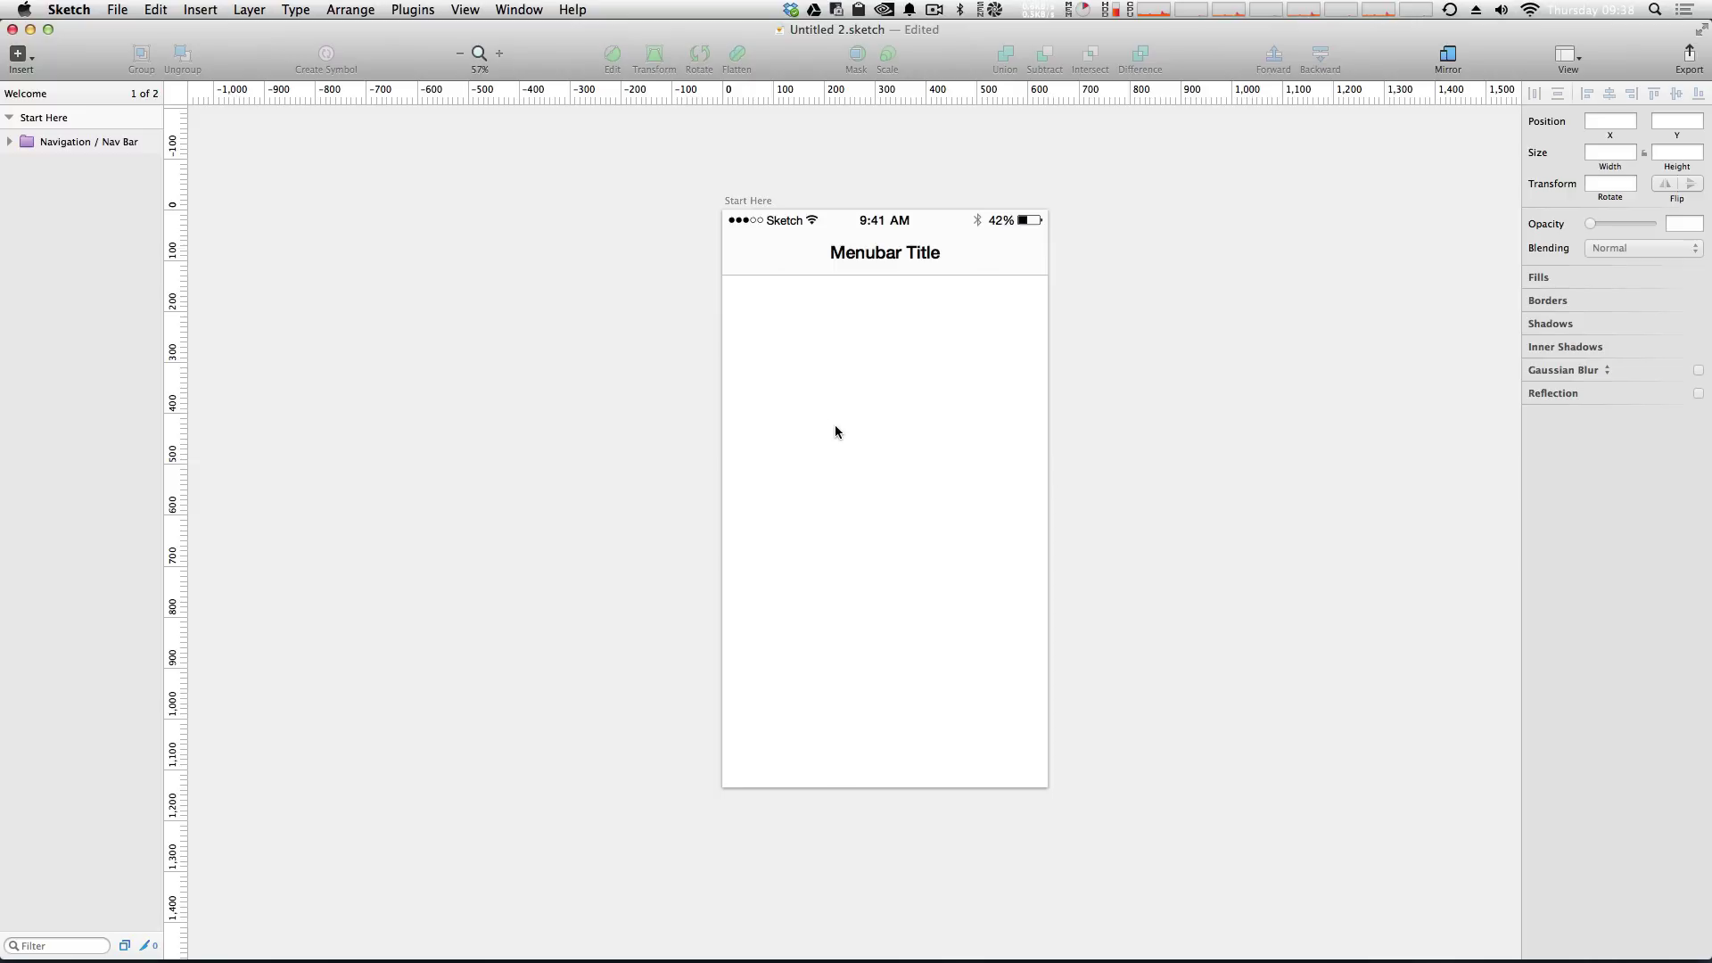
# - Change the Menubar Title text to 'Level Up Tuts'
pyautogui.hscroll(-3, 834, 432)
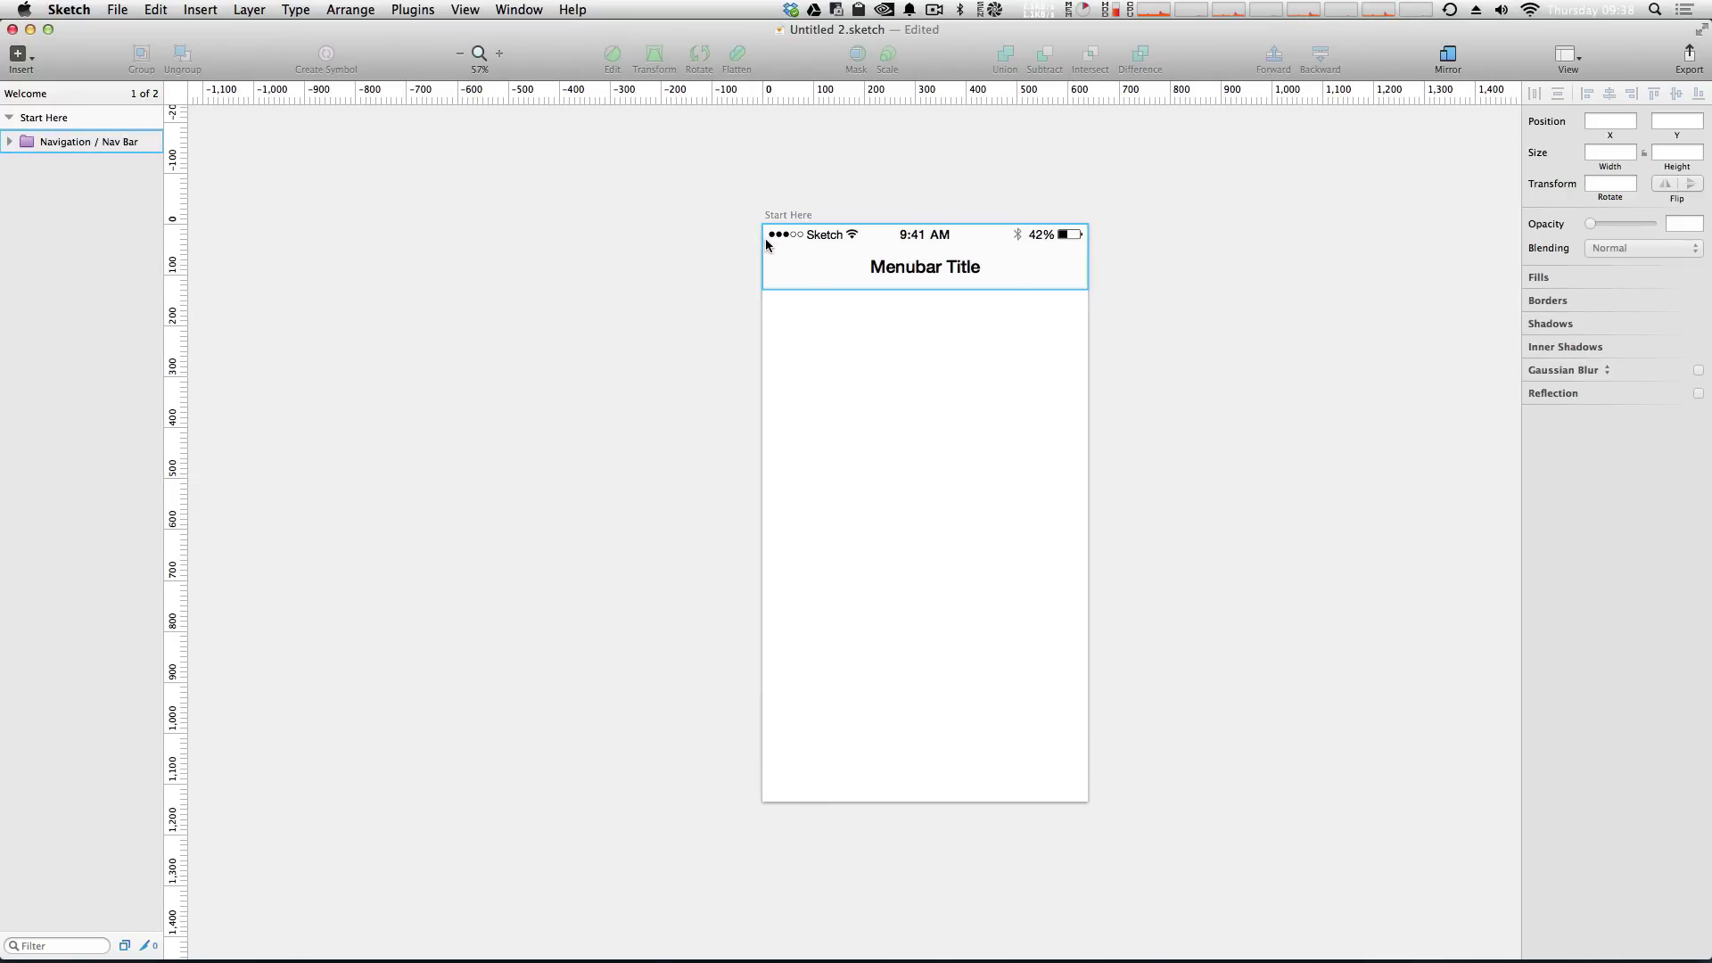
pyautogui.click(1030, 182)
pyautogui.click(10, 143)
pyautogui.click(46, 191)
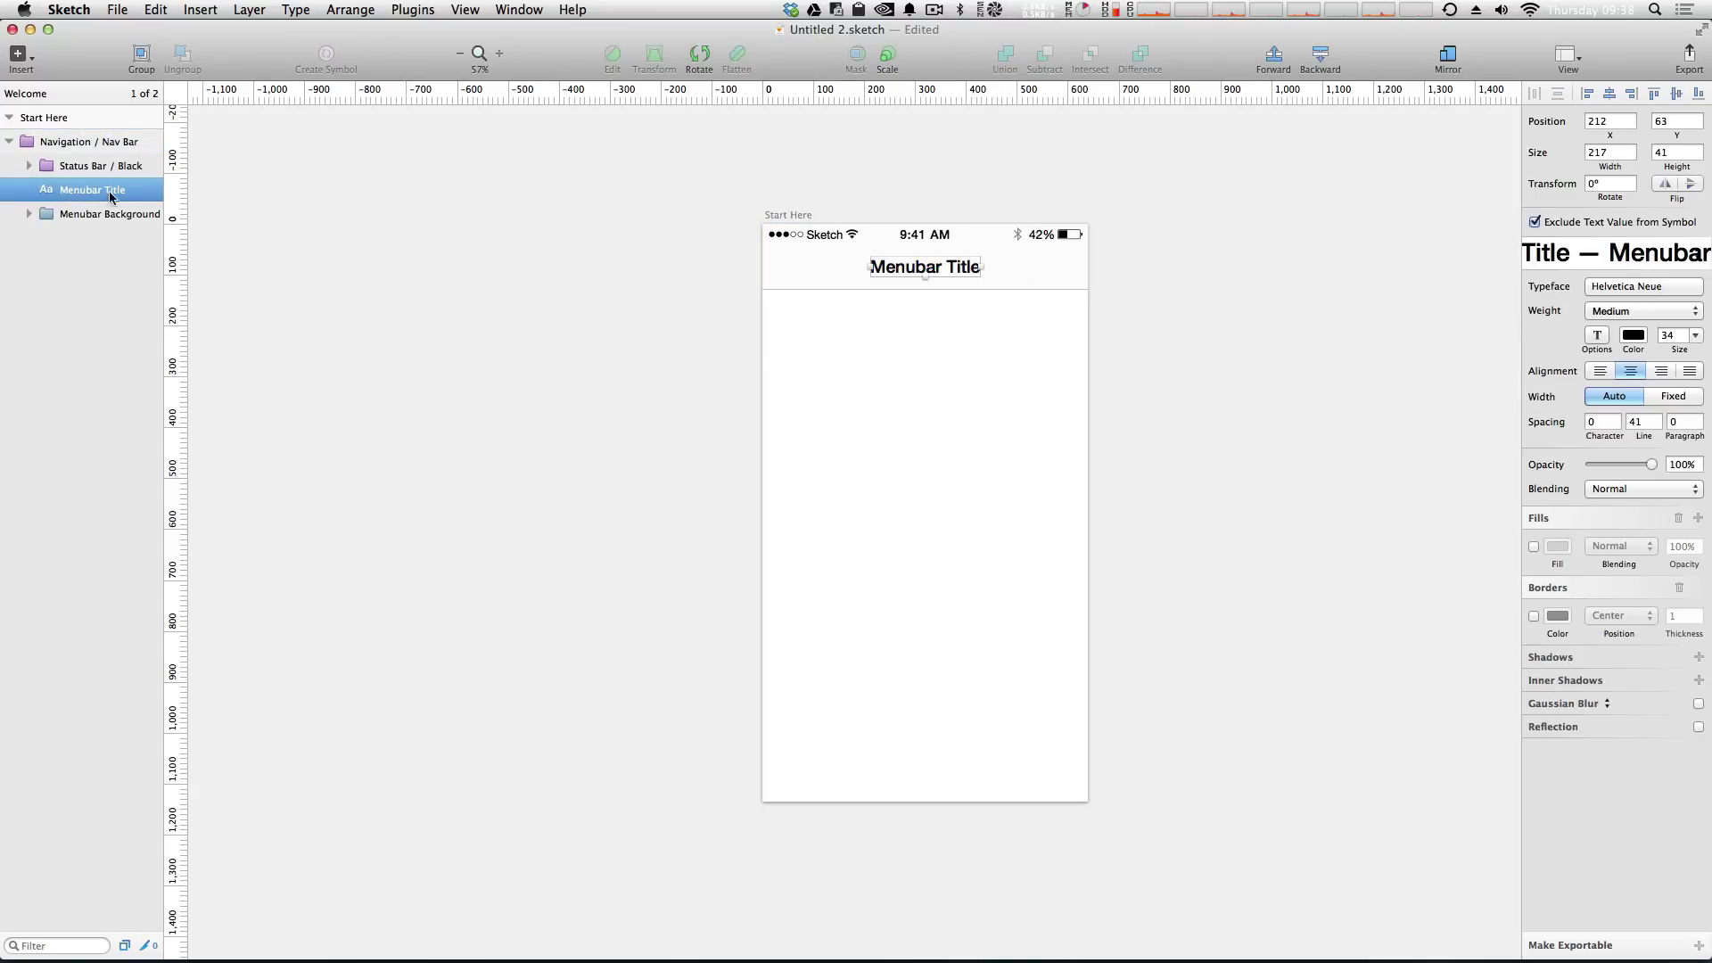
pyautogui.doubleClick(925, 264)
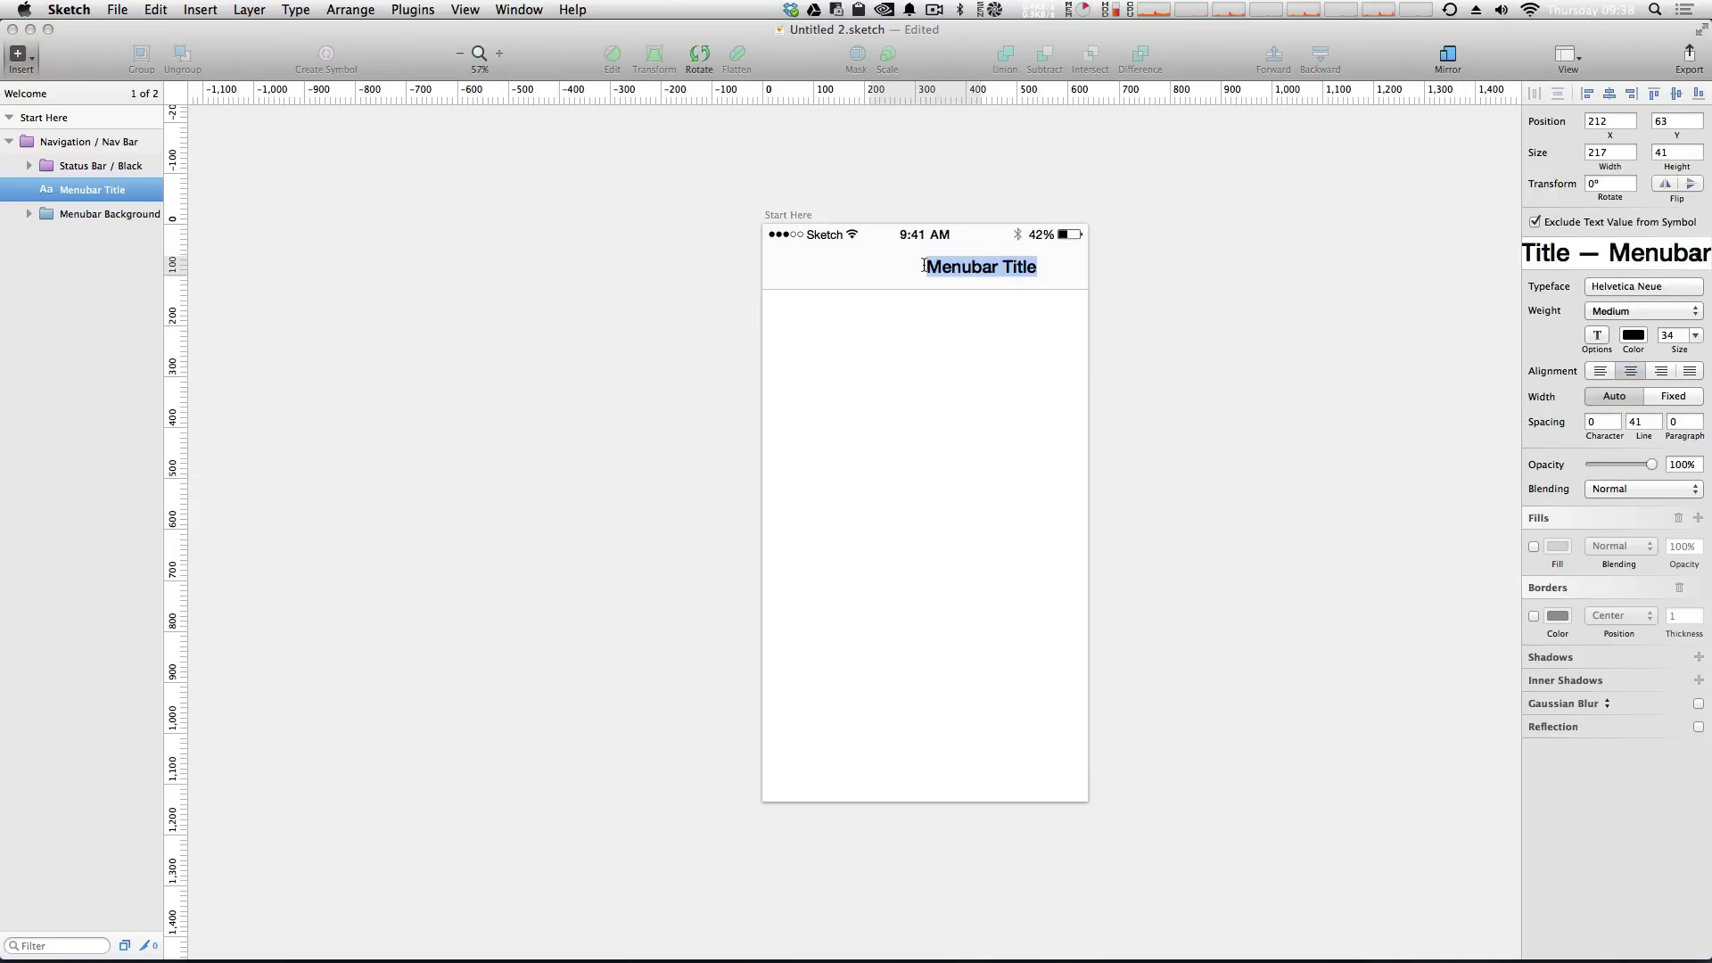
pyautogui.write('Level Up Tust')
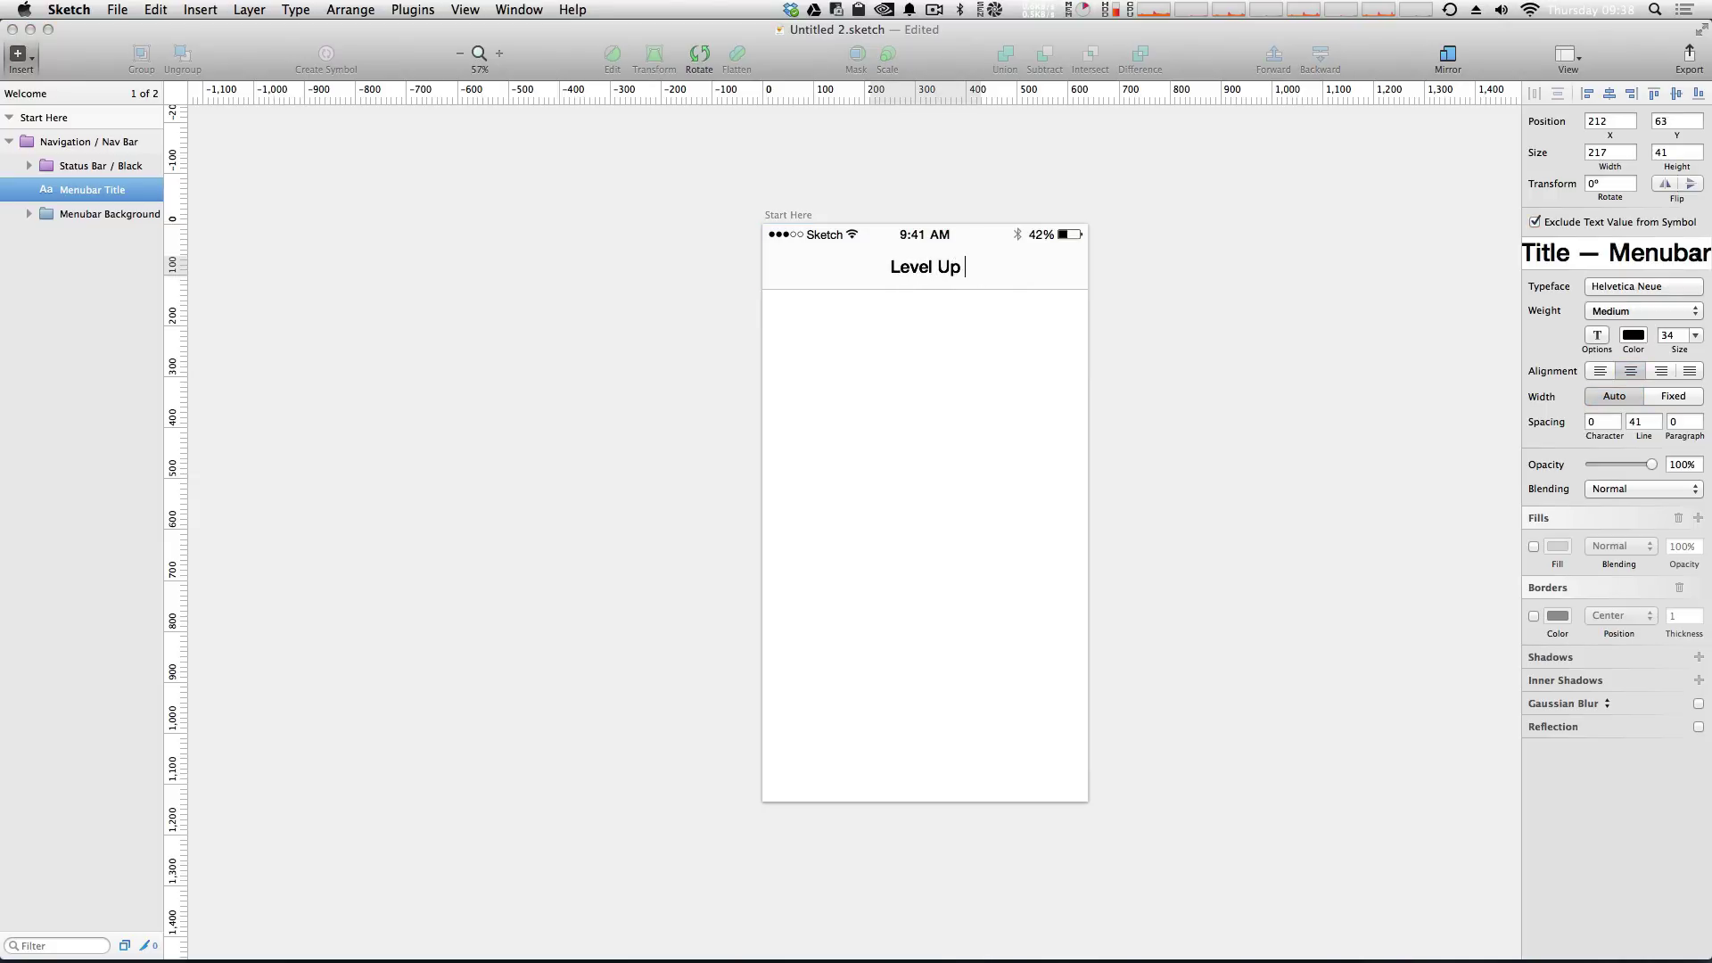
pyautogui.press('BackSpace')
pyautogui.press('BackSpace')
pyautogui.write('ts')
pyautogui.click(1231, 345)
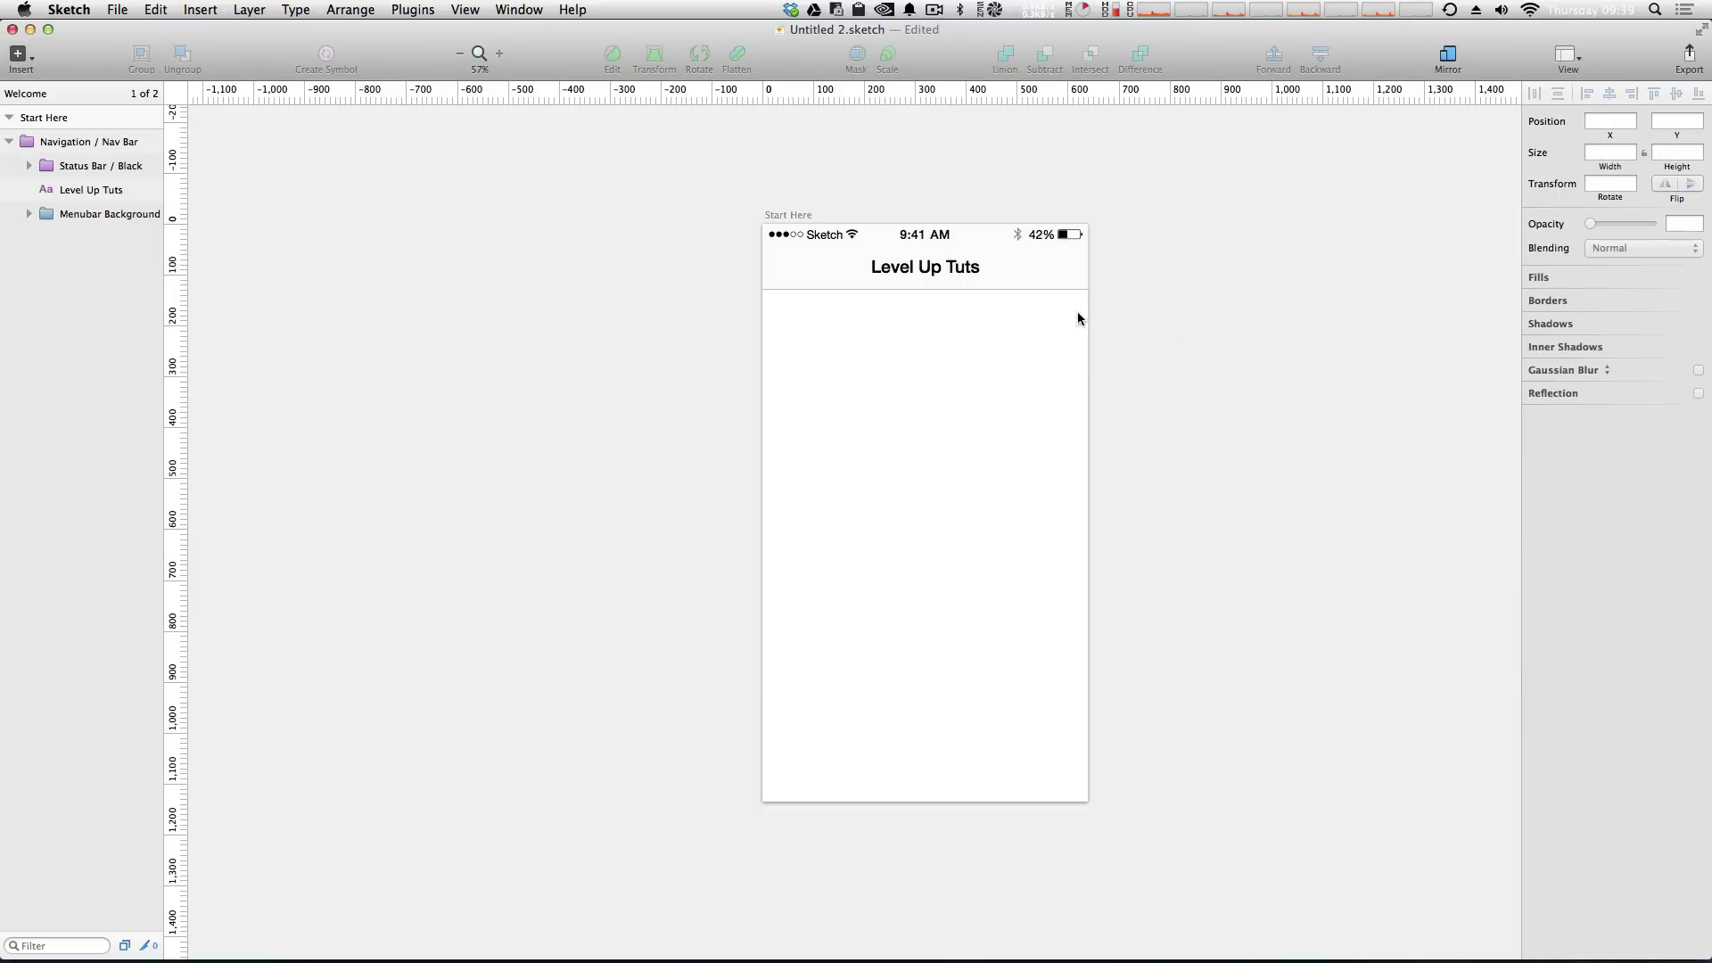
# - Expand Menubar Background, select its Background layer, then clear the selection
pyautogui.click(28, 214)
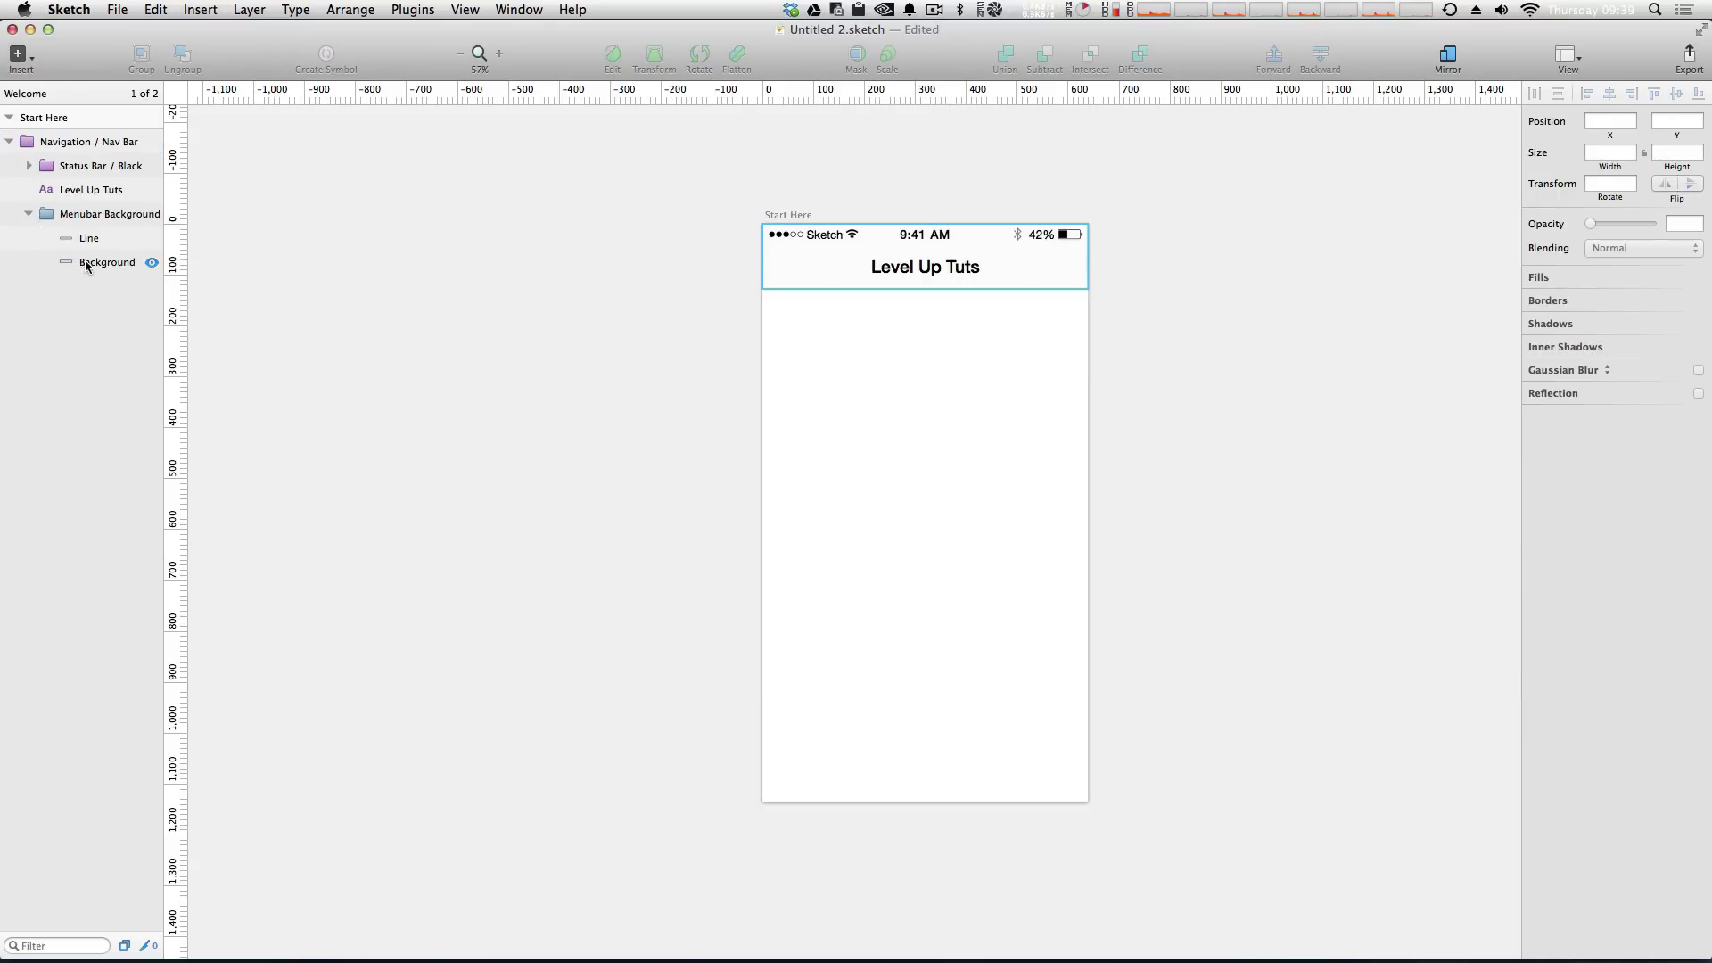
pyautogui.click(85, 261)
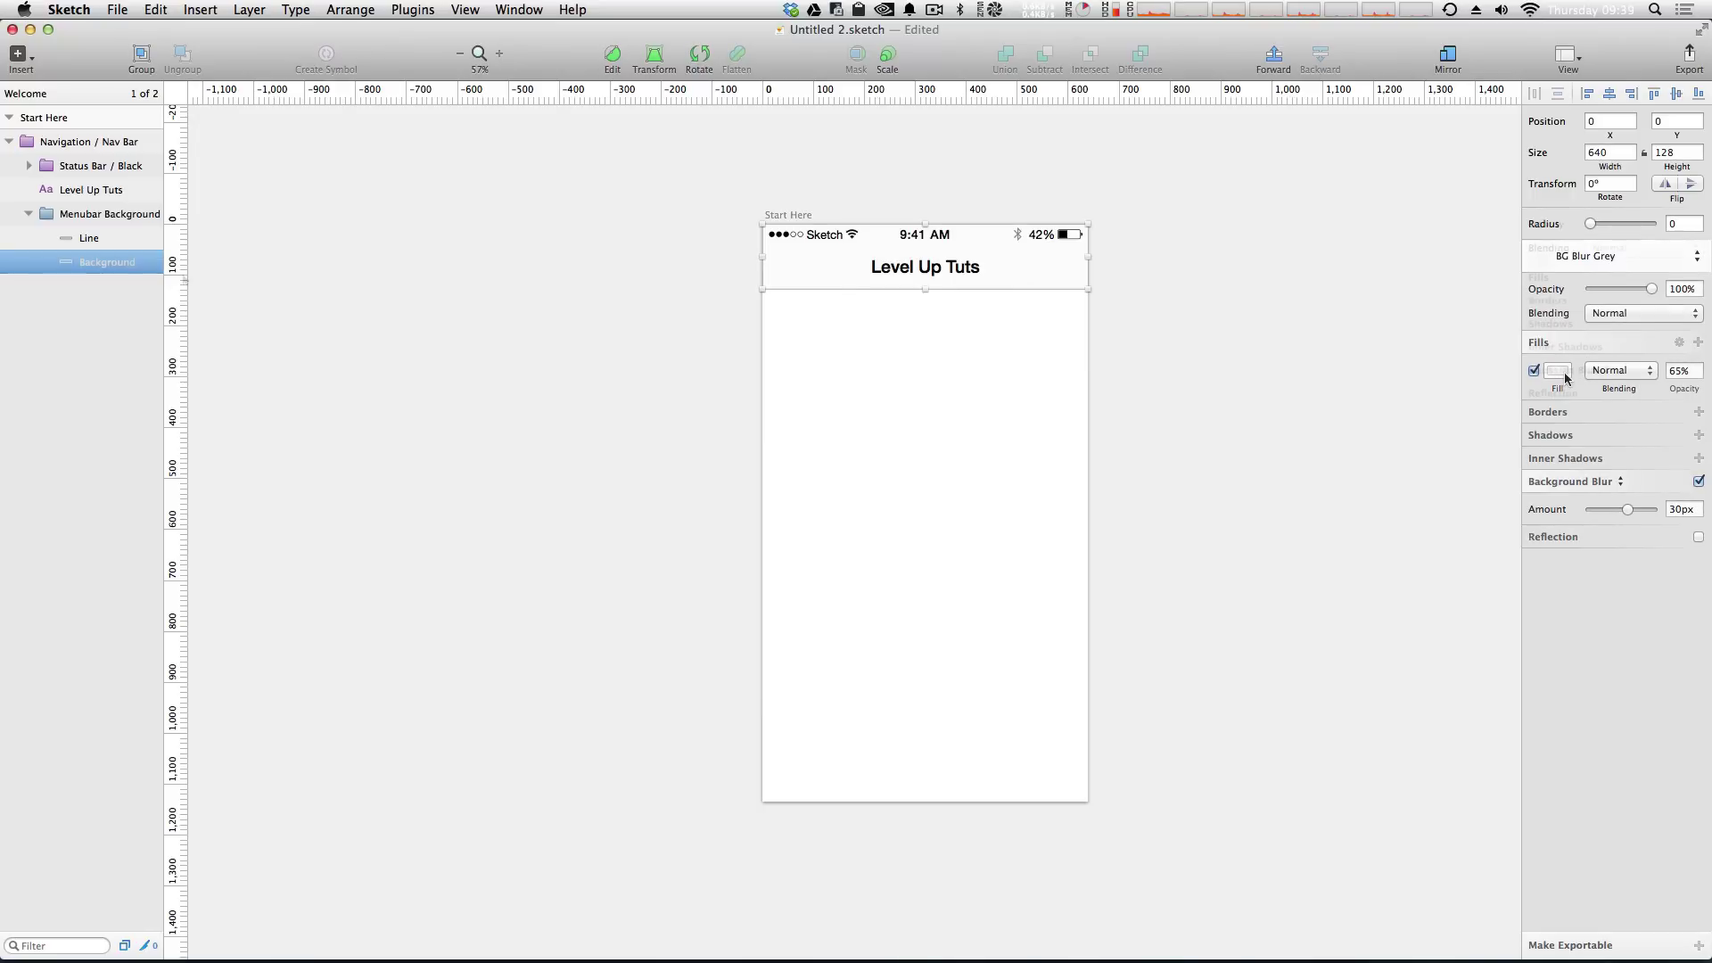
pyautogui.press('Escape')
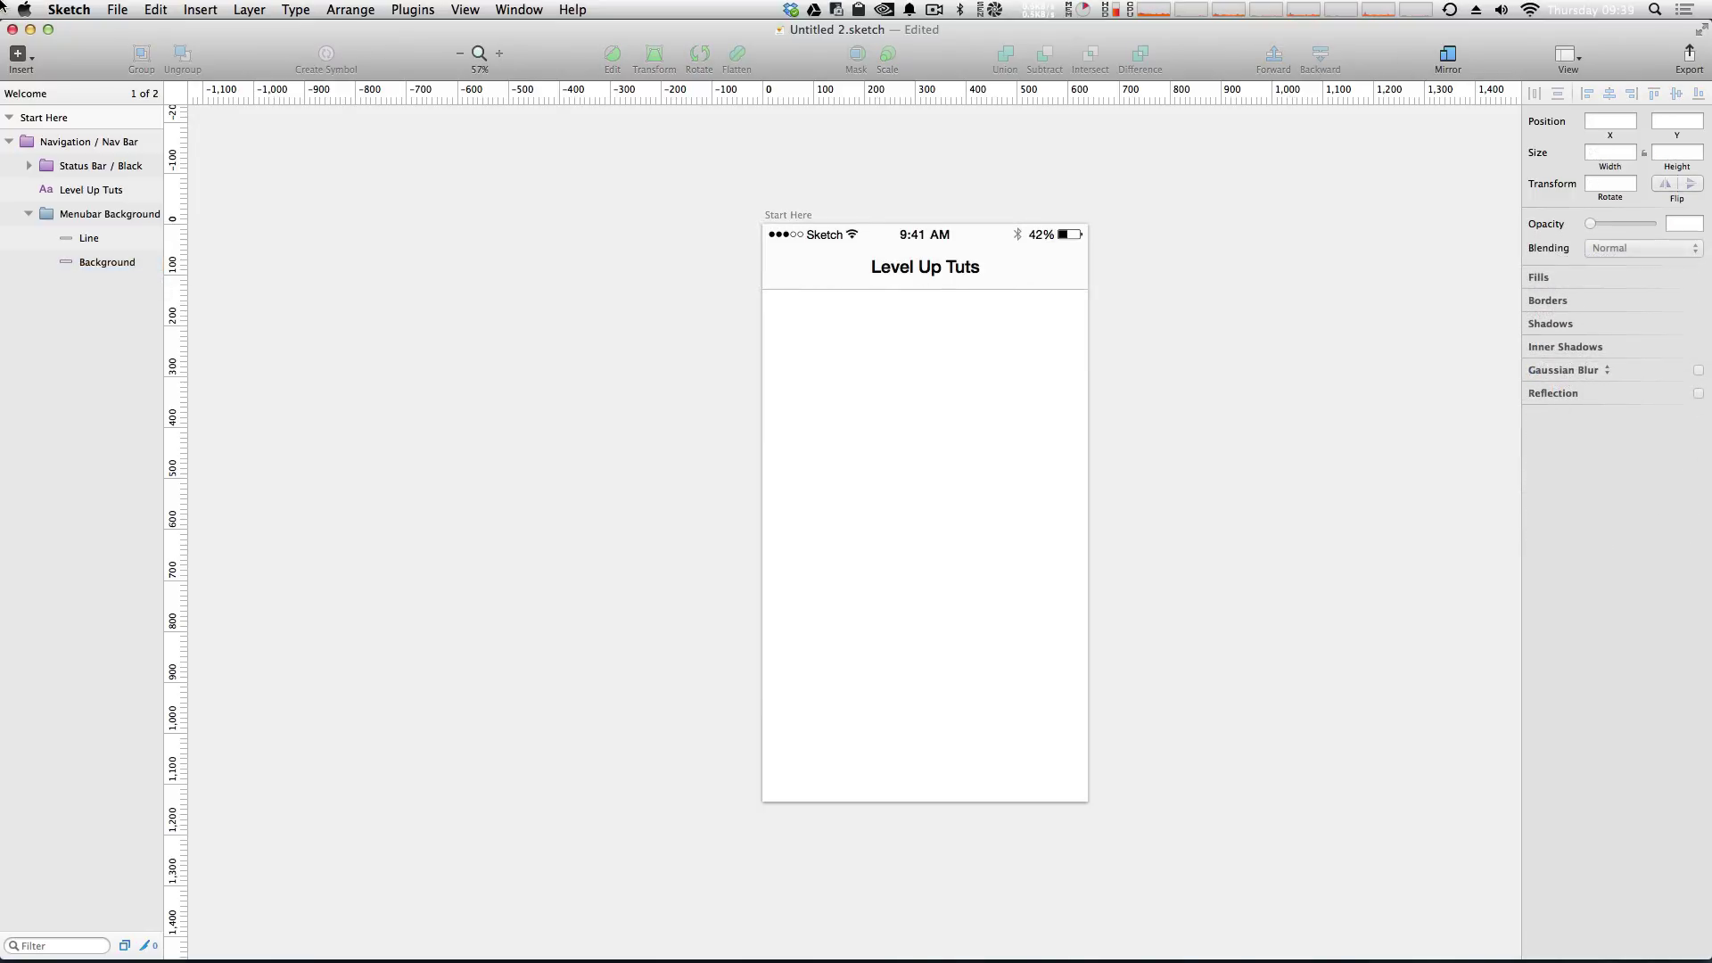
pyautogui.click(107, 9)
# - Insert the Keyboard / Default symbol and drag it to the bottom of the artboard
pyautogui.click(99, 7)
pyautogui.click(19, 56)
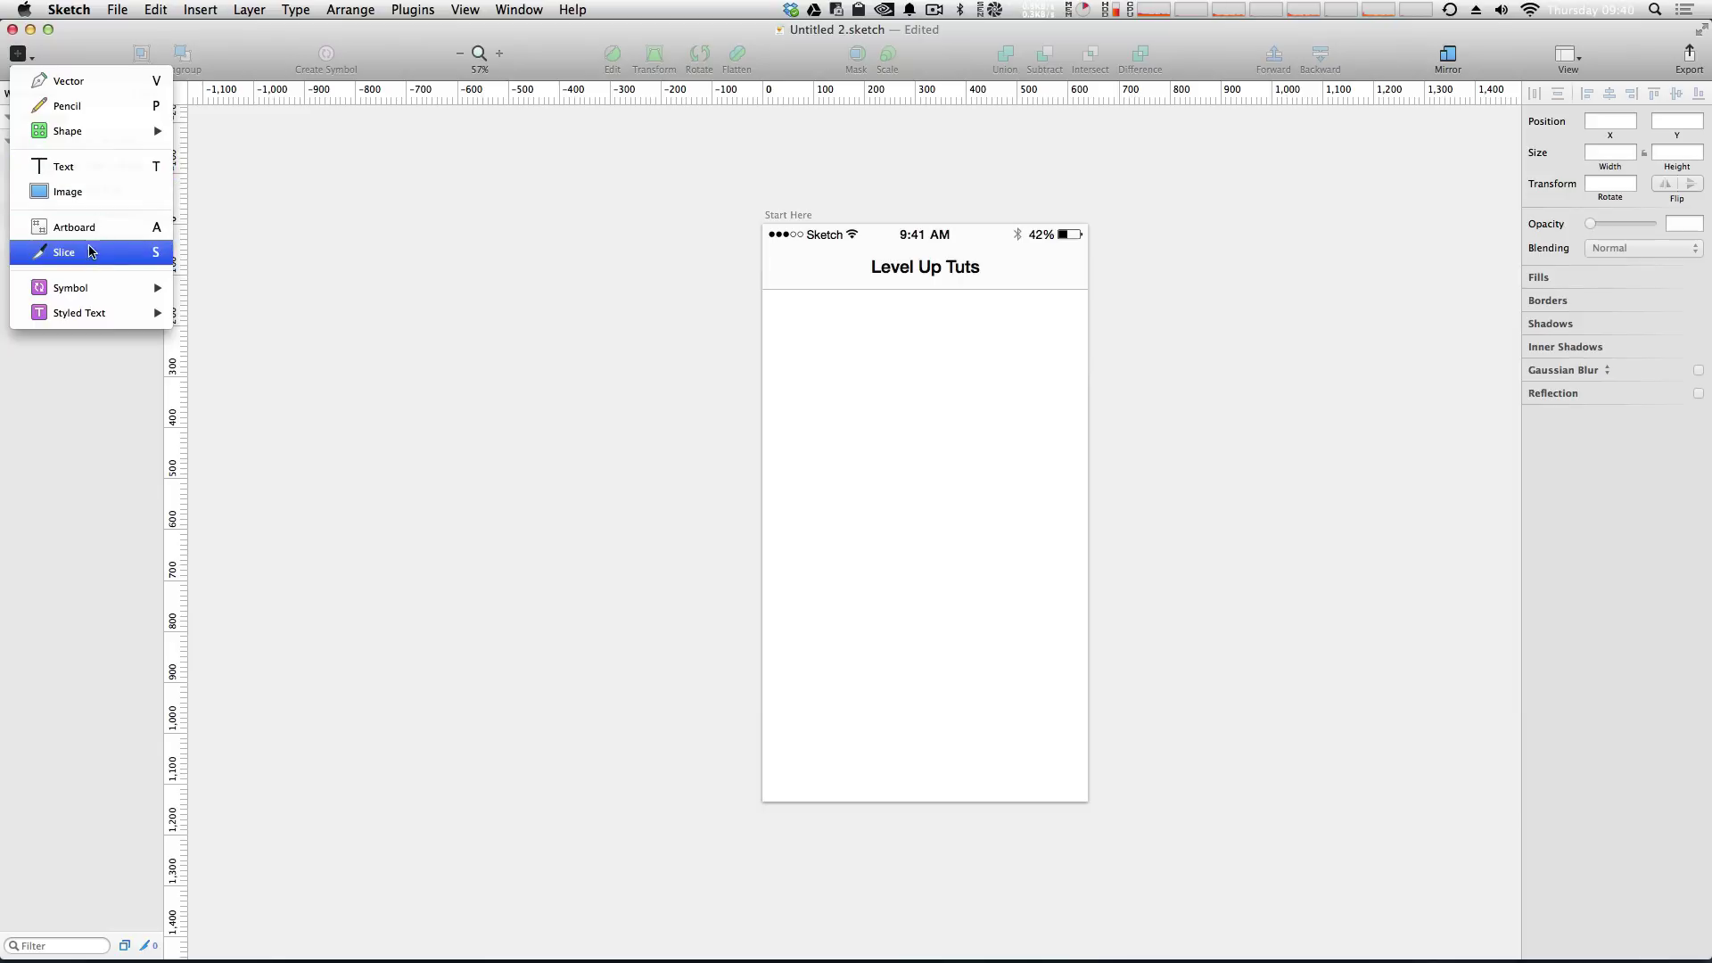
pyautogui.moveTo(107, 288)
pyautogui.moveTo(282, 335)
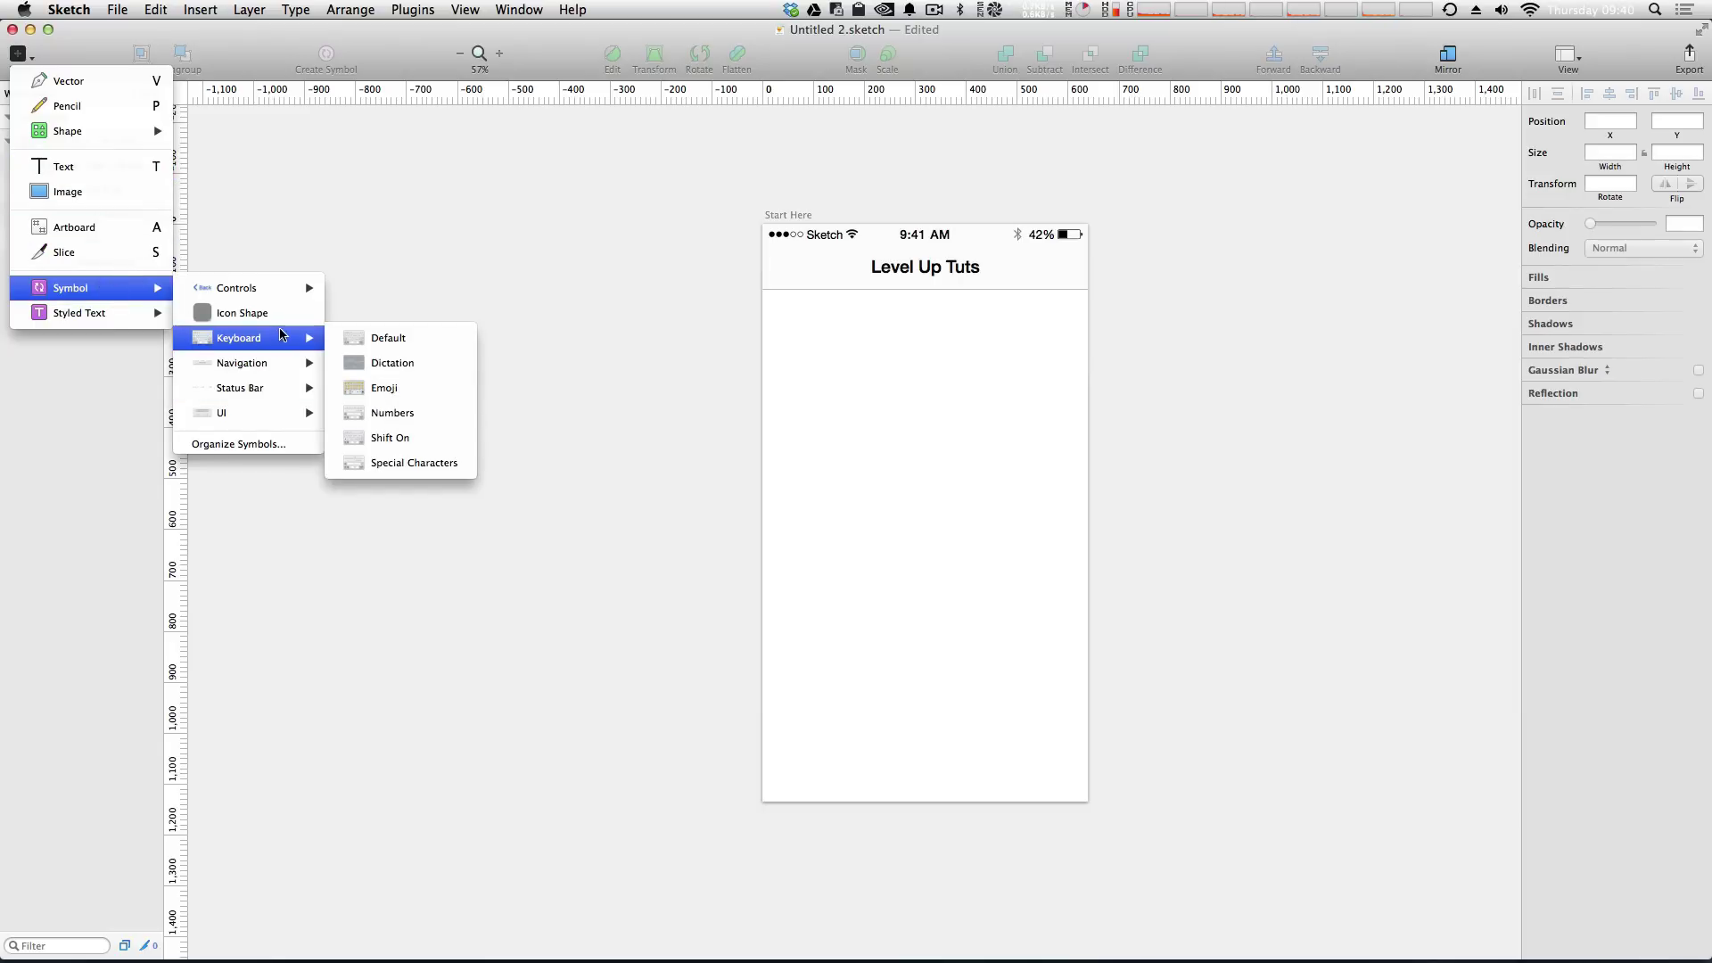
pyautogui.click(416, 350)
pyautogui.moveTo(930, 530); pyautogui.dragTo(983, 685)
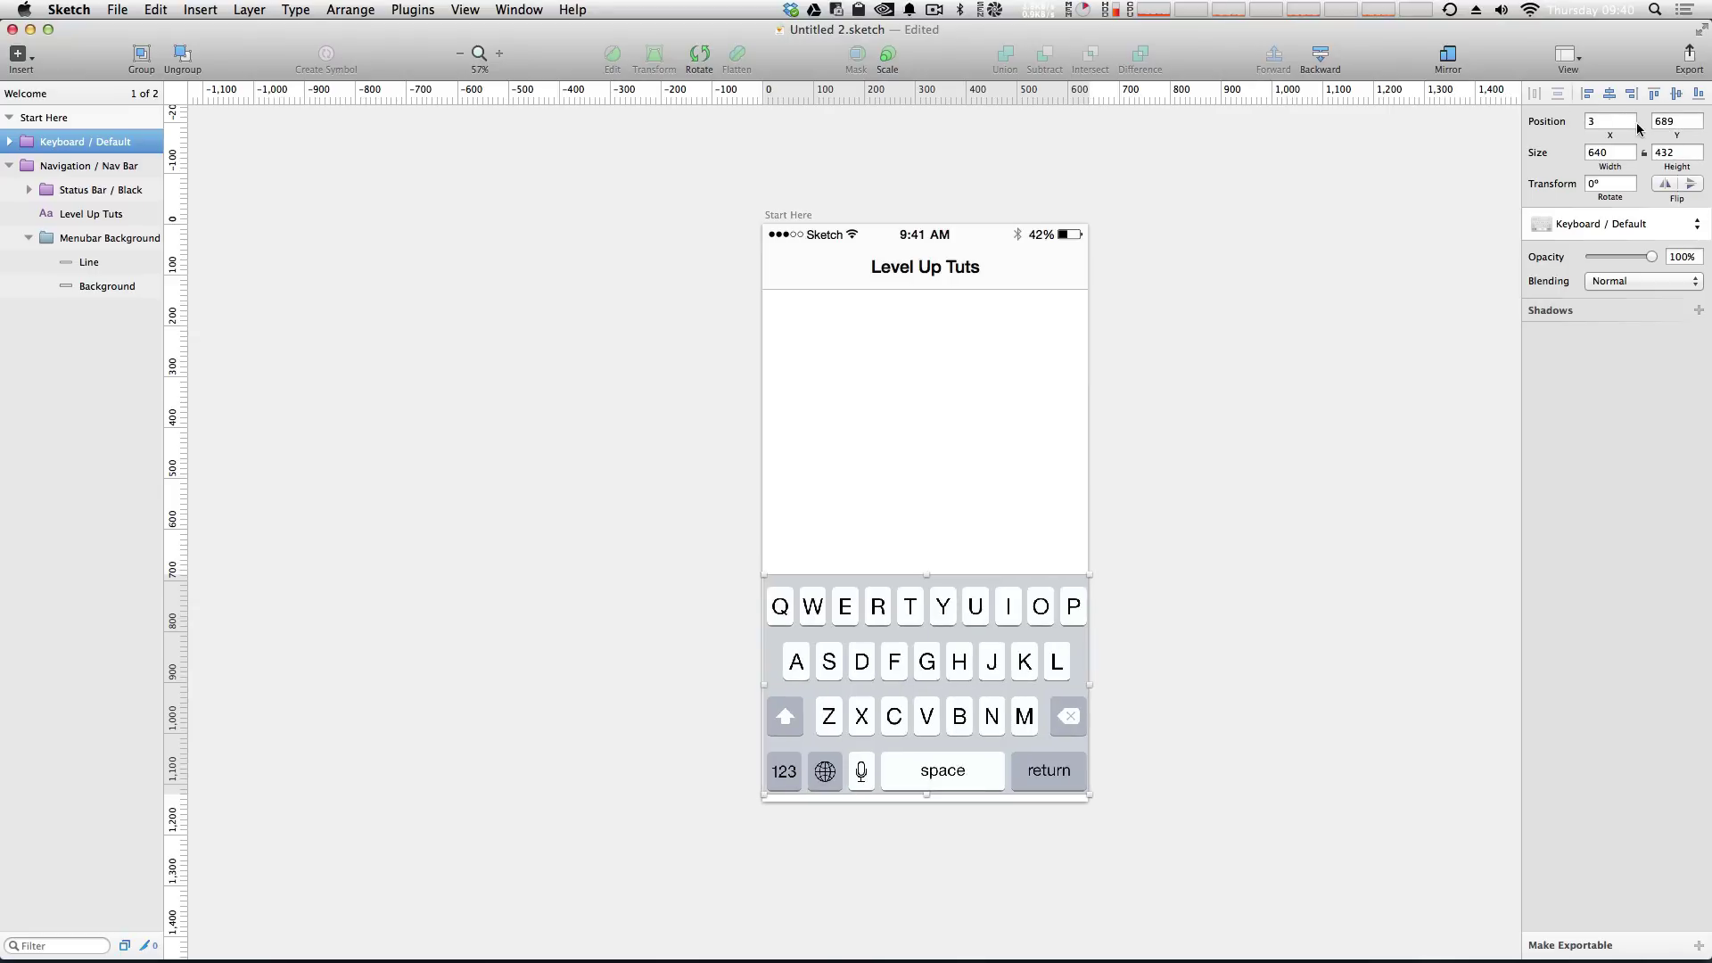
# - Set the keyboard's X to 0 and nudge it up to sit at the screen bottom
pyautogui.click(1602, 123)
pyautogui.press('BackSpace')
pyautogui.write('0')
pyautogui.press('Return')
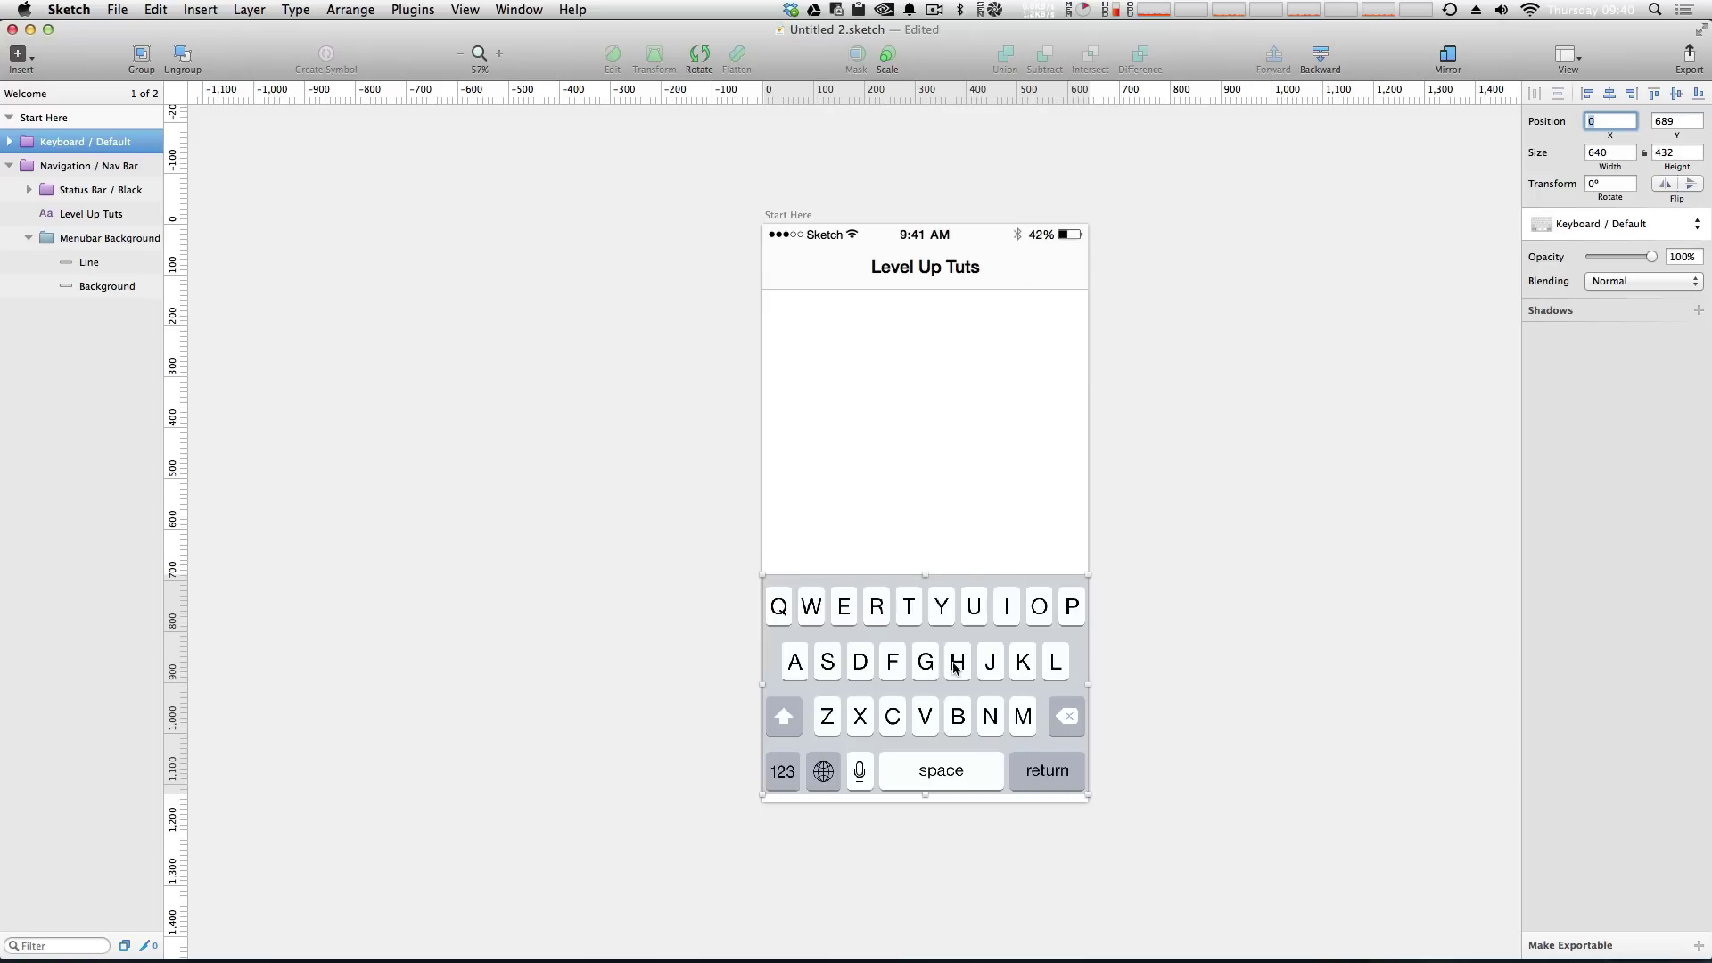
pyautogui.moveTo(952, 664); pyautogui.dragTo(954, 676)
pyautogui.press('Up')
pyautogui.press('Up')
pyautogui.press('Up')
pyautogui.press('Up')
pyautogui.press('Up')
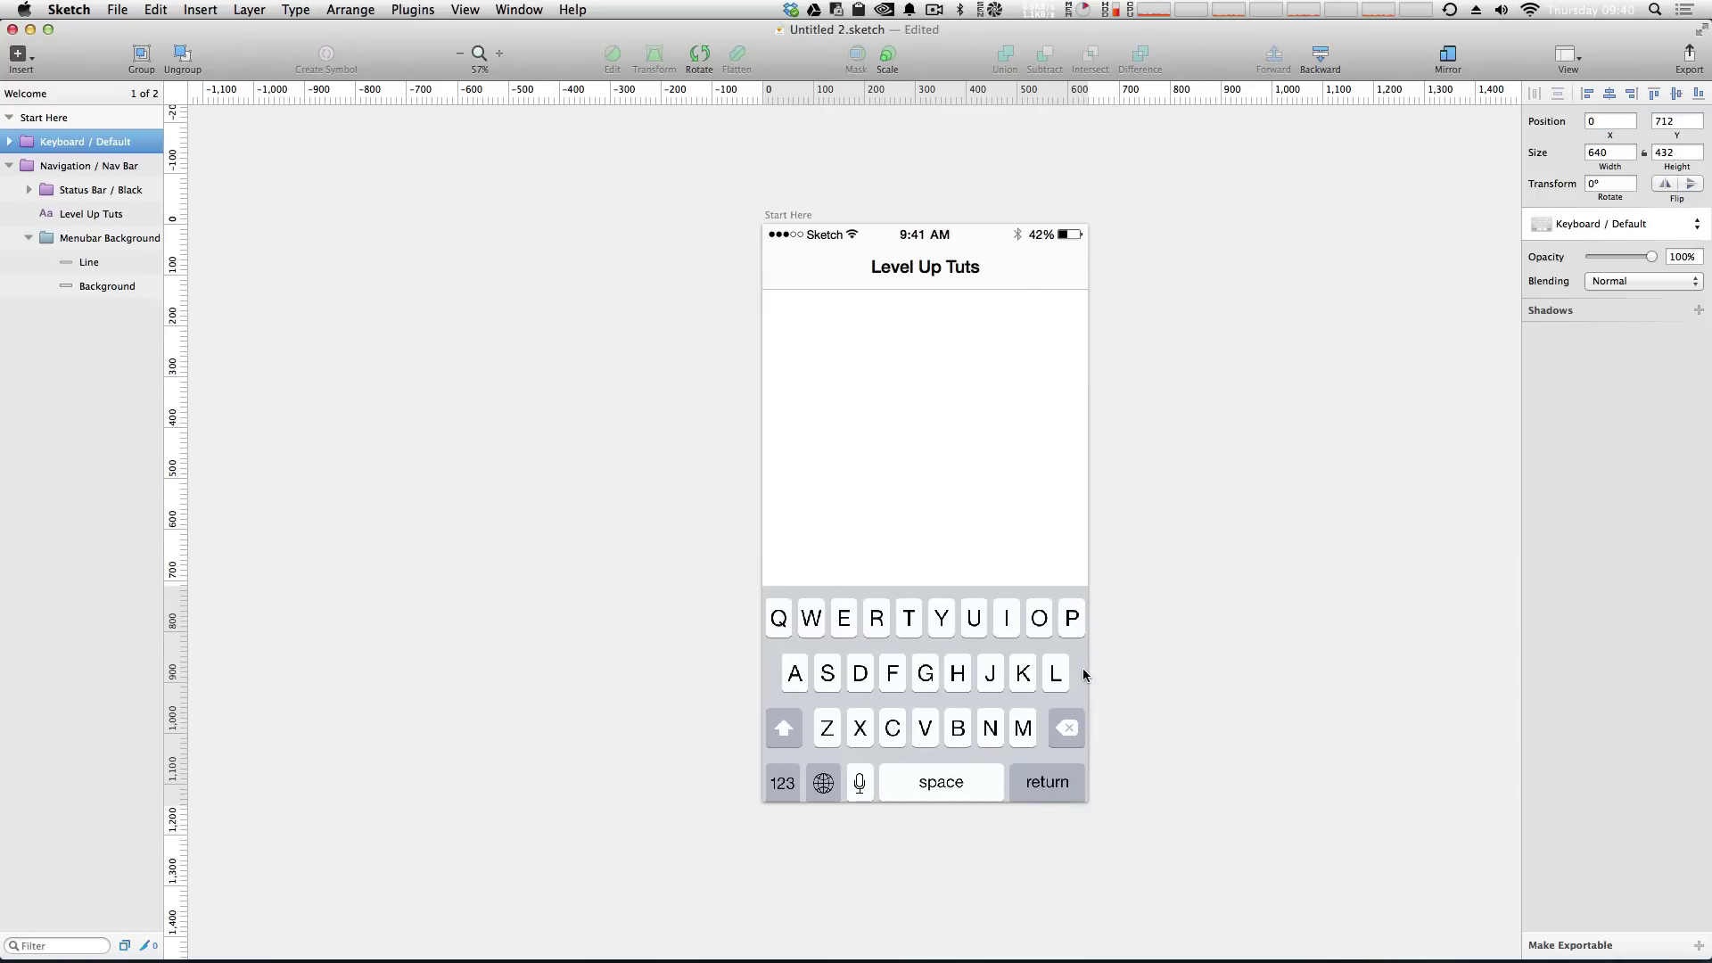
pyautogui.press('Up')
pyautogui.press('Up')
pyautogui.press('Up')
pyautogui.press('Up')
pyautogui.press('Up')
pyautogui.press('Up')
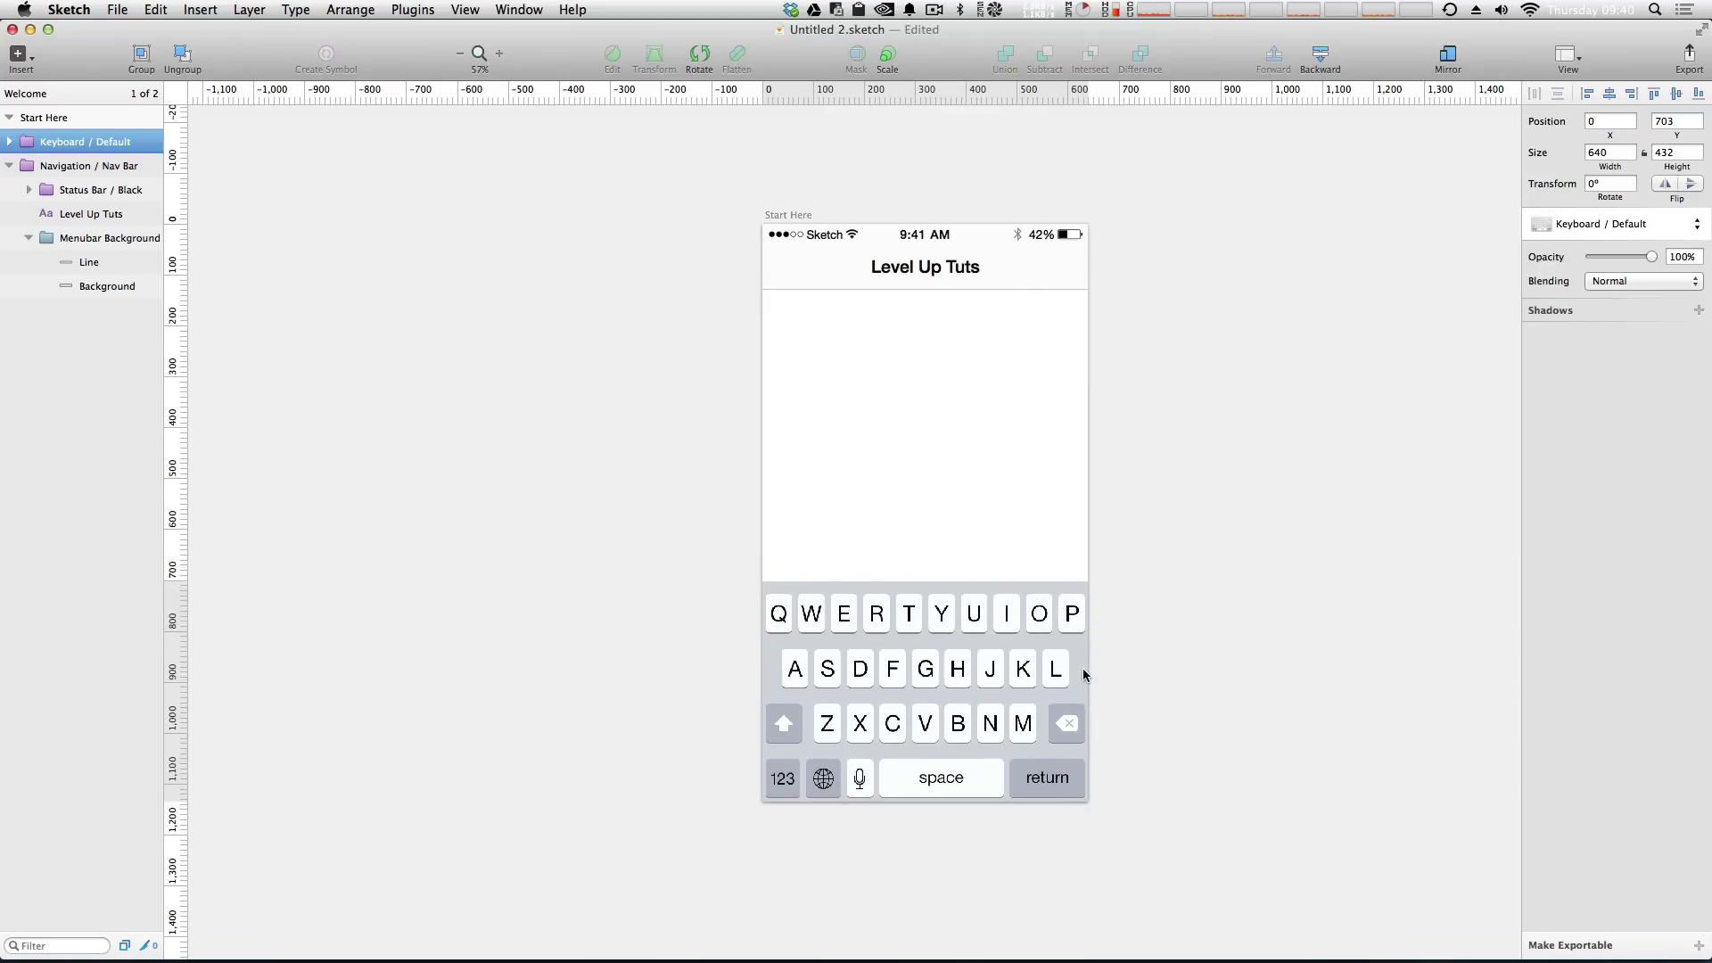
pyautogui.press('Up')
pyautogui.press('Up')
pyautogui.click(1192, 601)
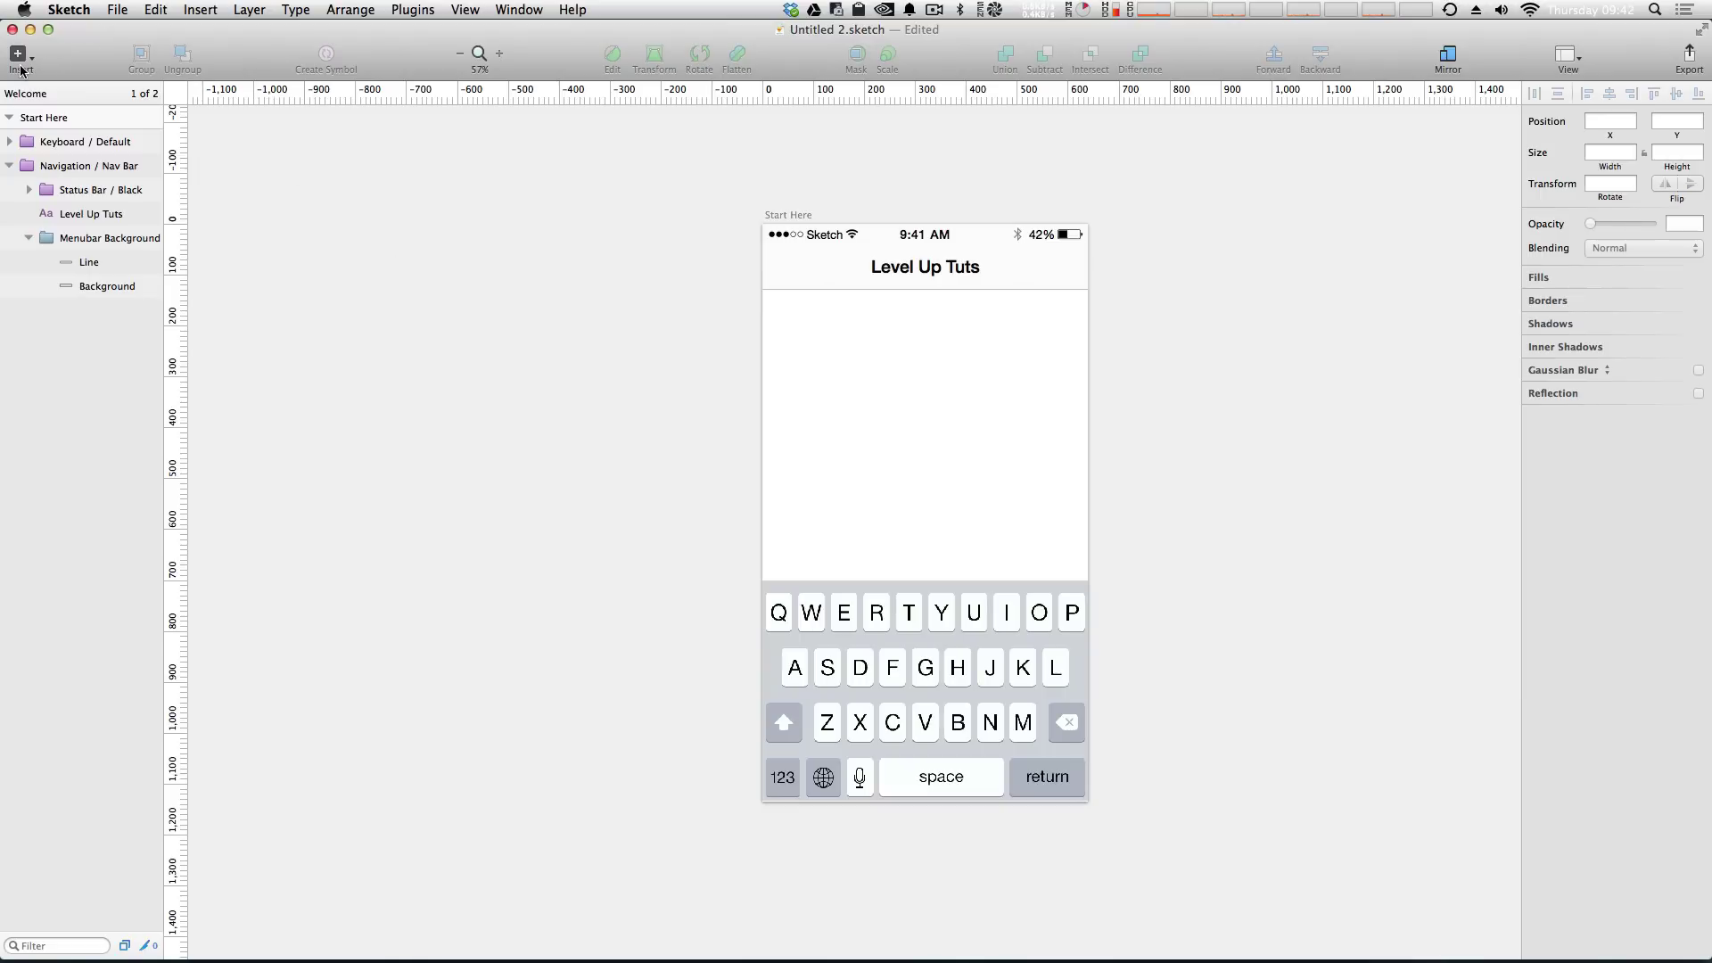
# - Insert the Controls / Section + Switch On symbol and drag it under the nav bar
pyautogui.click(18, 59)
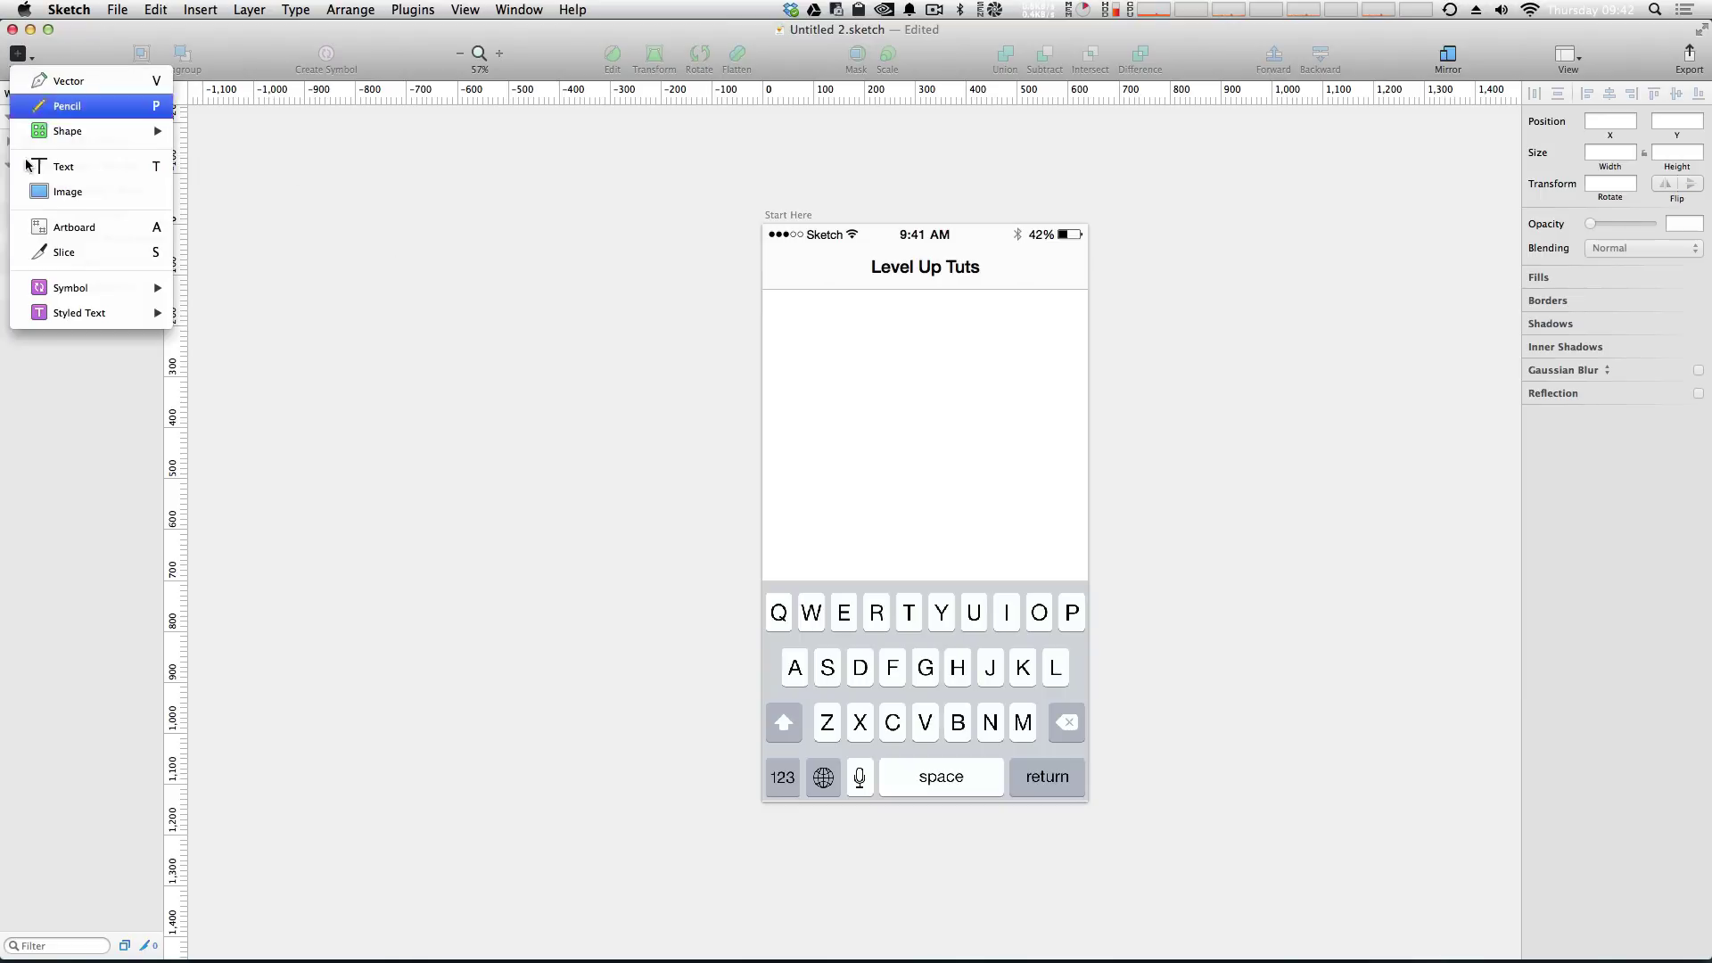
pyautogui.moveTo(62, 297)
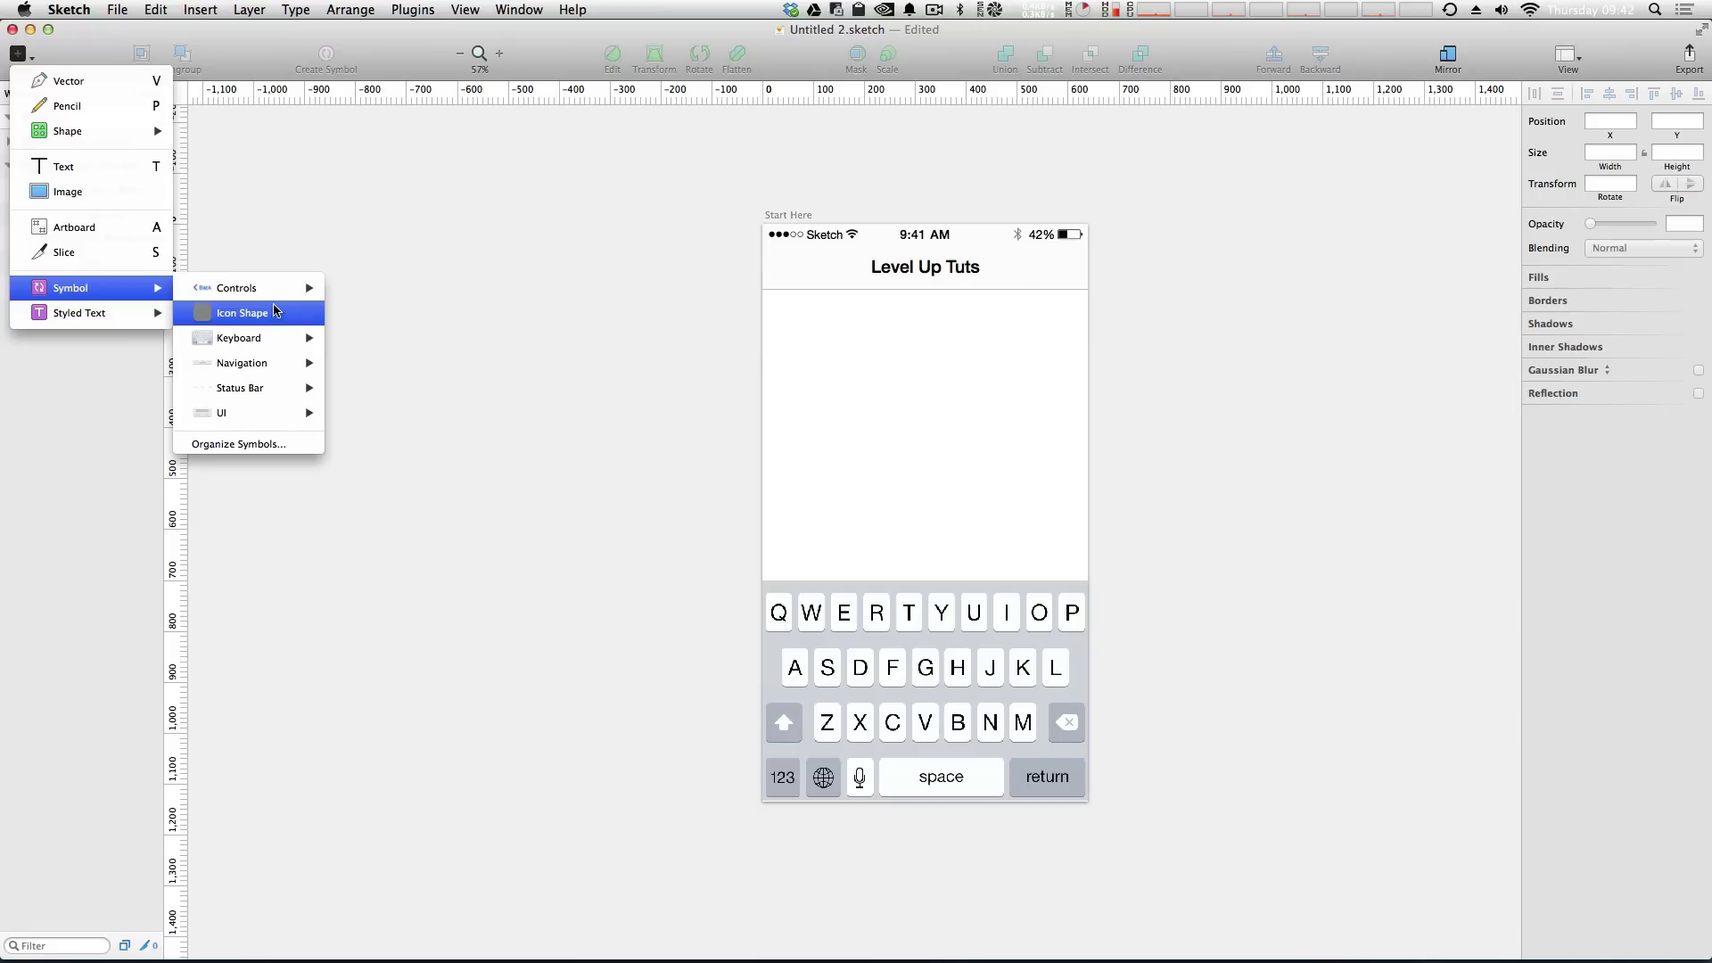
pyautogui.moveTo(292, 286)
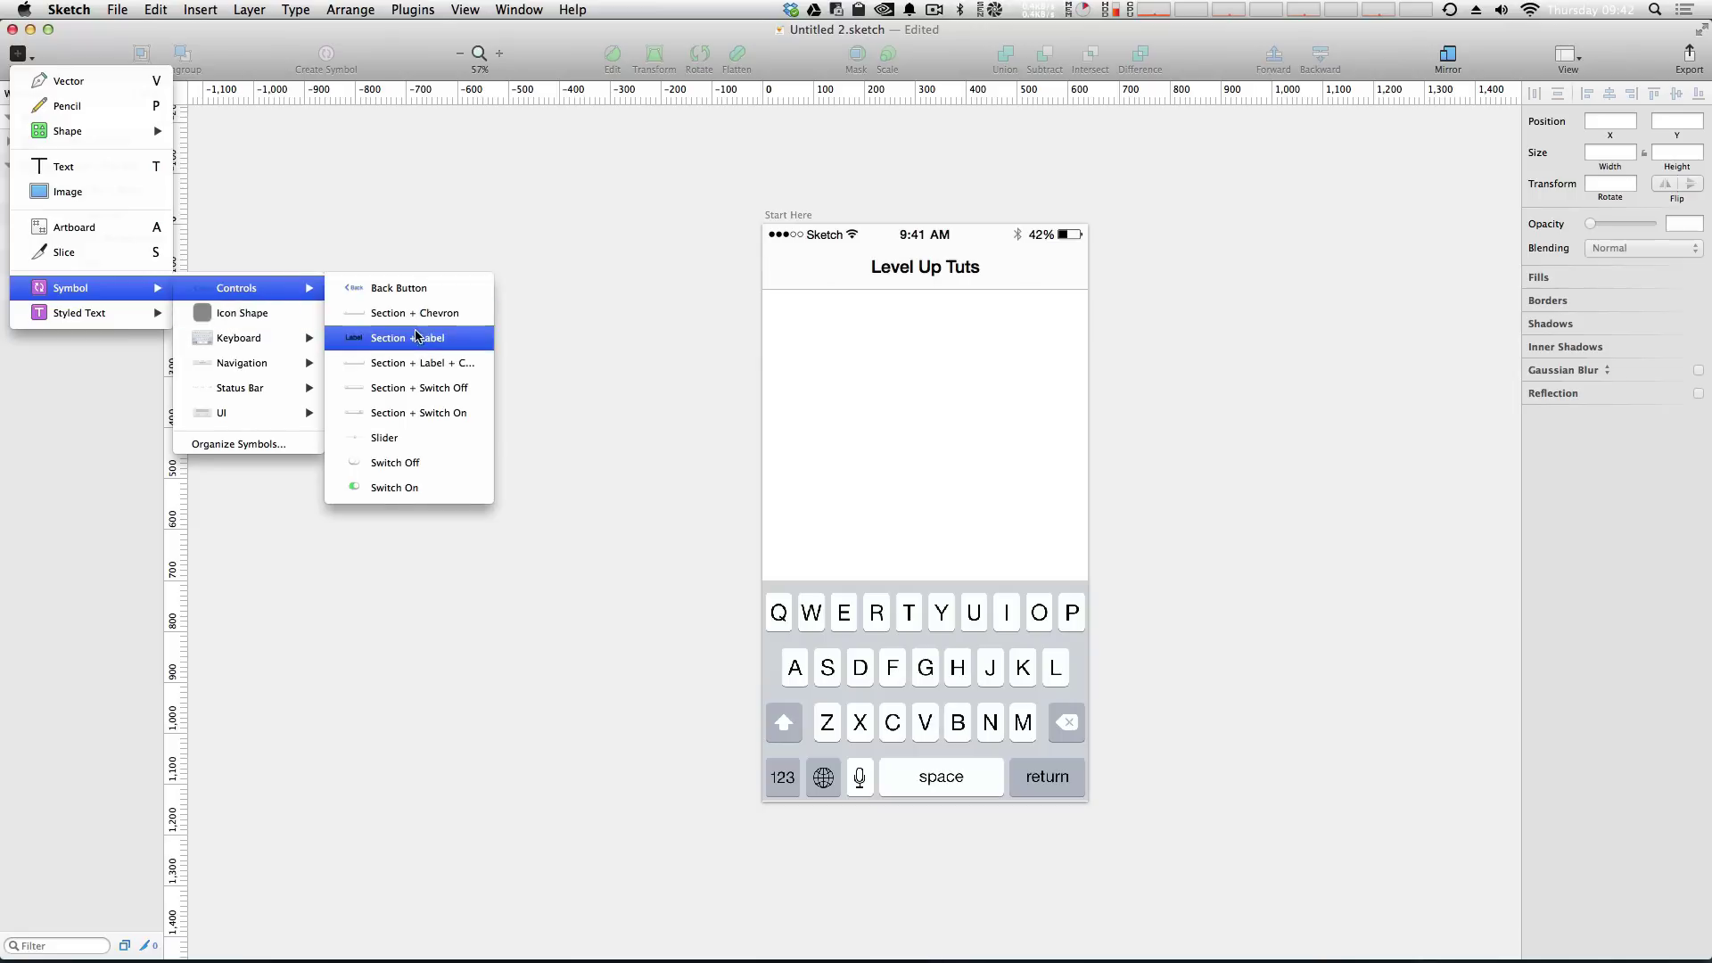
pyautogui.click(461, 413)
pyautogui.moveTo(945, 525); pyautogui.dragTo(985, 392)
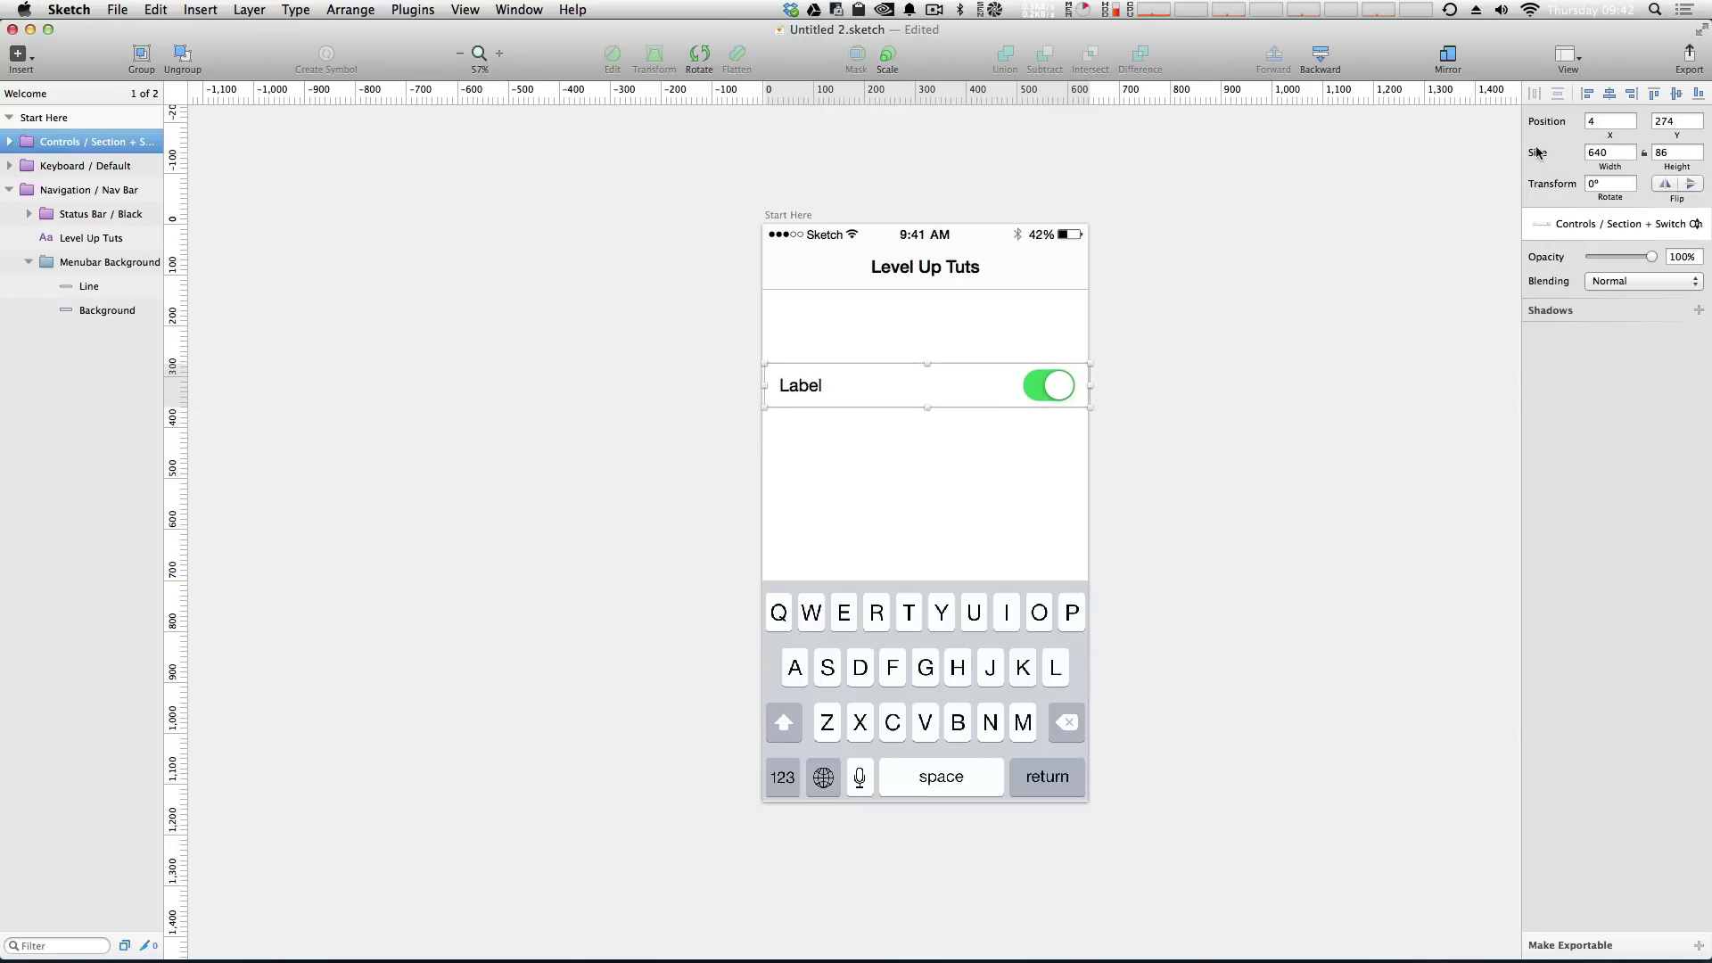
# - Align the switch row to X 0 and drill into its Label text
pyautogui.click(1587, 122)
pyautogui.click(1220, 321)
pyautogui.click(838, 383)
pyautogui.doubleClick(803, 385)
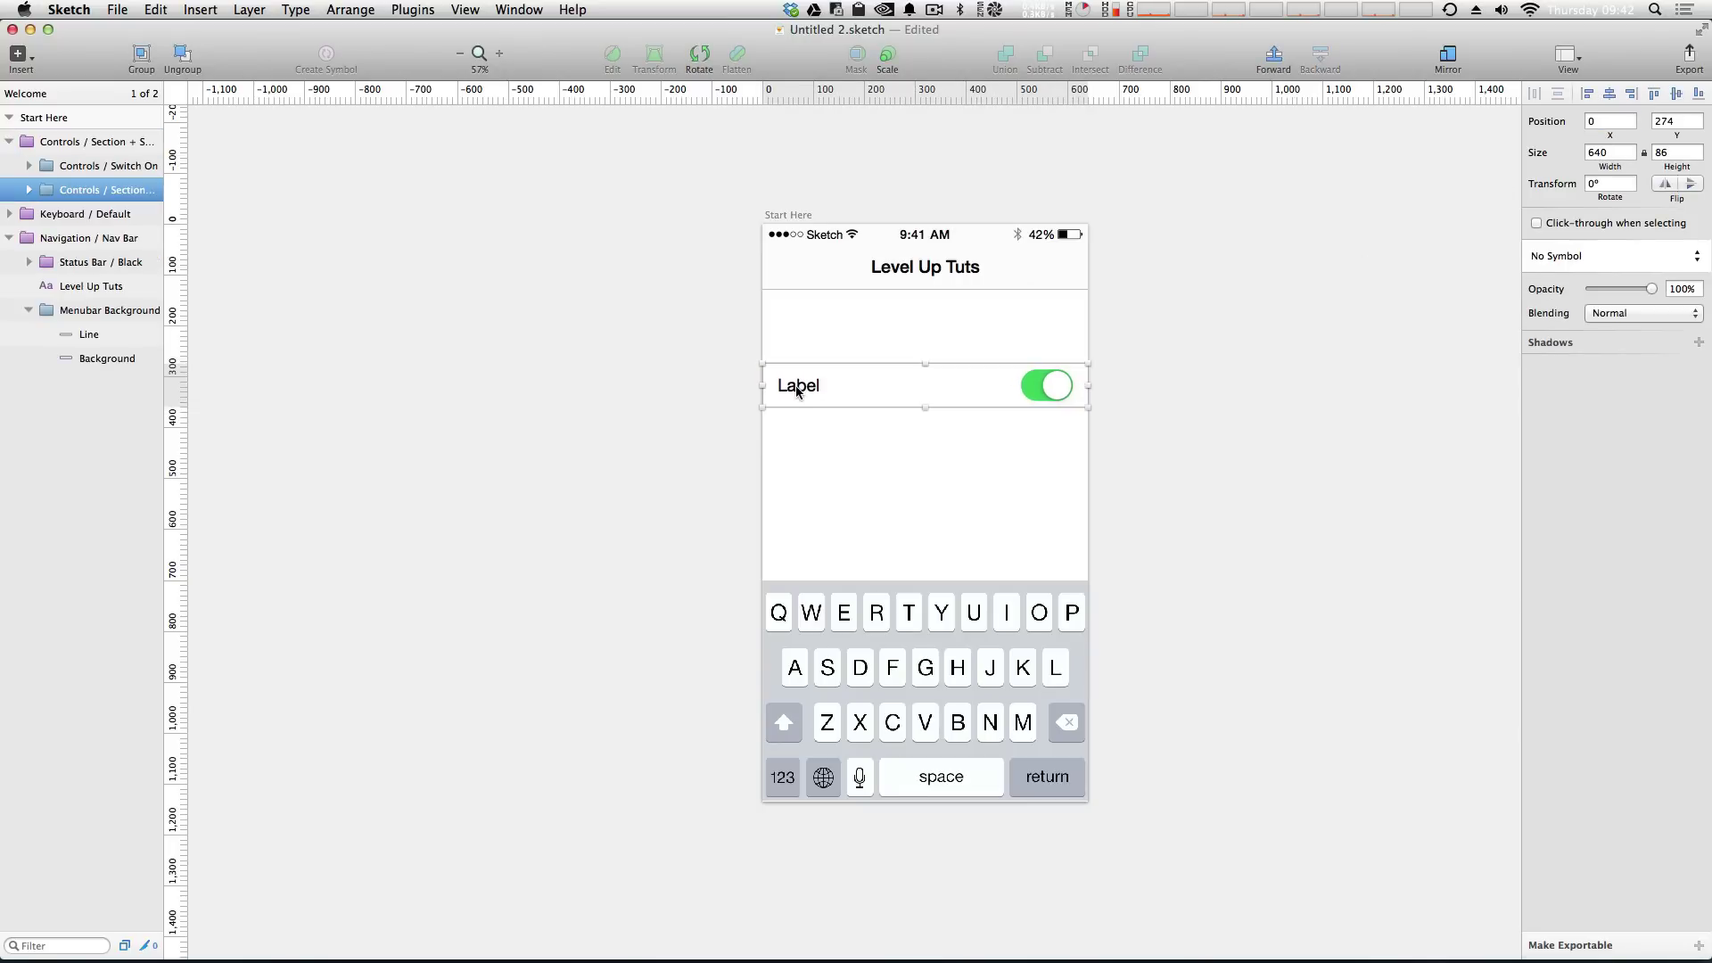
pyautogui.doubleClick(799, 387)
pyautogui.click(1340, 366)
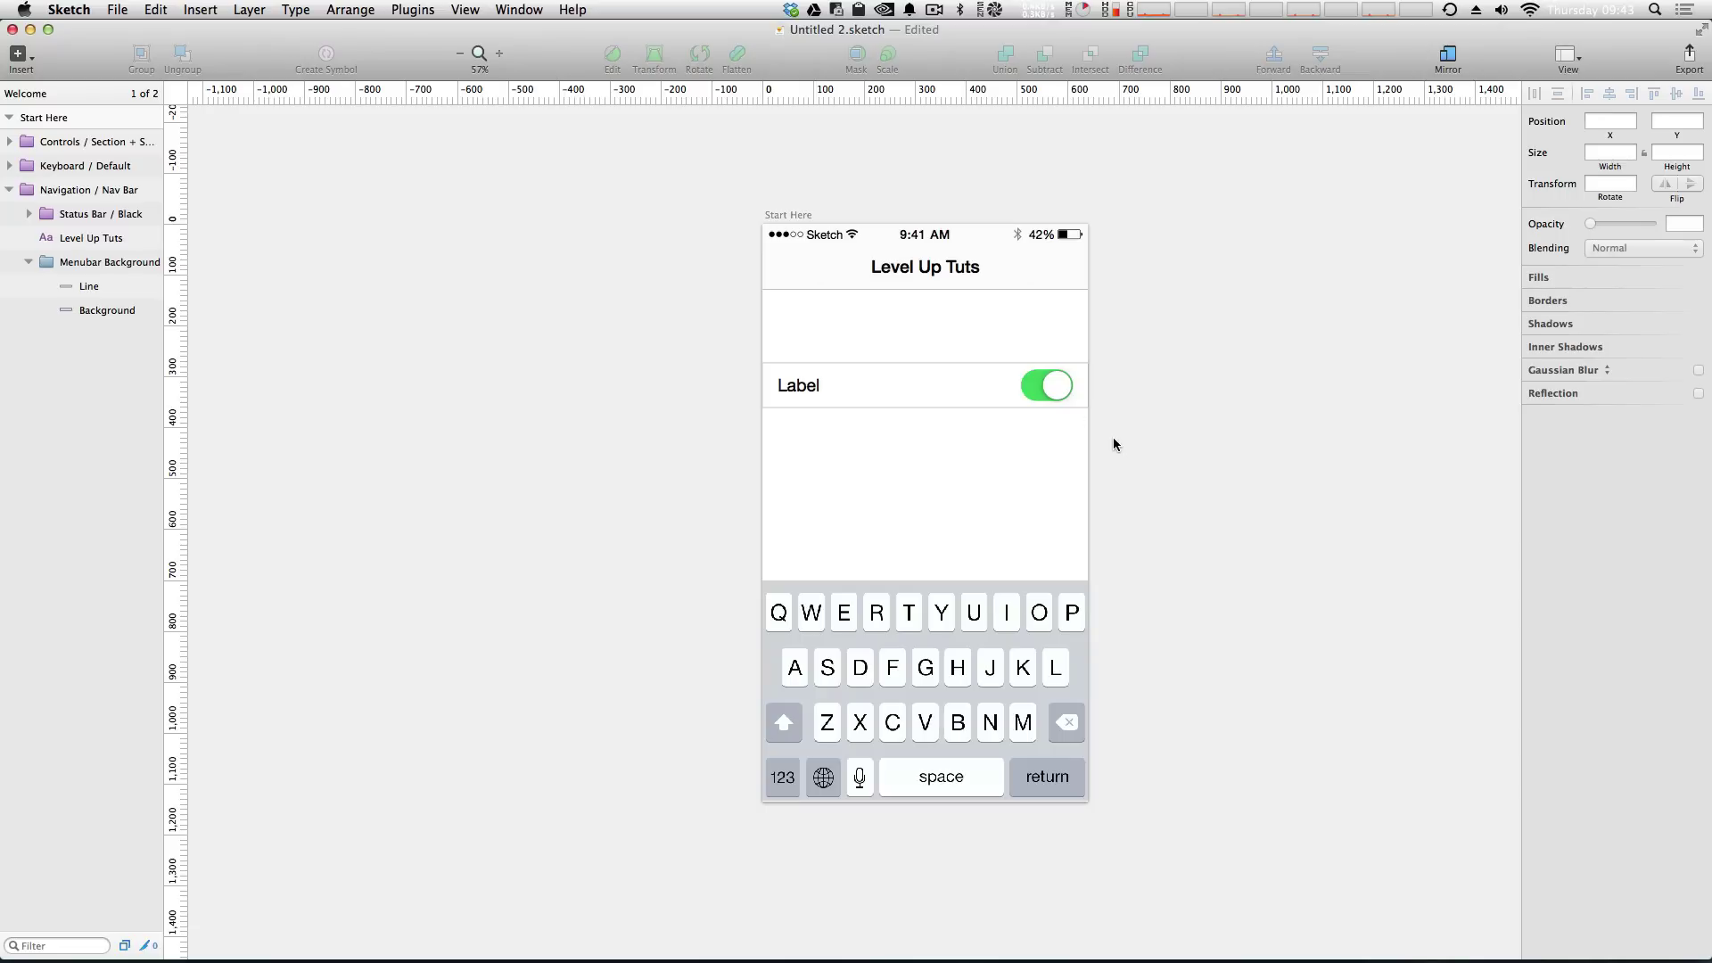
# - Duplicate the Start Here artboard to create Start Here 2
pyautogui.click(40, 117)
pyautogui.rightClick(50, 116)
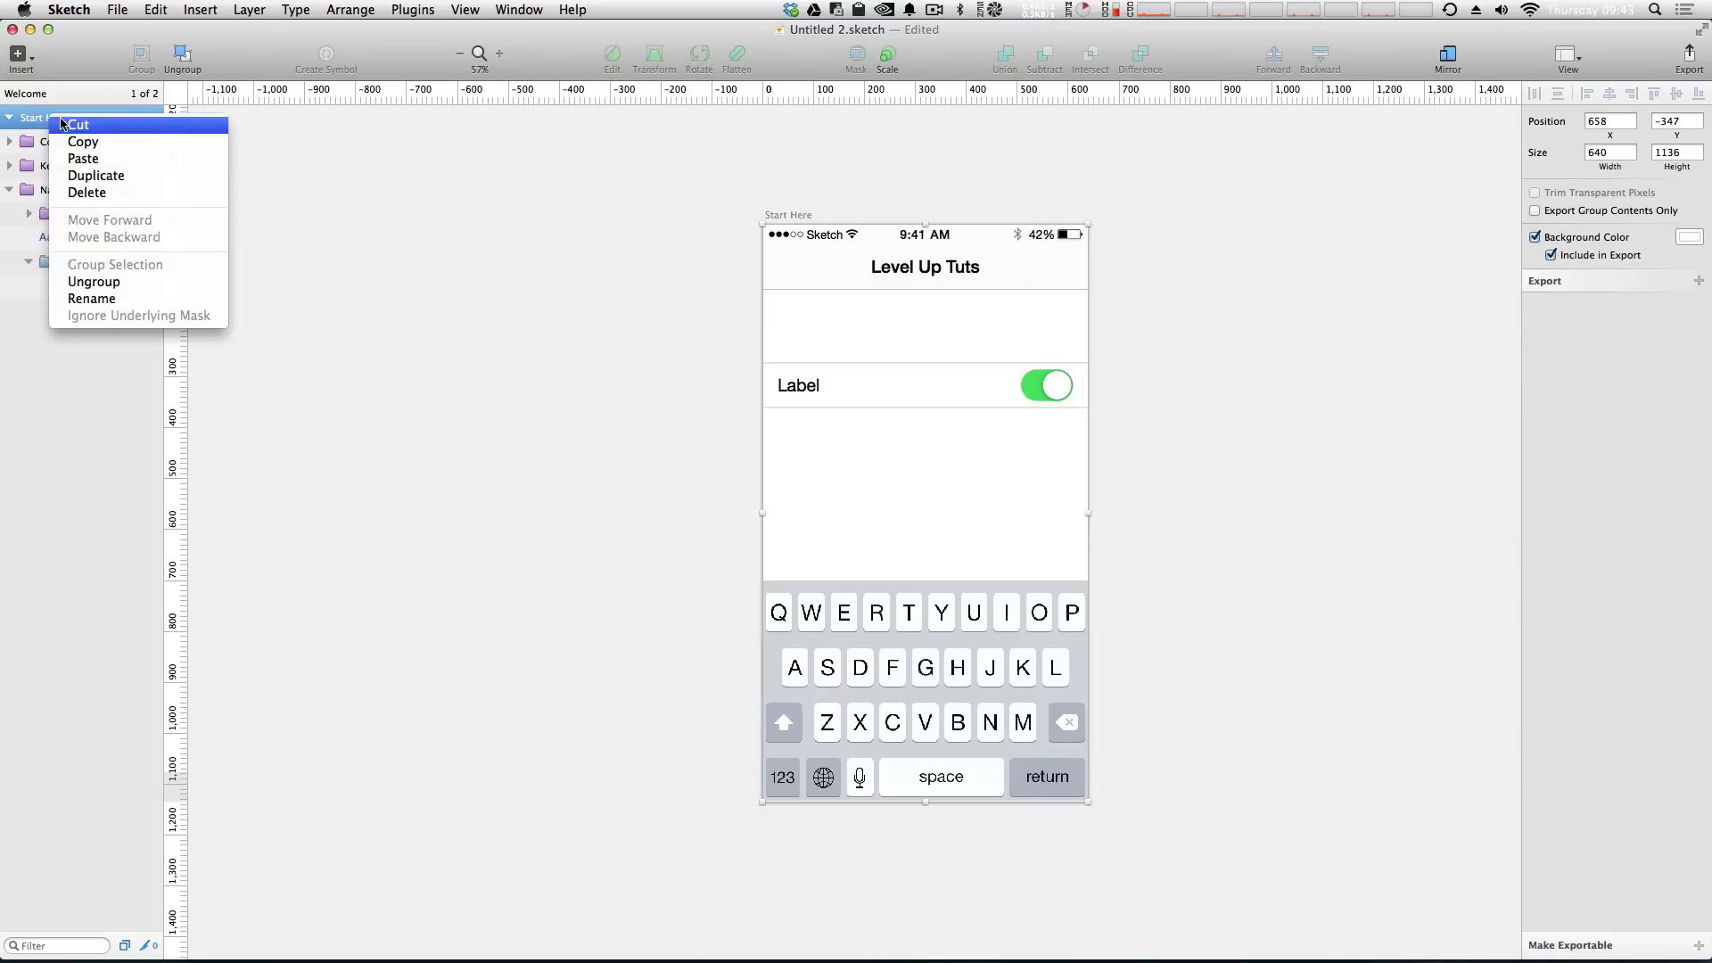
pyautogui.click(95, 175)
pyautogui.hscroll(3, 794, 218)
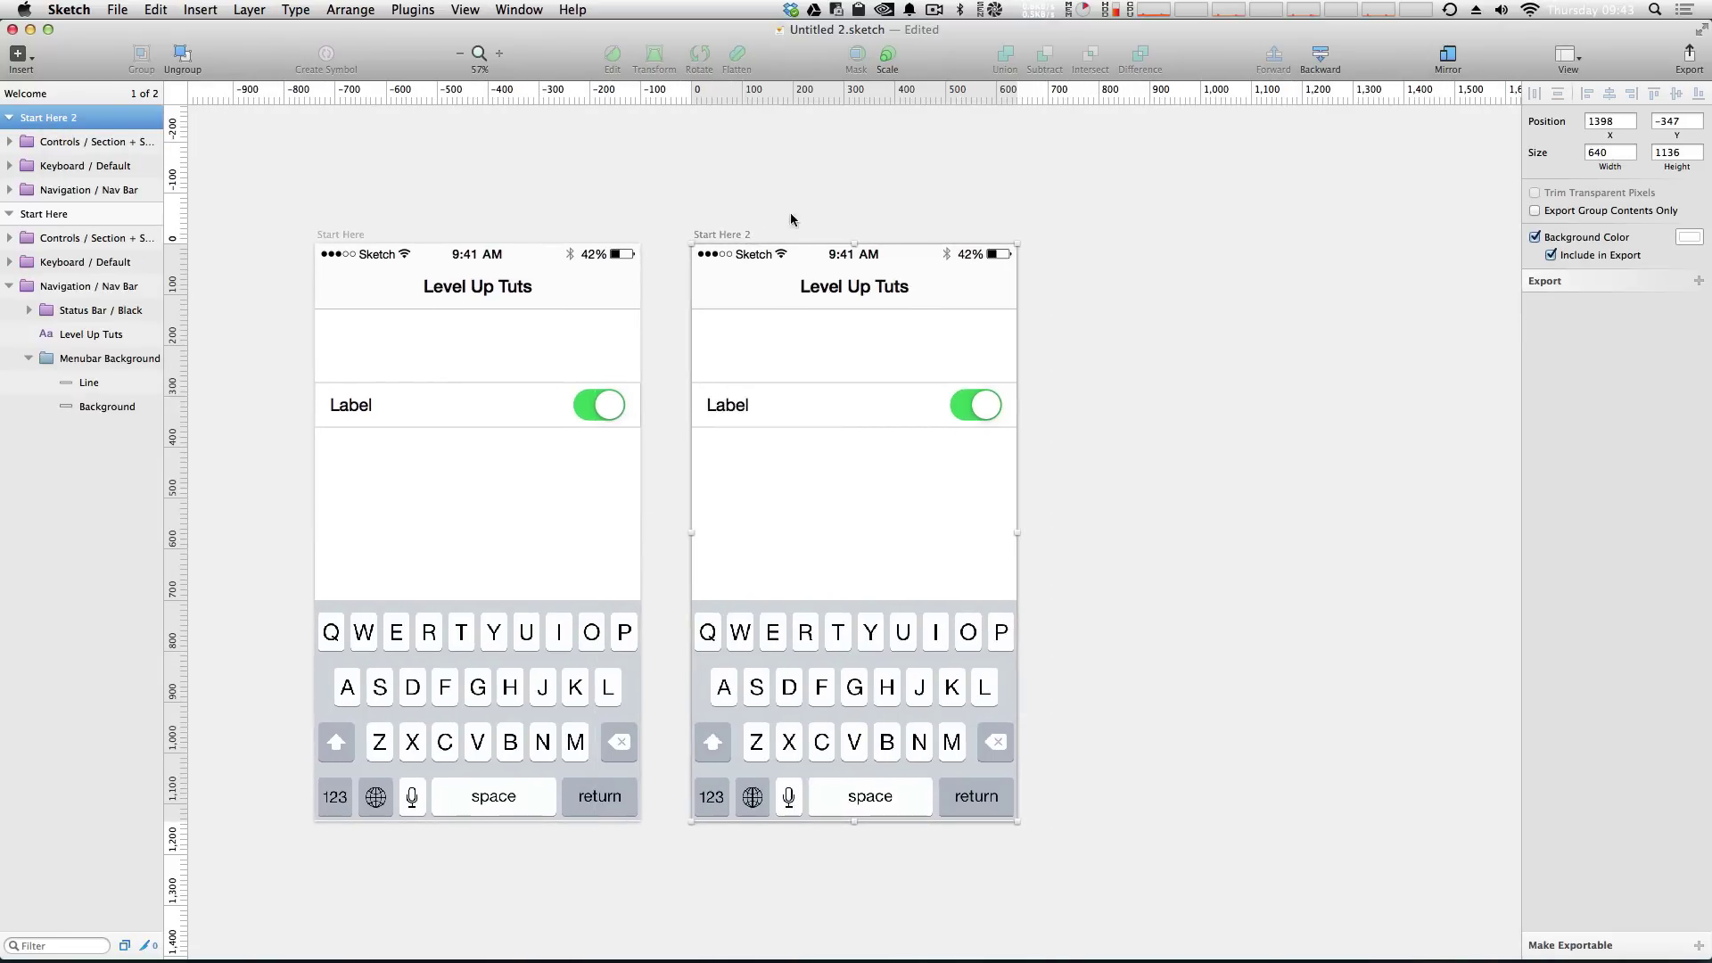
pyautogui.click(794, 218)
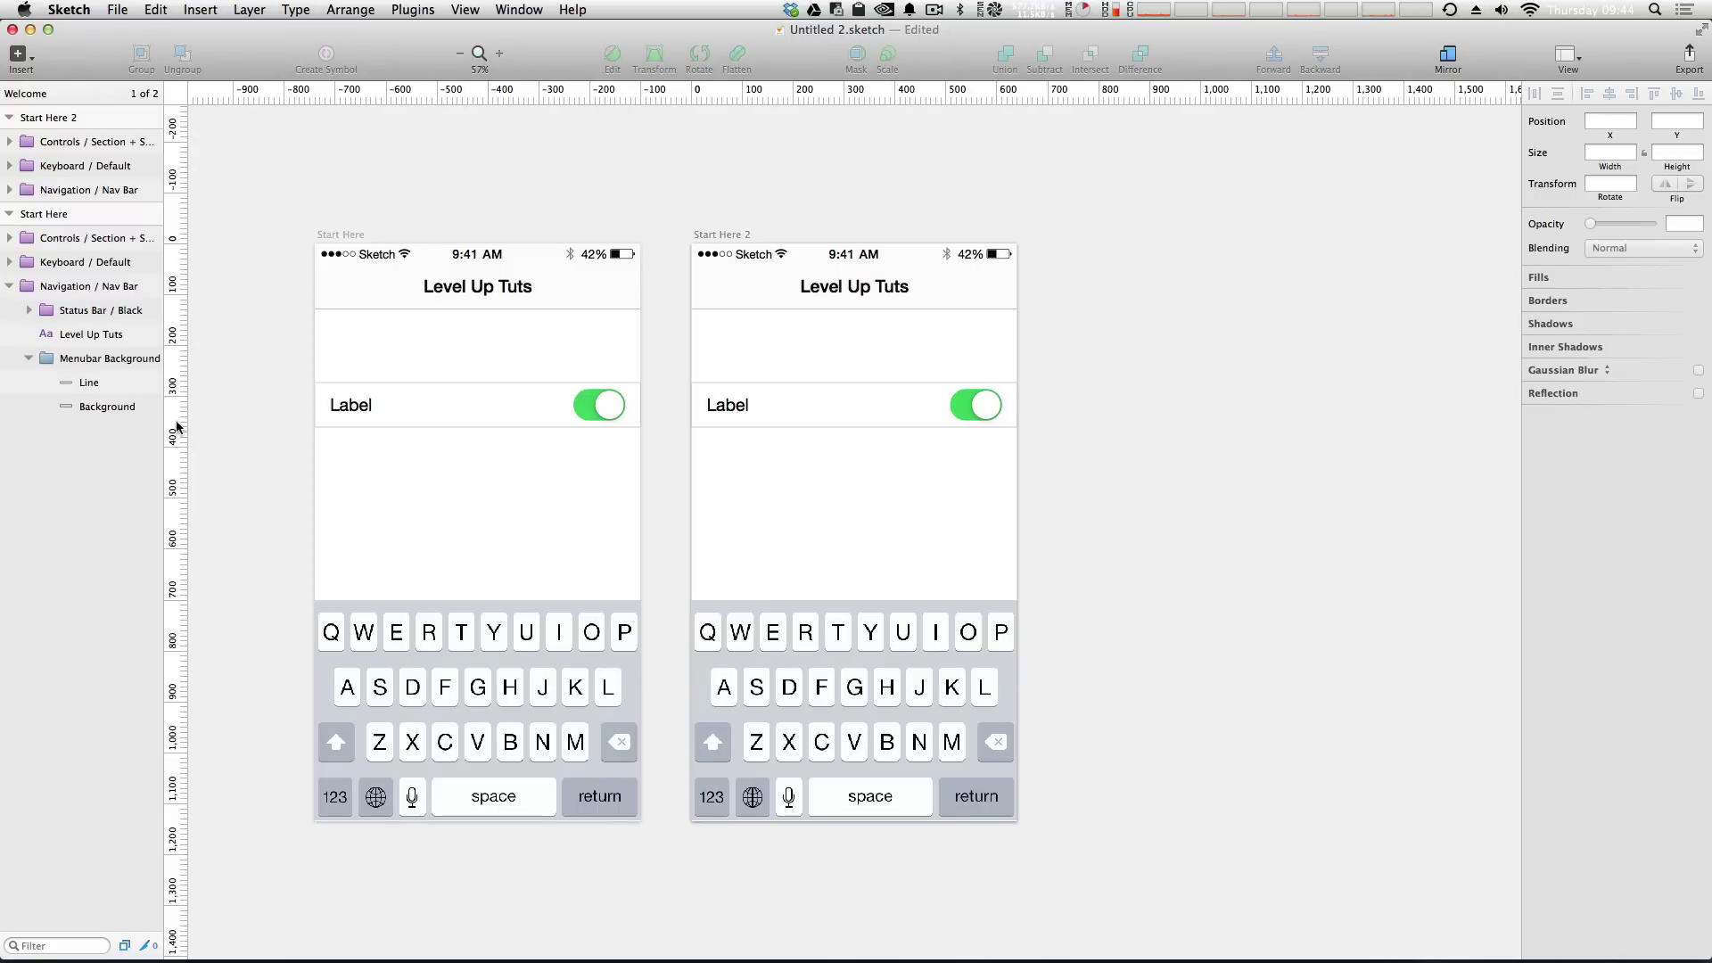
# - Delete the keyboard and the switch row from Start Here 2
pyautogui.click(796, 660)
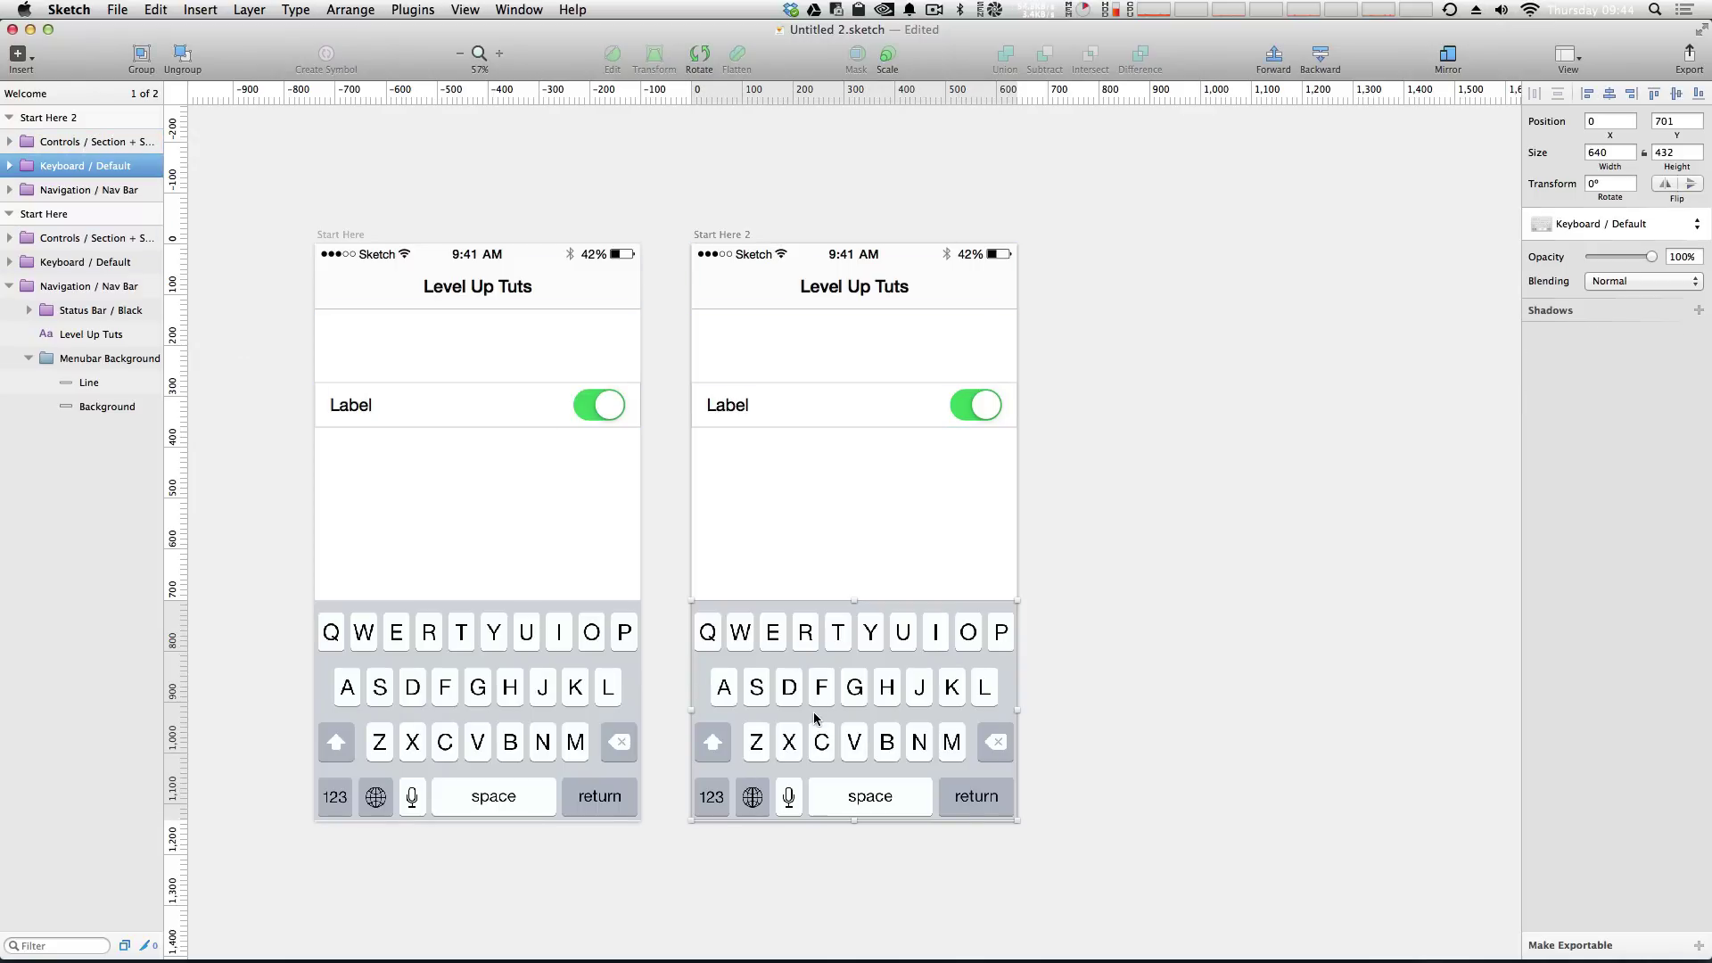
pyautogui.press('Delete')
pyautogui.click(986, 405)
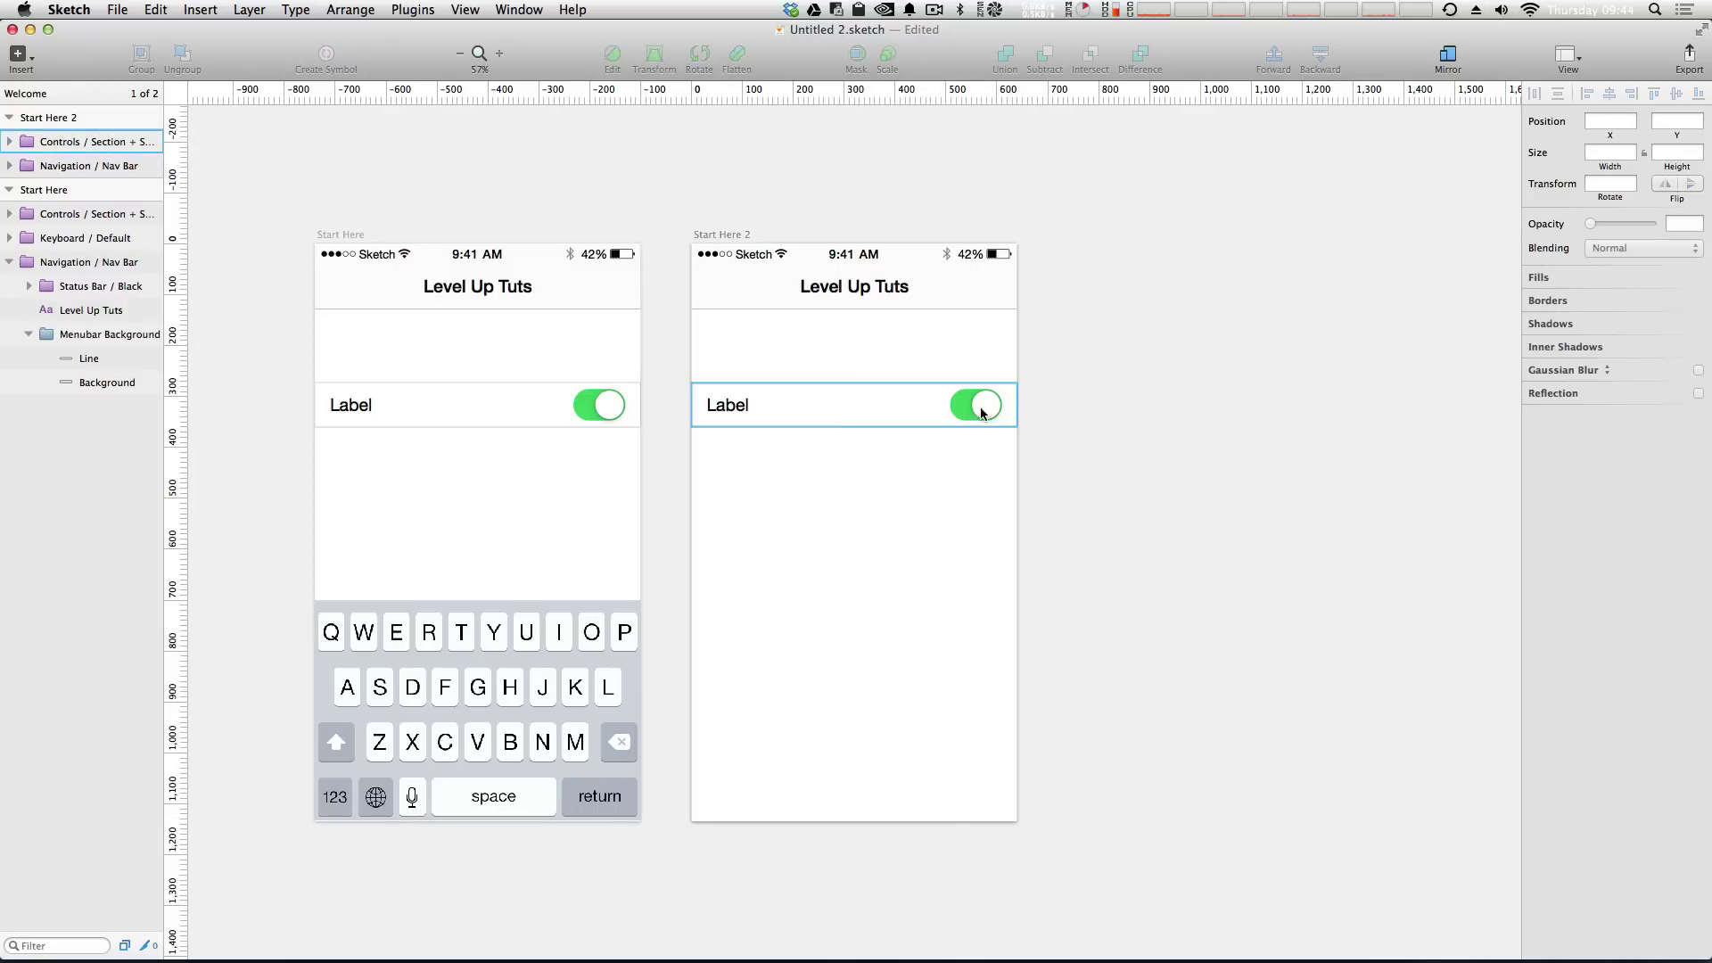
pyautogui.press('Delete')
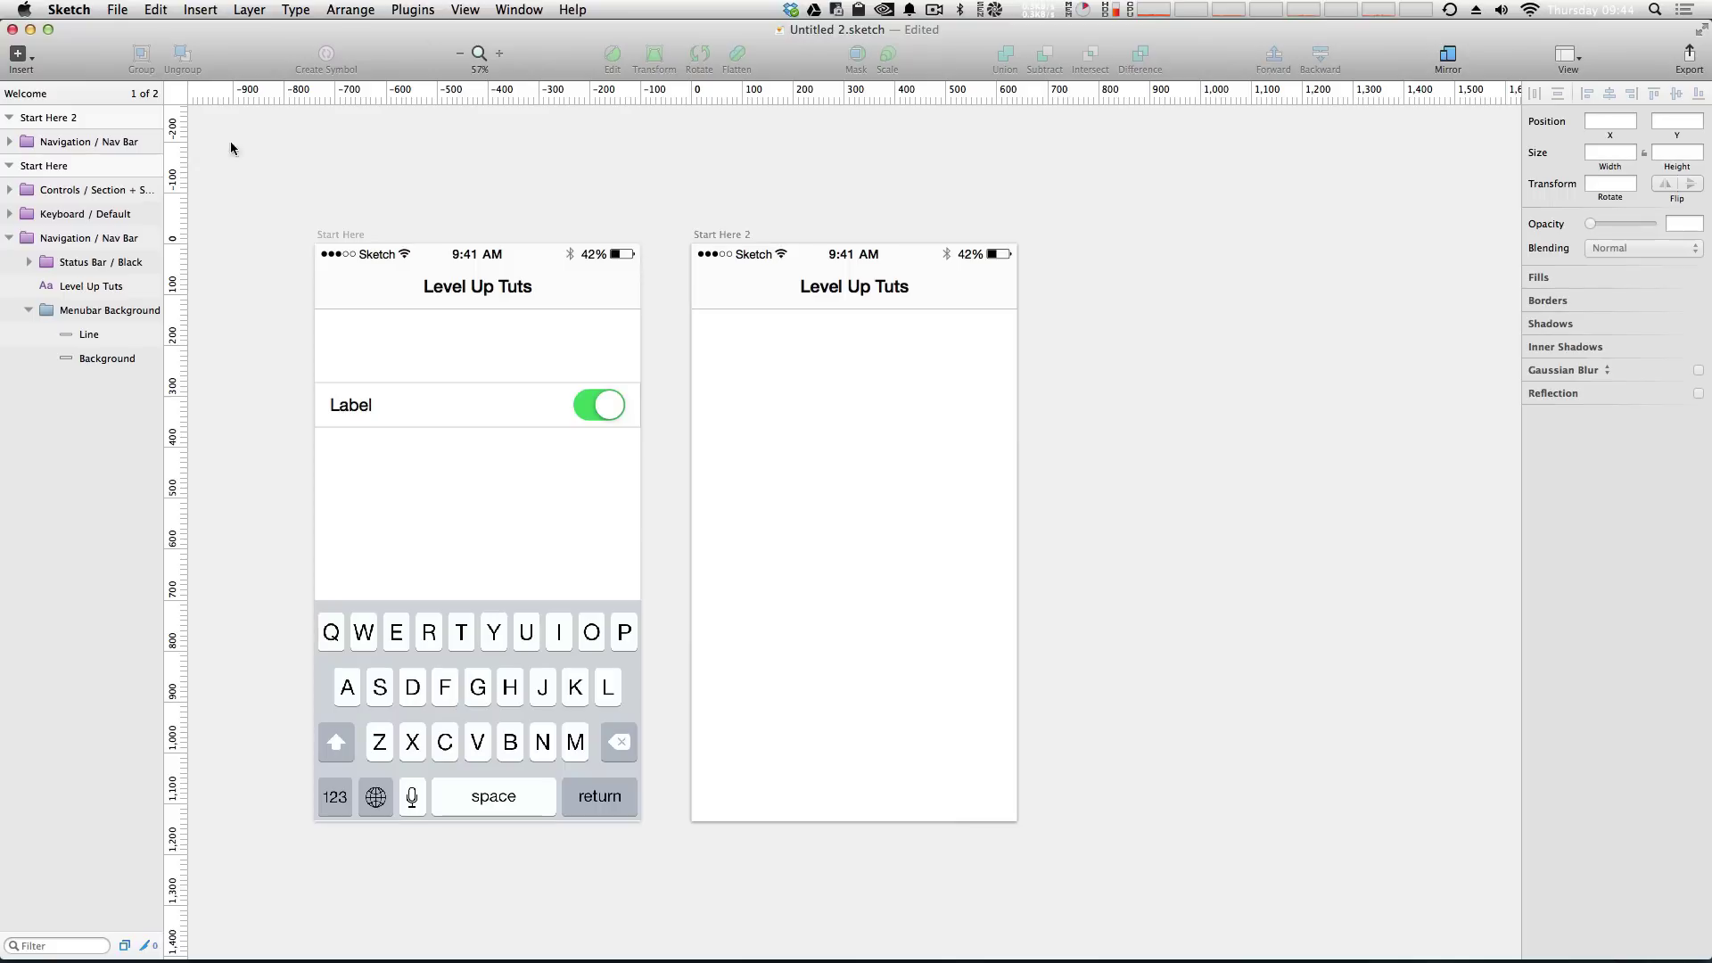
pyautogui.click(18, 56)
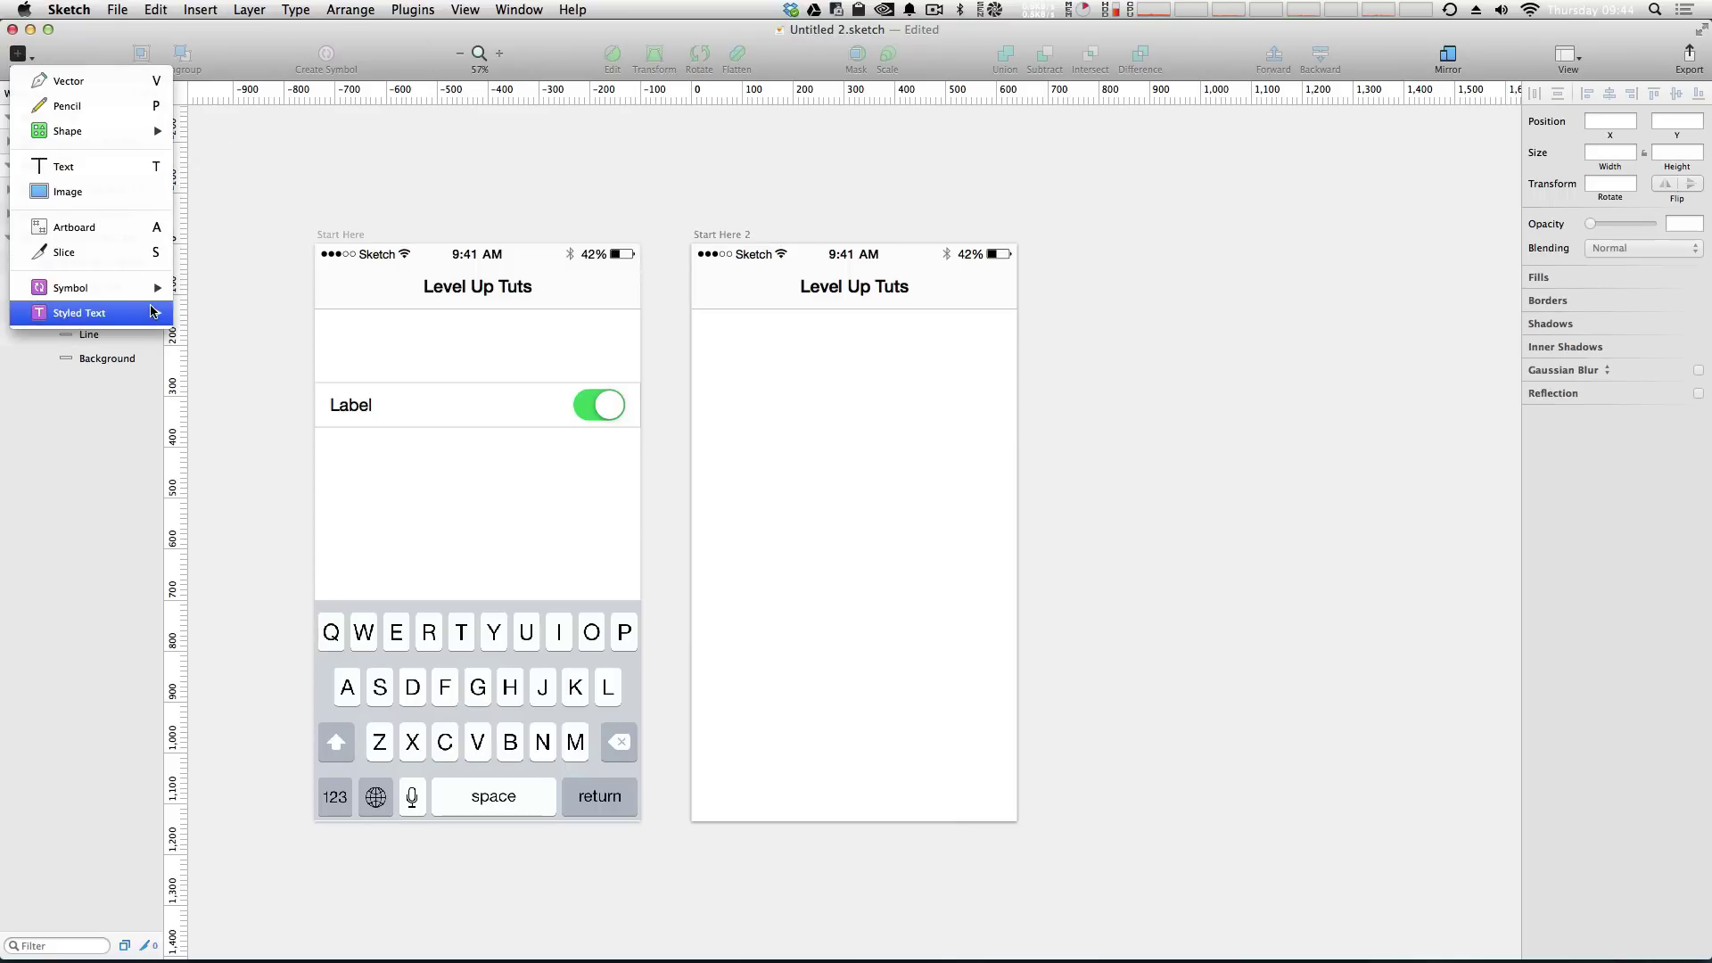
pyautogui.moveTo(152, 311)
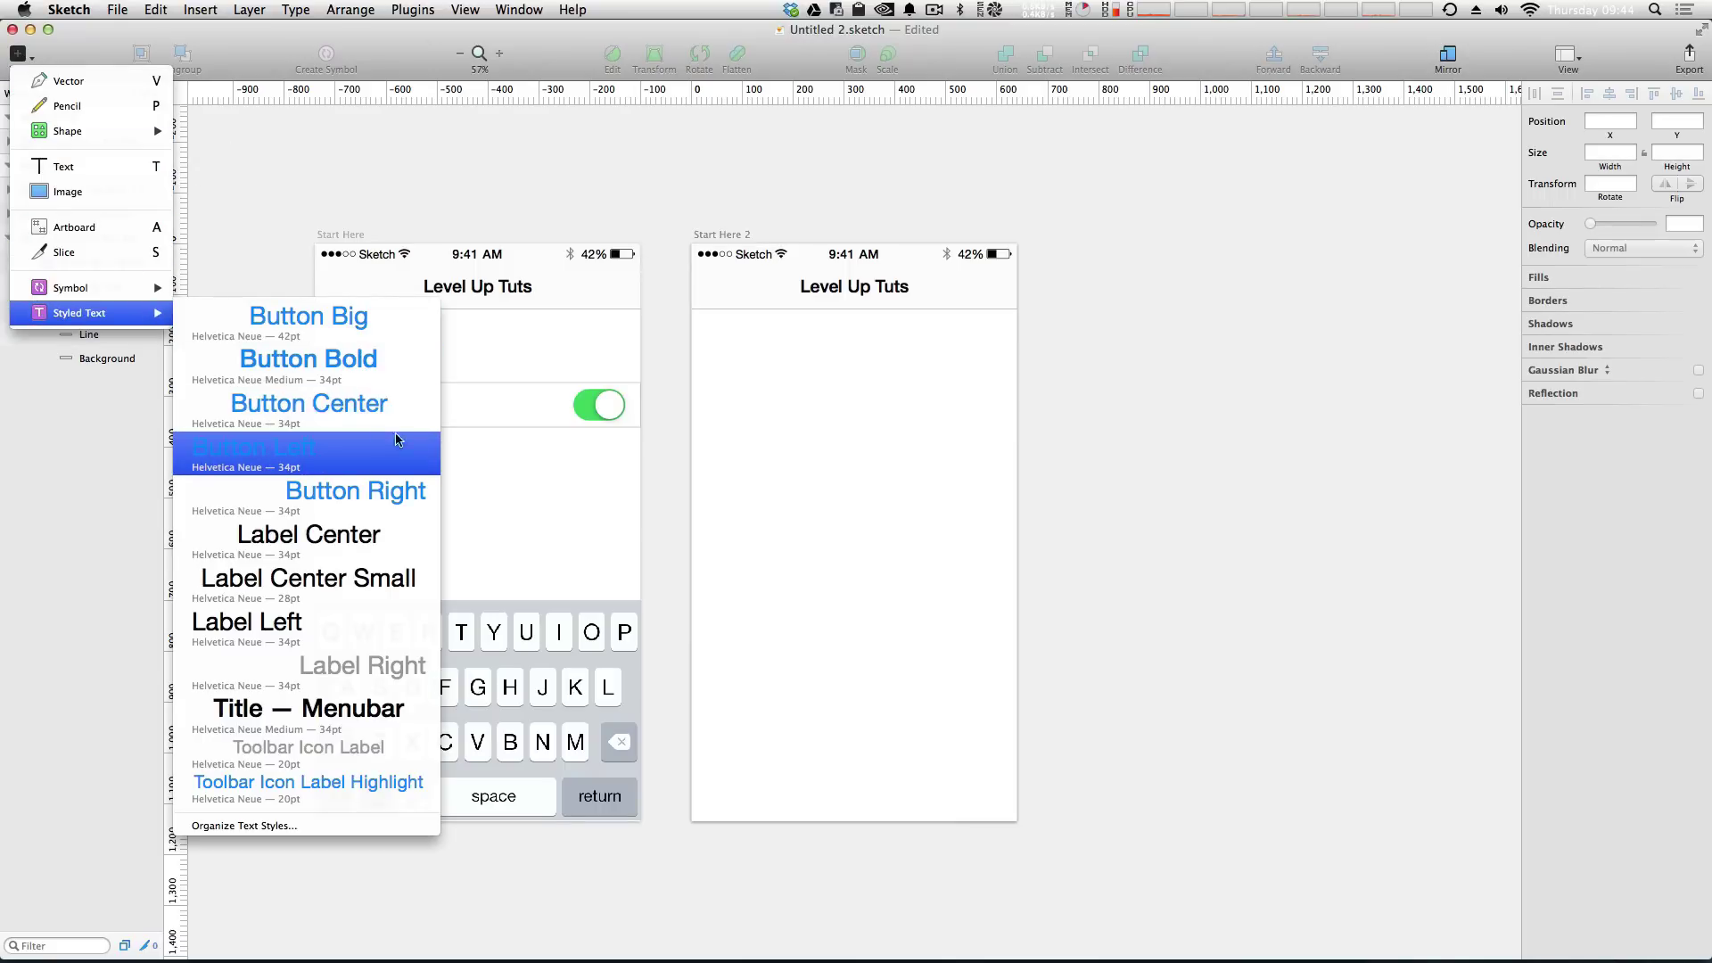
pyautogui.click(364, 419)
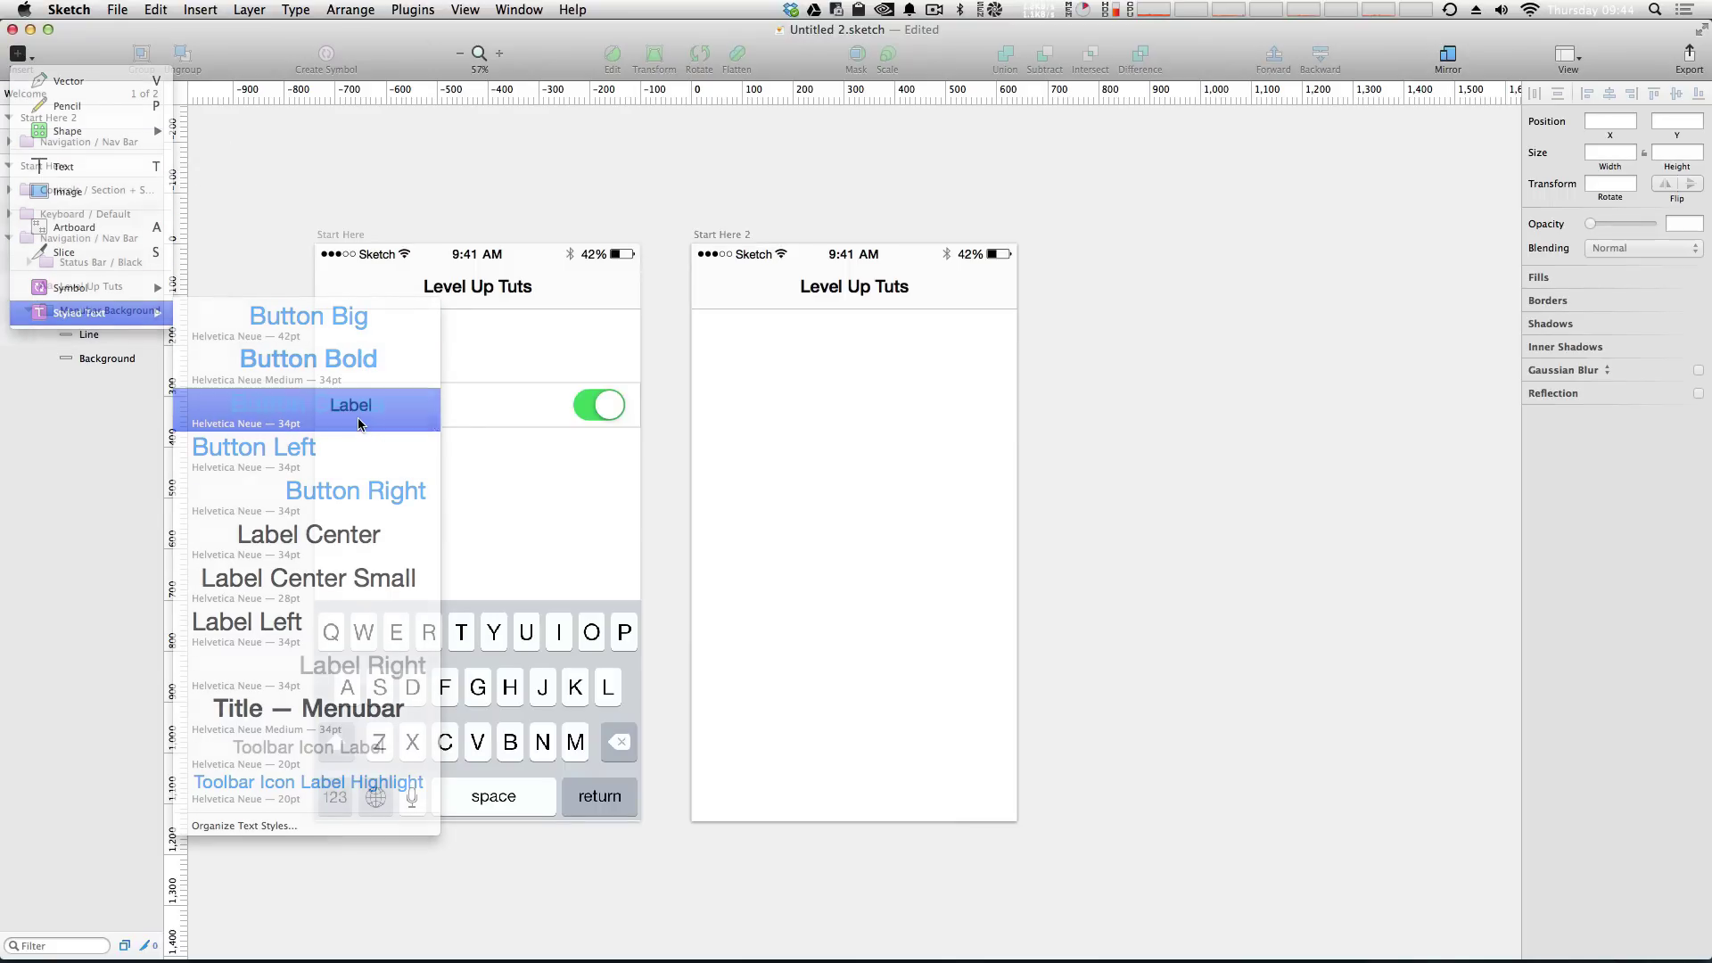
pyautogui.click(774, 526)
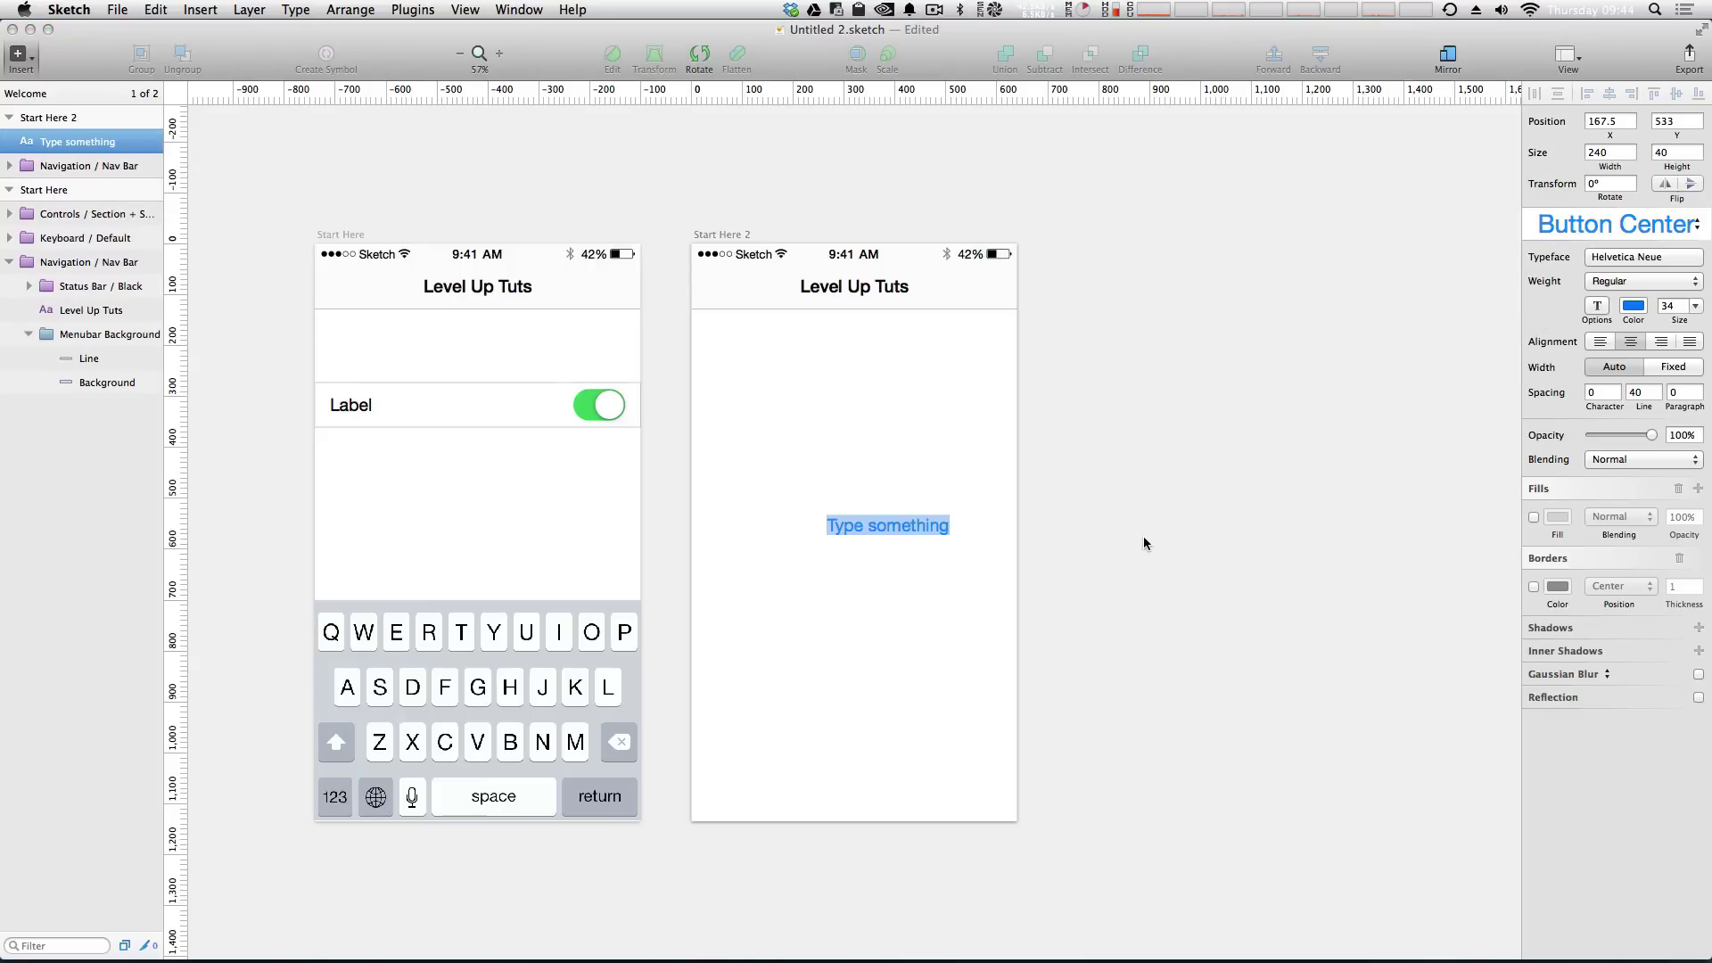
pyautogui.write('Enter')
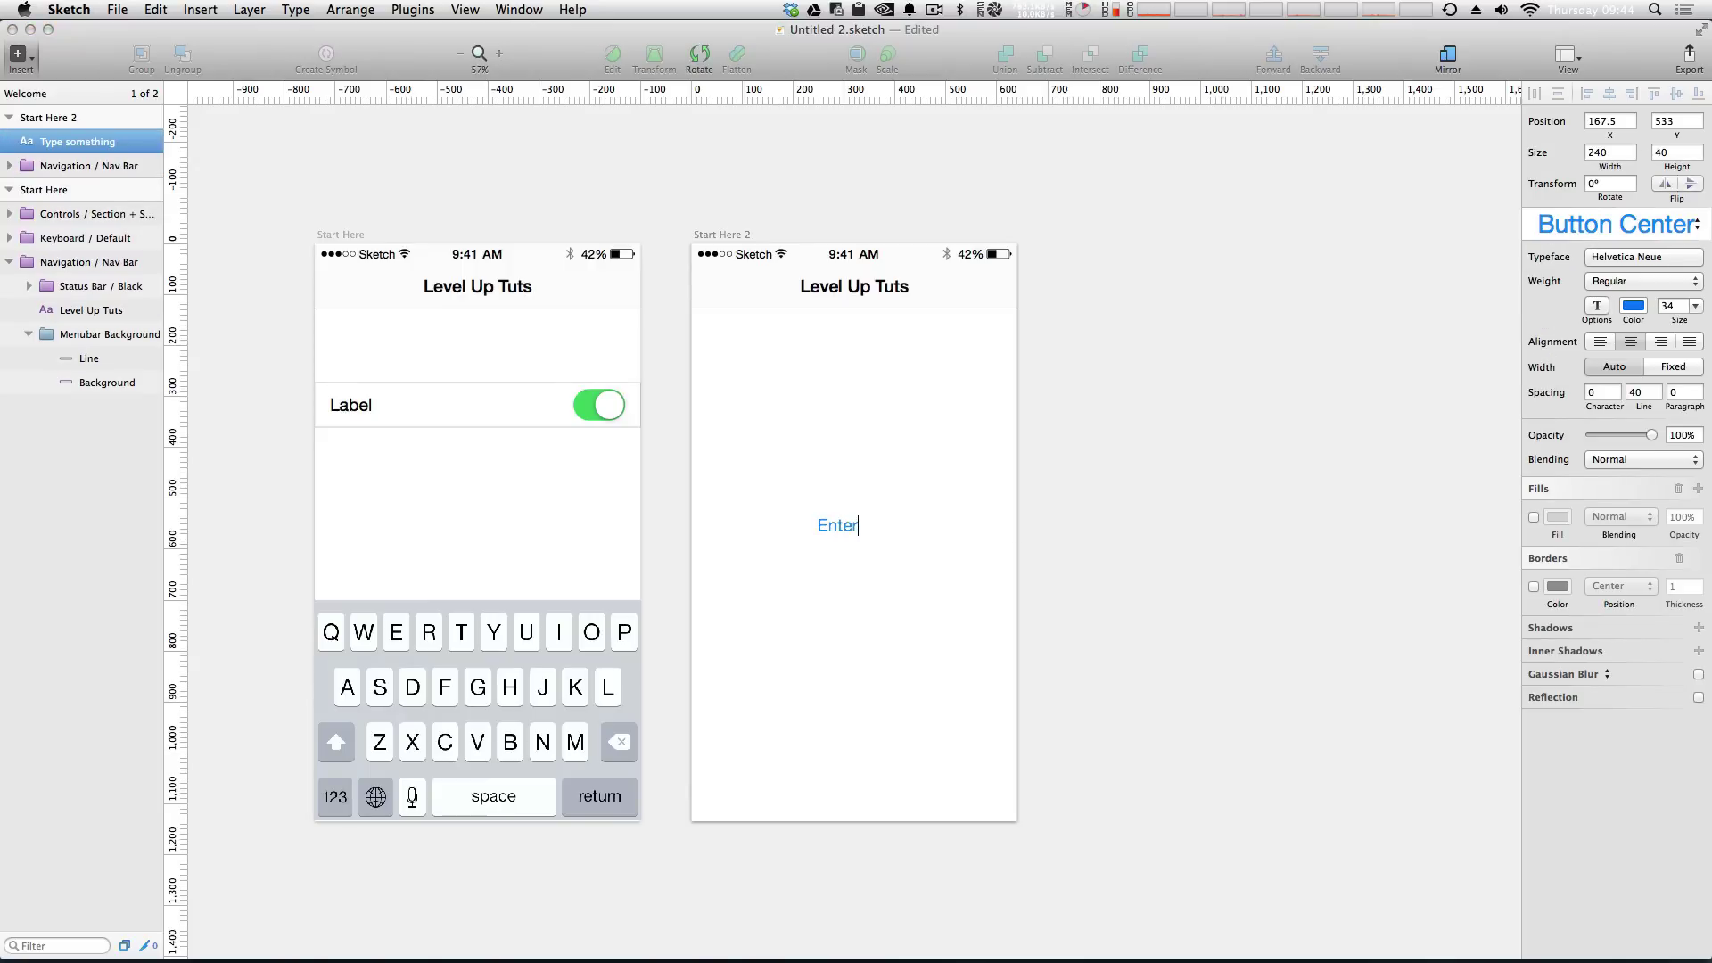
pyautogui.click(1285, 558)
pyautogui.moveTo(821, 525); pyautogui.dragTo(852, 572)
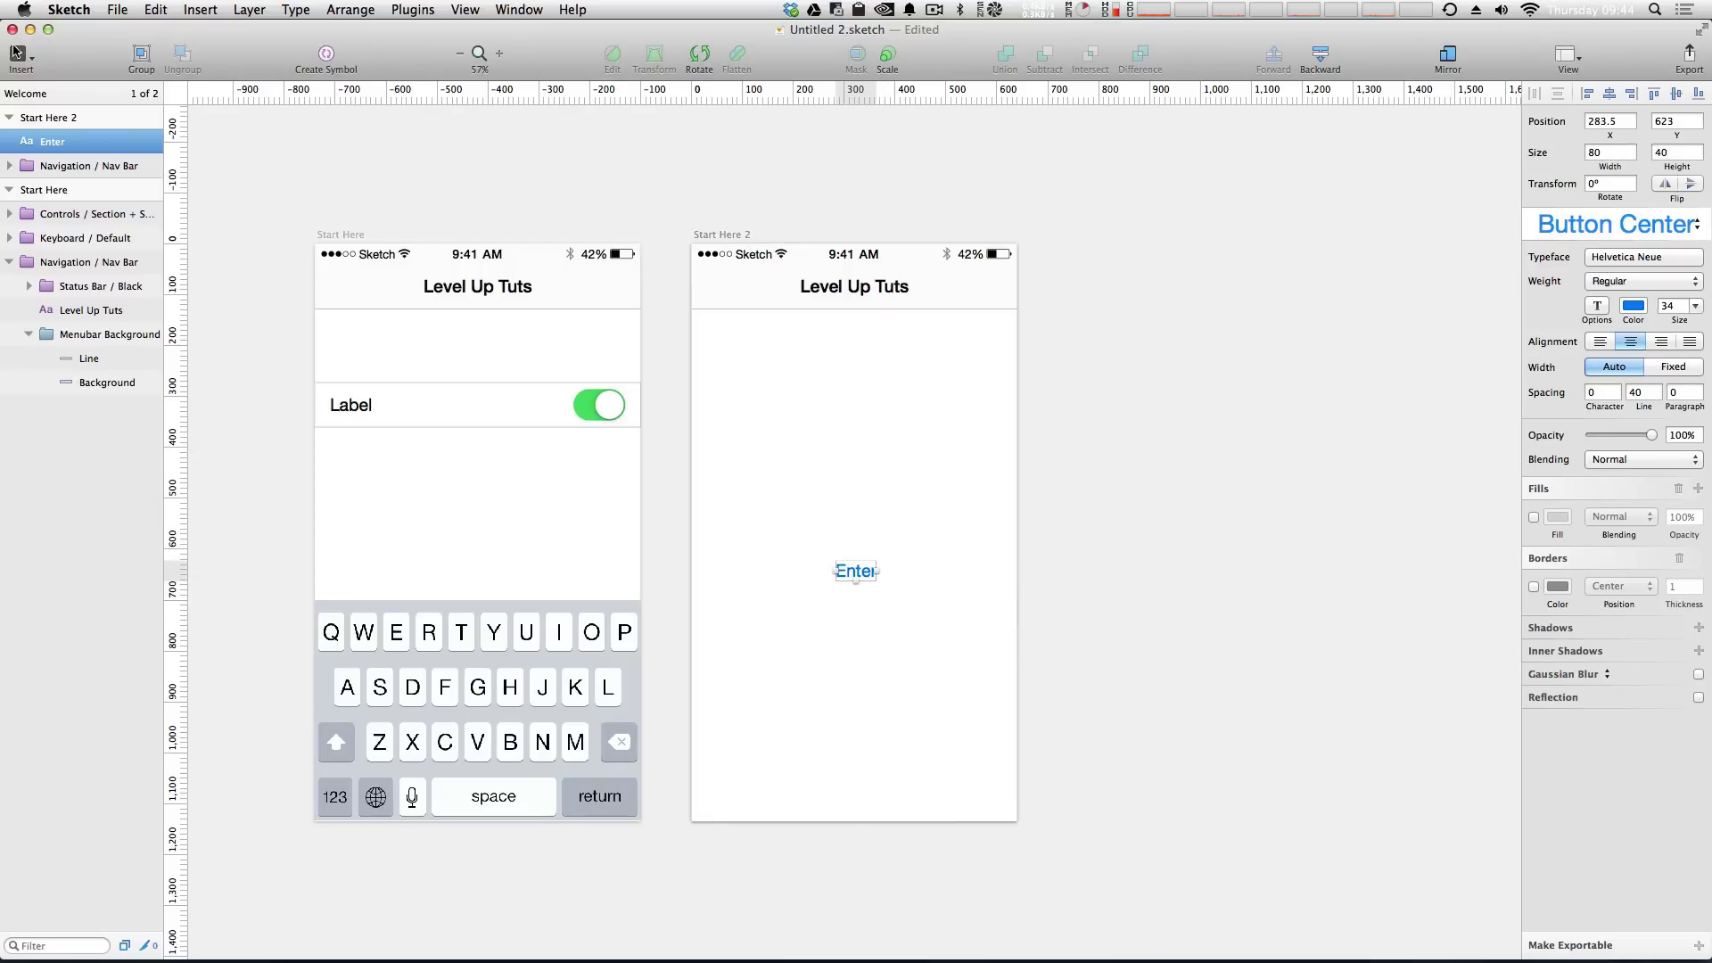
pyautogui.press('Delete')
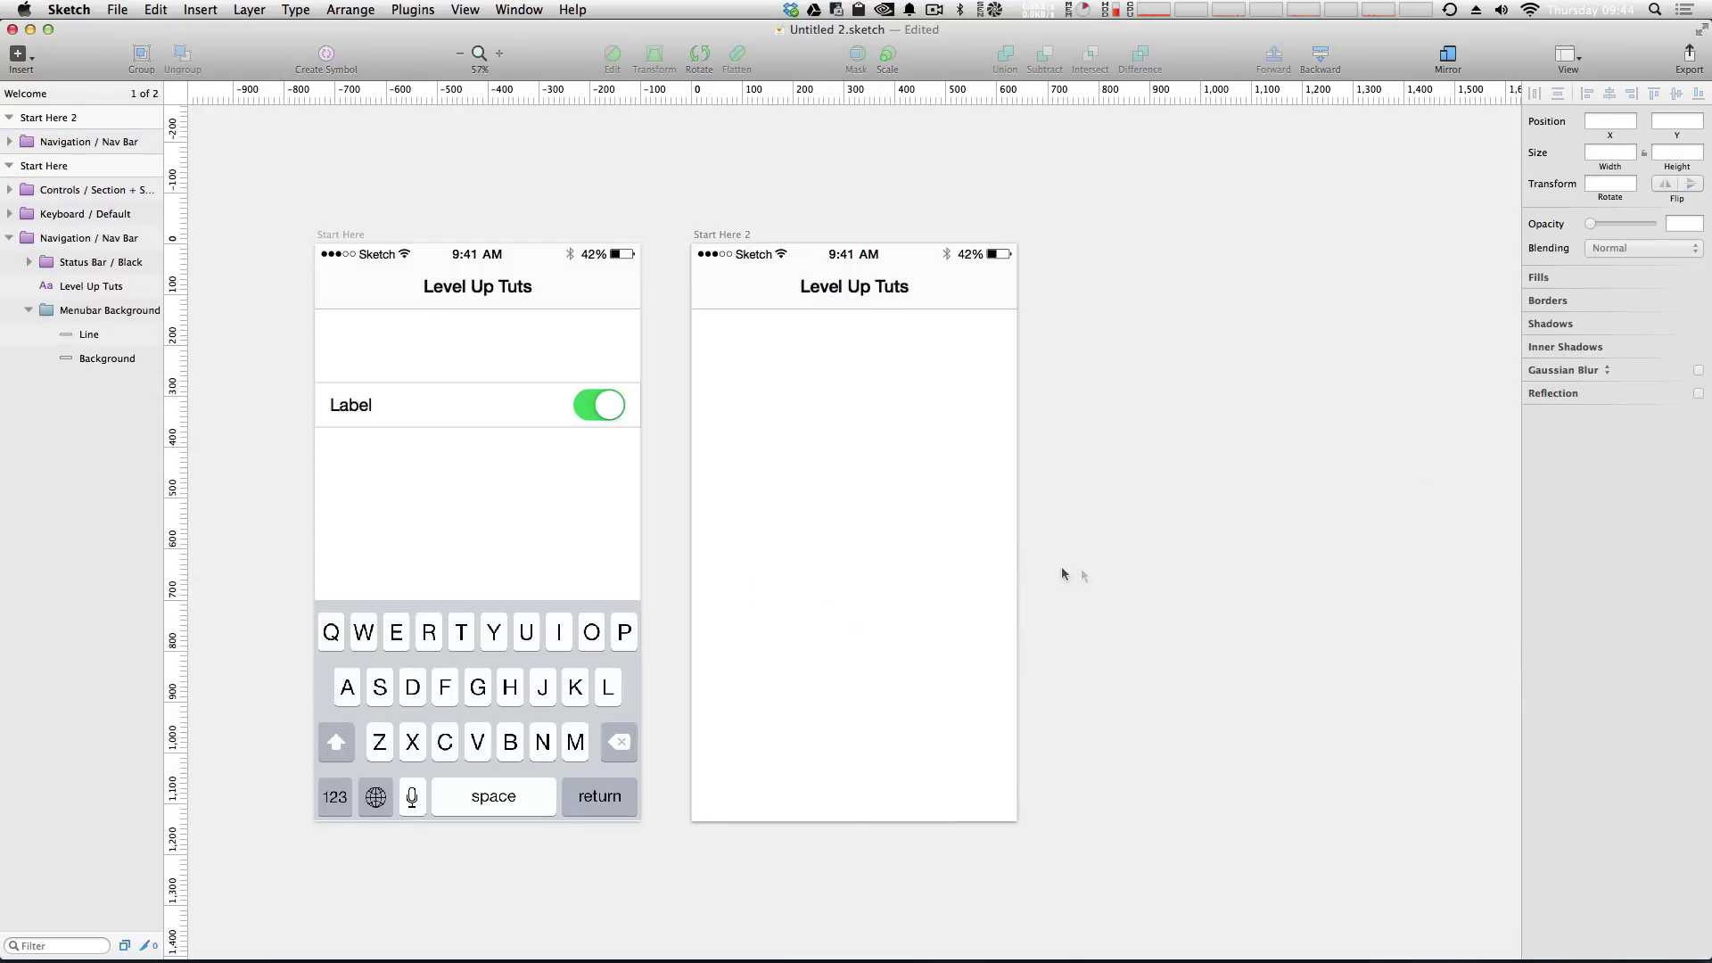